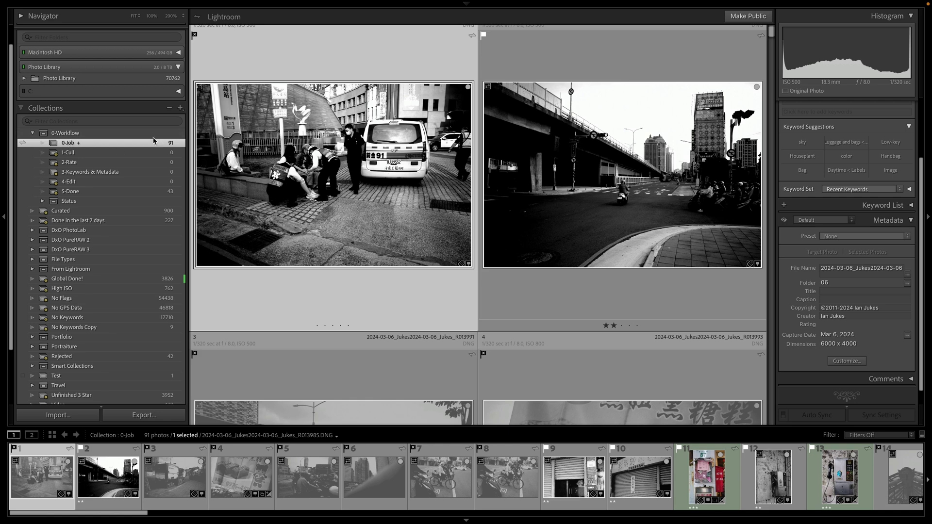
- Browse the finished photos in the 5-Done smart collection of the 0-Workflow set
{"action": "left_click", "coordinate": [164, 142]}
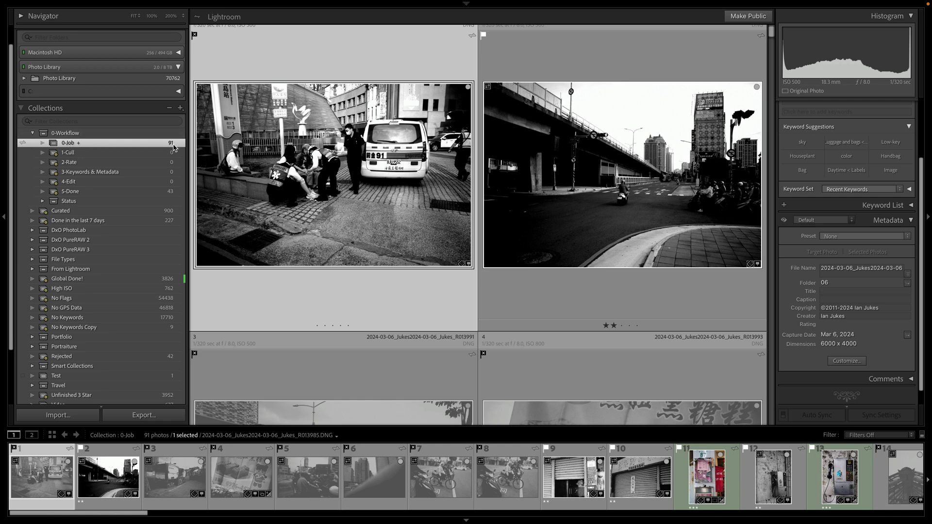
{"action": "left_click", "coordinate": [127, 192]}
{"action": "scroll", "coordinate": [238, 229], "scroll_direction": "down", "scroll_amount": 15}
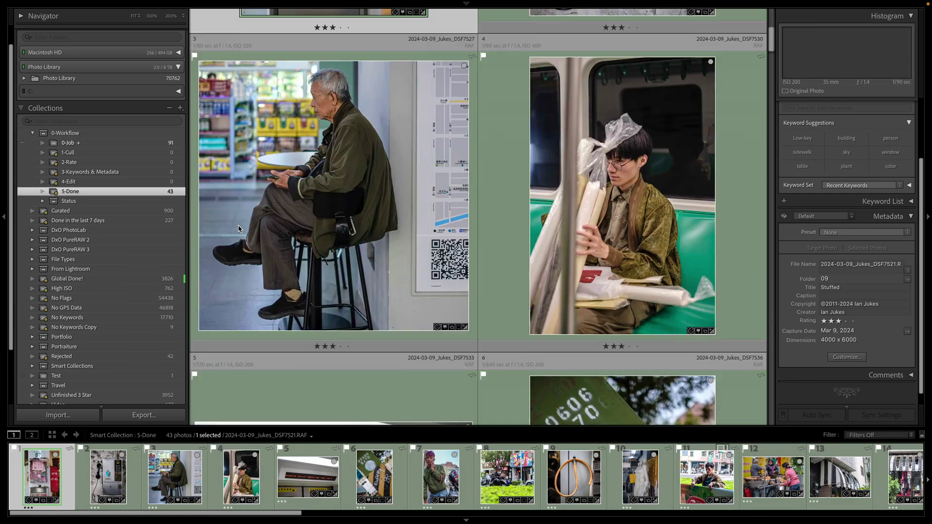
{"action": "scroll", "coordinate": [239, 229], "scroll_direction": "down", "scroll_amount": 15}
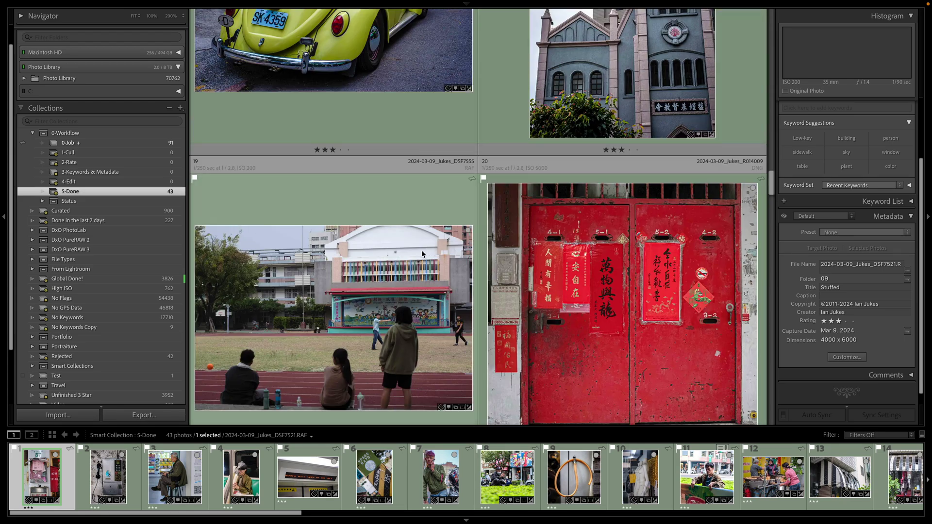
{"action": "scroll", "coordinate": [422, 250], "scroll_direction": "down", "scroll_amount": 4}
{"action": "scroll", "coordinate": [422, 254], "scroll_direction": "up", "scroll_amount": 5}
{"action": "scroll", "coordinate": [422, 254], "scroll_direction": "up", "scroll_amount": 12}
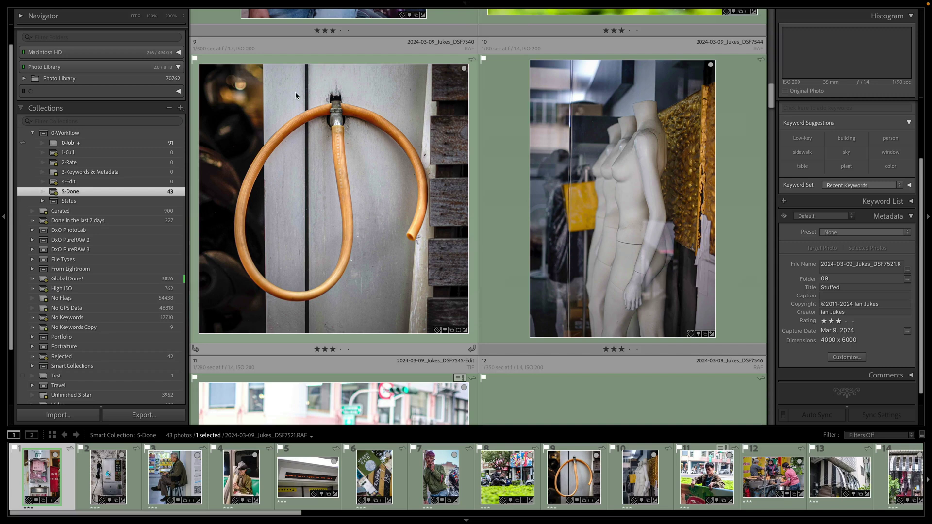
- Remove all photos from the 0-Job collection
{"action": "left_click", "coordinate": [149, 143]}
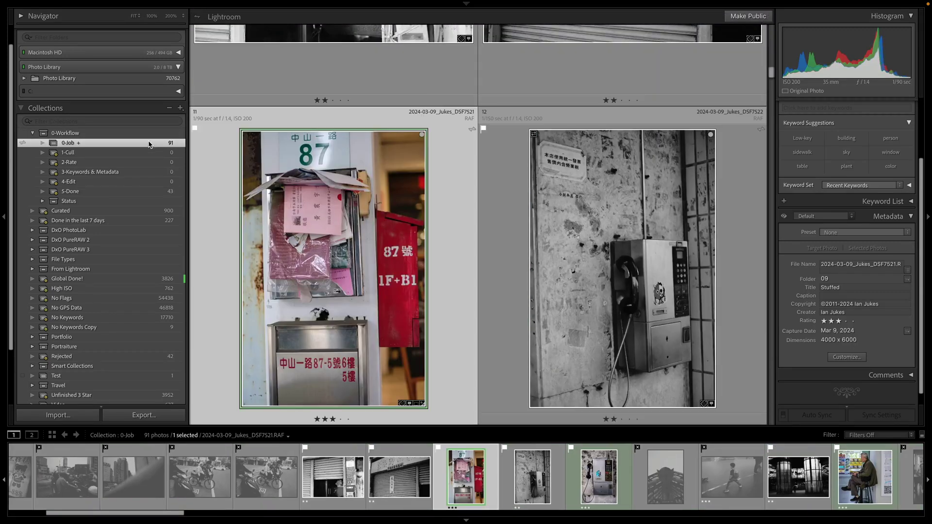
{"action": "key", "text": "super+a"}
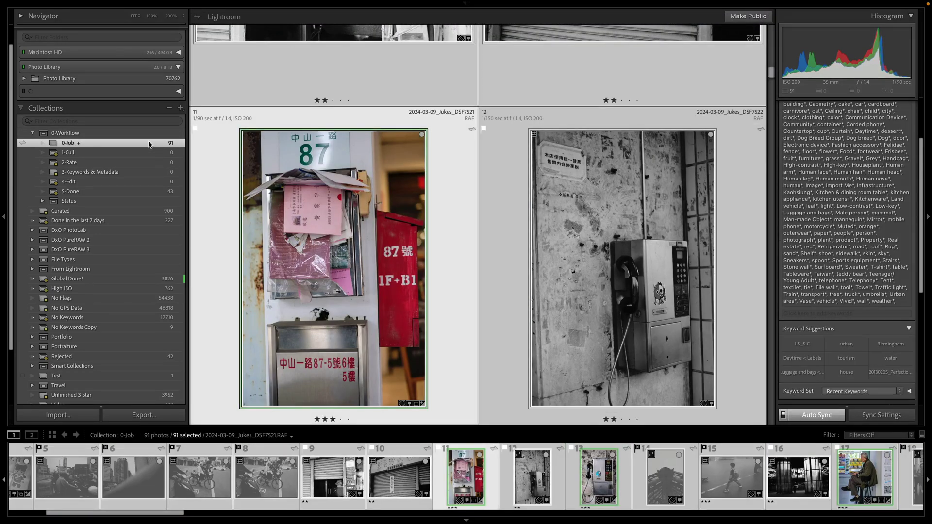
{"action": "key", "text": "Delete"}
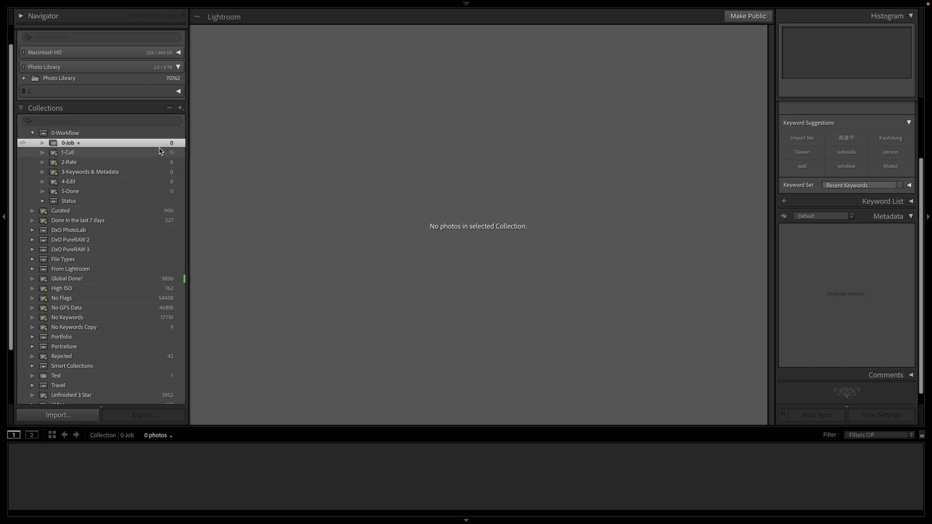
- Import all photos from the Desktop's Import Me folder with the Job import preset
{"action": "left_click", "coordinate": [50, 417]}
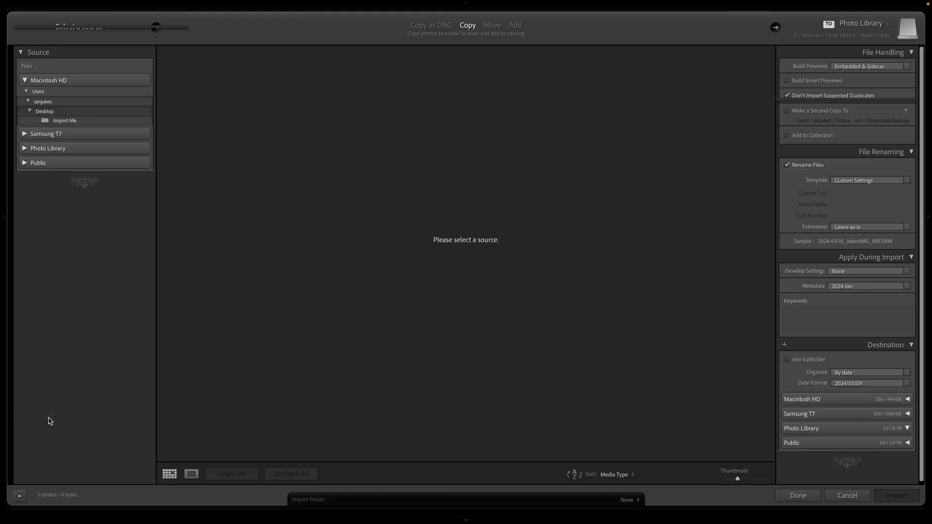
{"action": "left_click", "coordinate": [84, 121]}
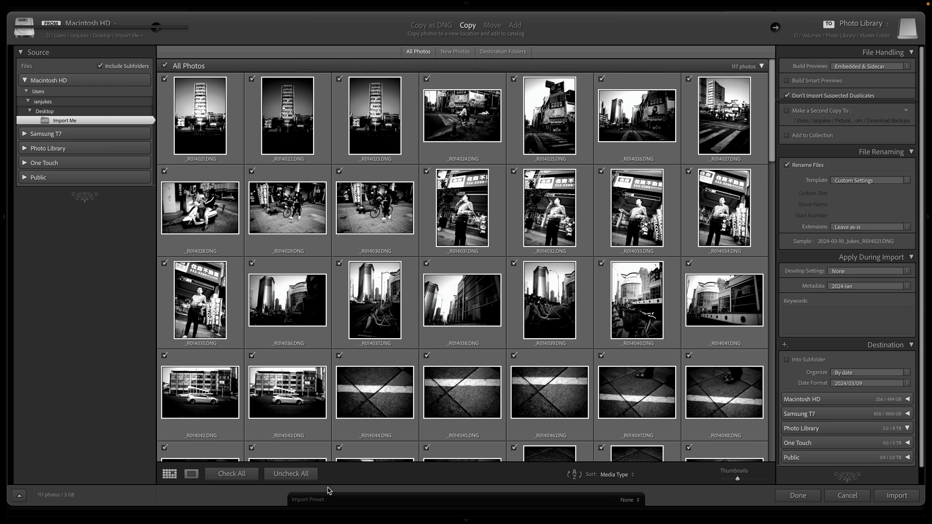
{"action": "left_click", "coordinate": [629, 502]}
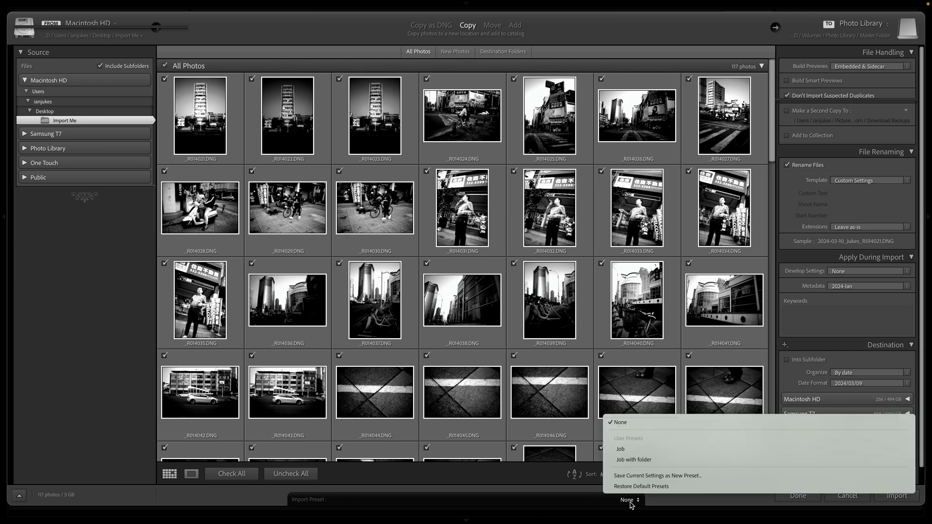
{"action": "left_click", "coordinate": [639, 450]}
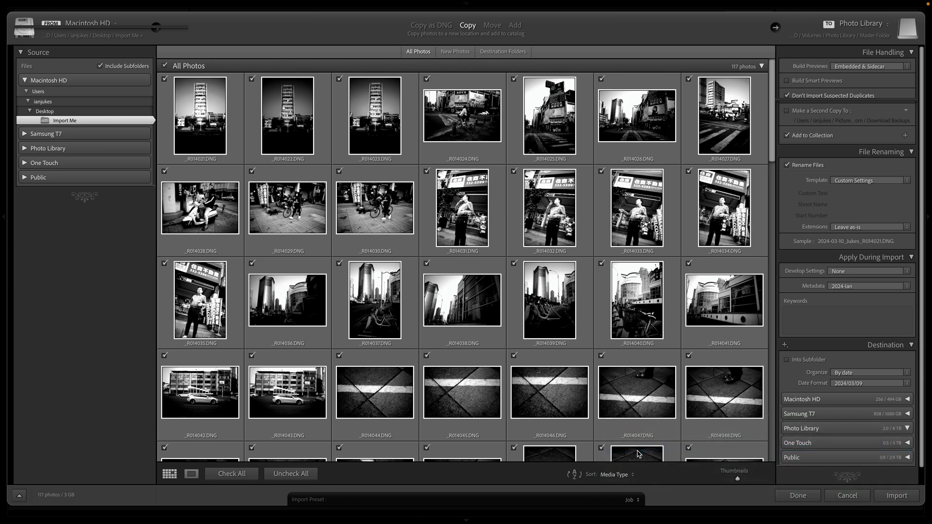
{"action": "left_click", "coordinate": [892, 497]}
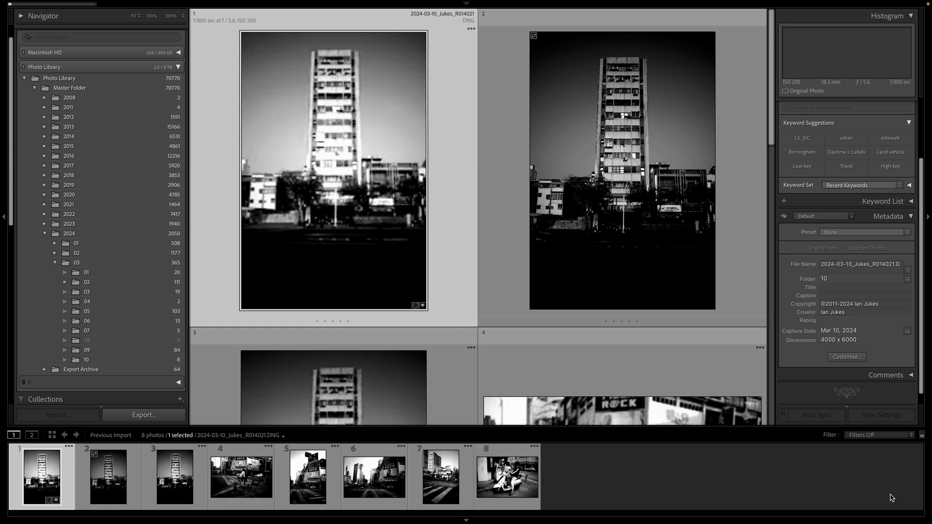
- Collapse the Photo Library folder tree and open the 1-Cull smart collection
{"action": "left_click", "coordinate": [110, 67]}
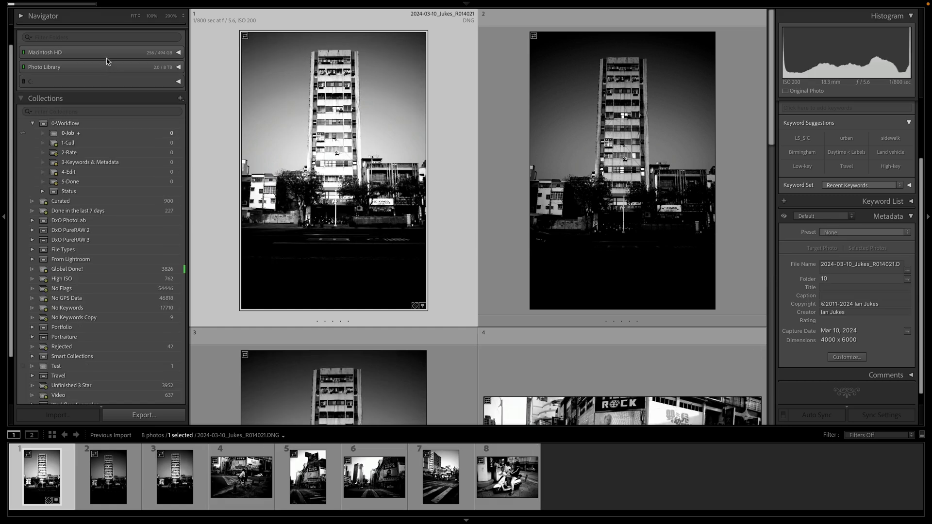
{"action": "mouse_move", "coordinate": [98, 7]}
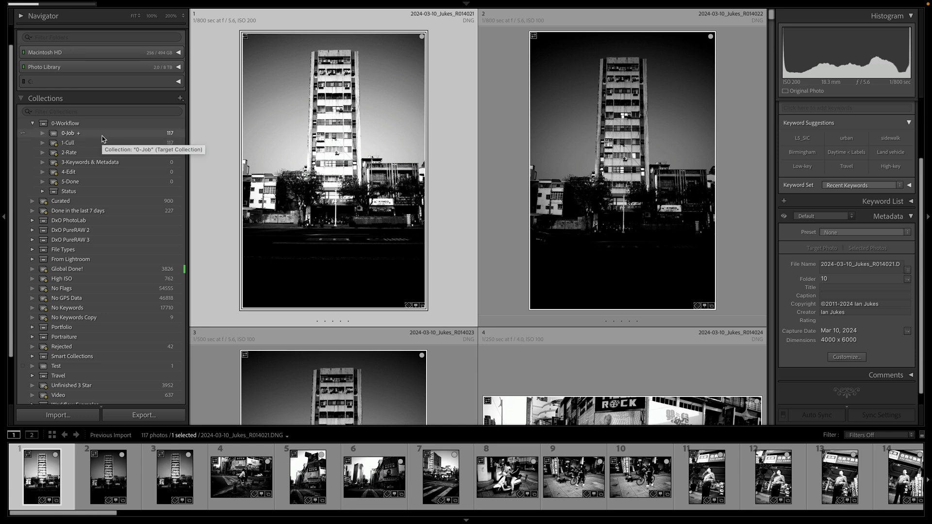
{"action": "left_click", "coordinate": [94, 145]}
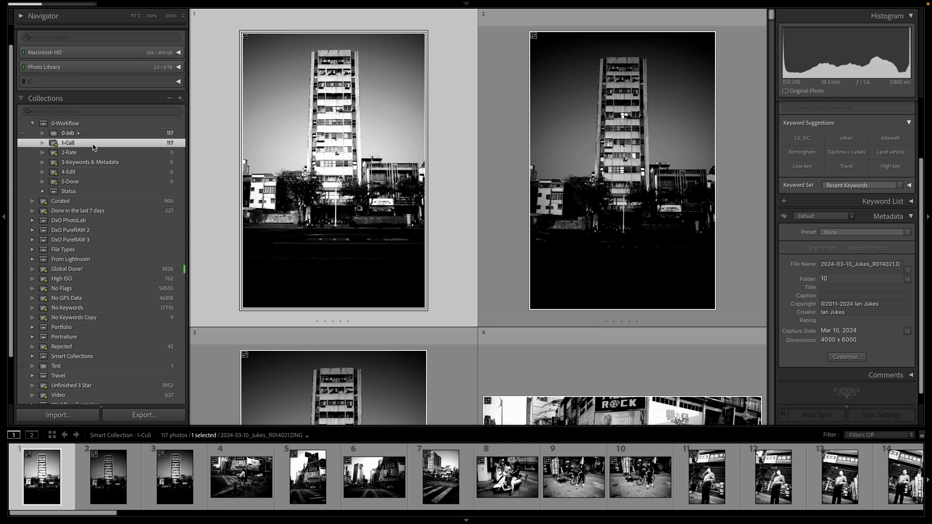
- Hide the side panels and filmstrip, and cycle the grid's view style for culling
{"action": "key", "text": "Tab"}
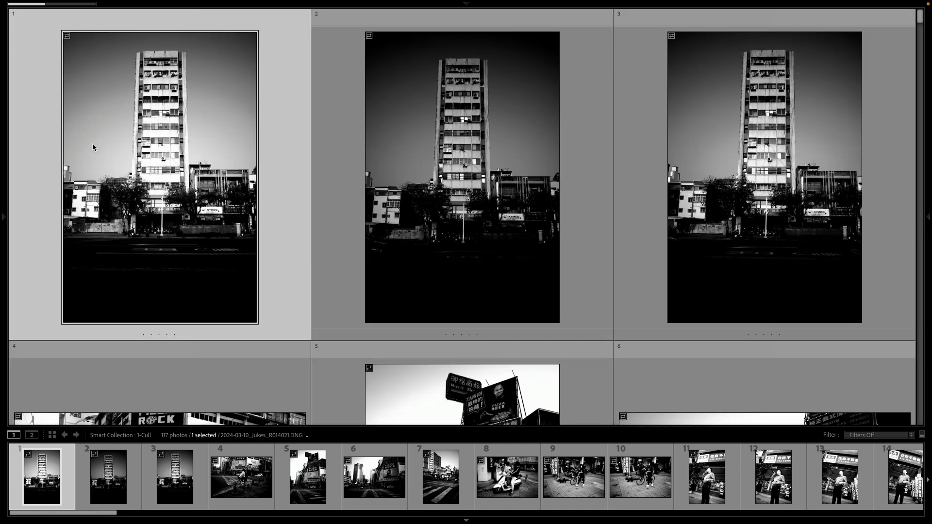
{"action": "key", "text": "F6"}
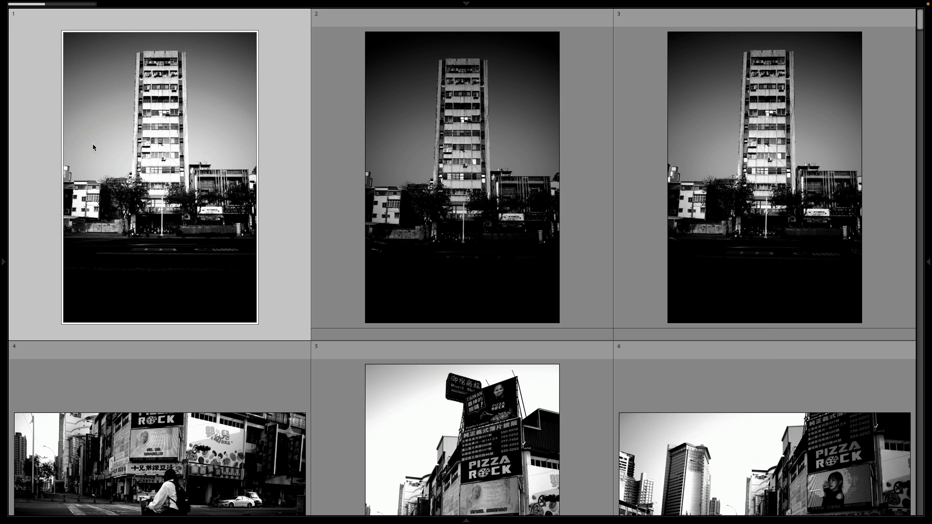
{"action": "key", "text": "j"}
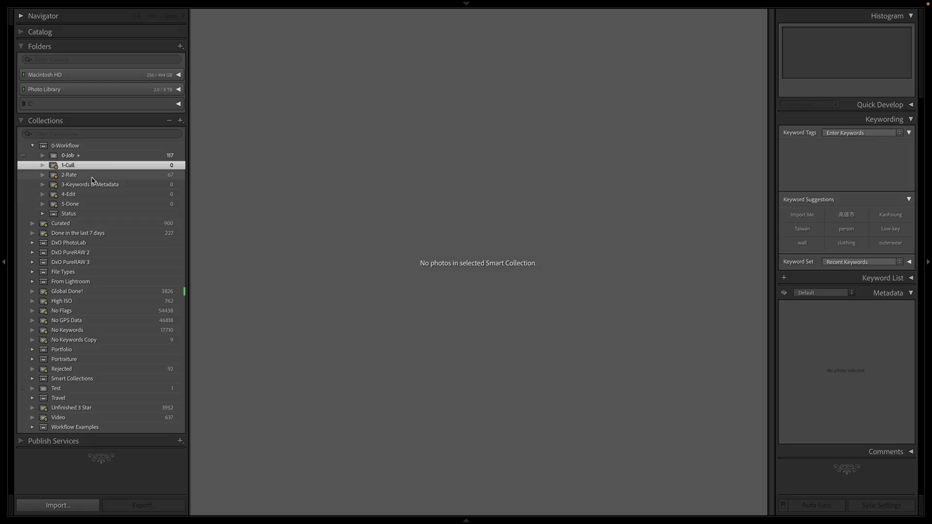
- Open the 2-Rate smart collection and give its first photos two-star ratings
{"action": "left_click", "coordinate": [92, 178]}
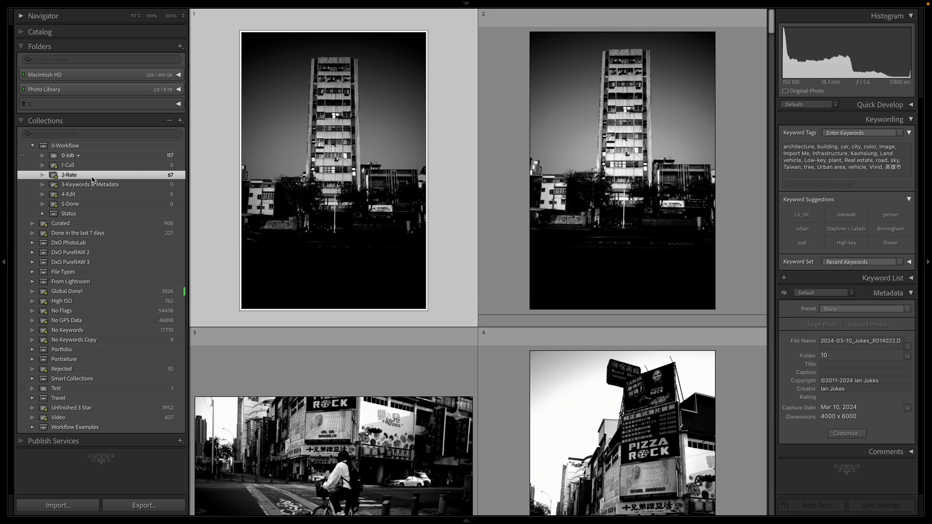
{"action": "key", "text": "2"}
{"action": "key", "text": "2"}
{"action": "key", "text": "2"}
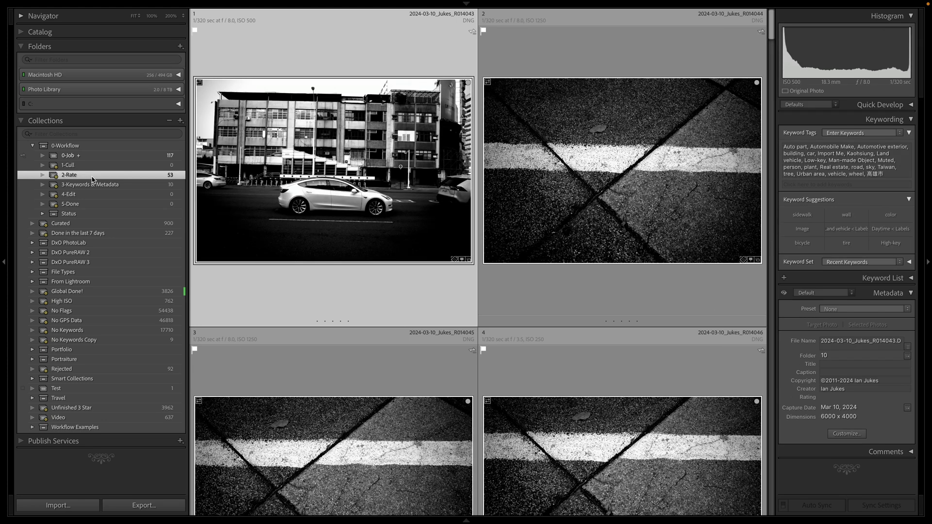
{"action": "key", "text": "2"}
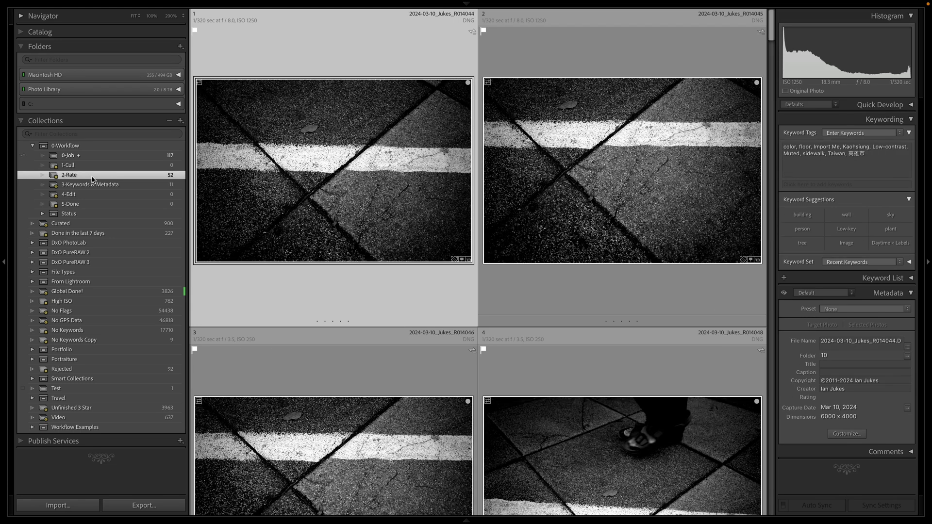
{"action": "key", "text": "2"}
{"action": "key", "text": "2"}
{"action": "key", "text": "2"}
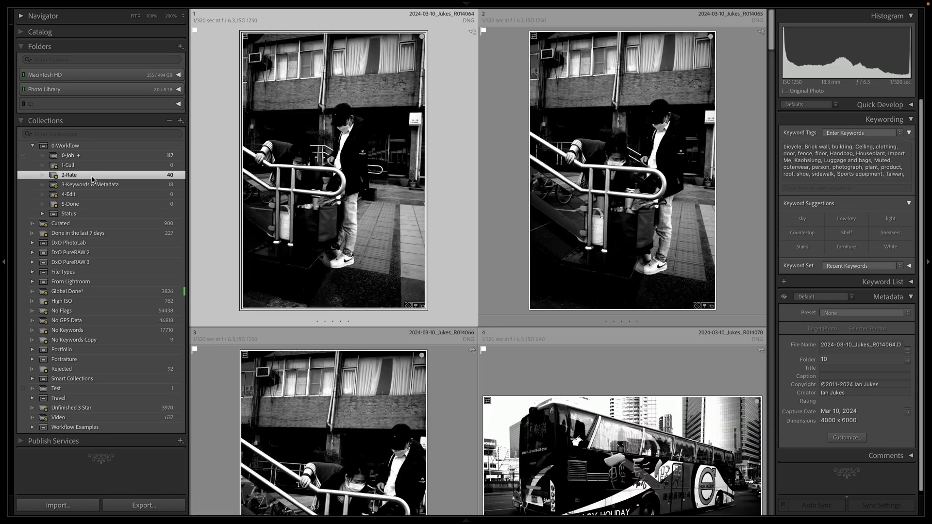
- Rate the remaining photos in the 2-Rate smart collection three stars until none is left
{"action": "key", "text": "3"}
{"action": "key", "text": "3"}
{"action": "key", "text": "3"}
{"action": "key", "text": "3"}
{"action": "key", "text": "3"}
{"action": "key", "text": "3"}
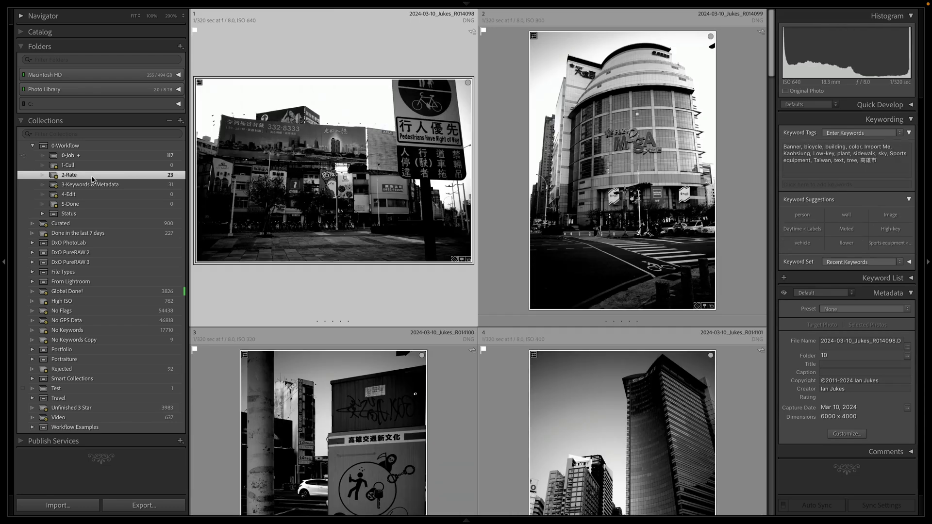
{"action": "key", "text": "3"}
{"action": "key", "text": "3"}
{"action": "key", "text": "3"}
{"action": "key", "text": "Tab"}
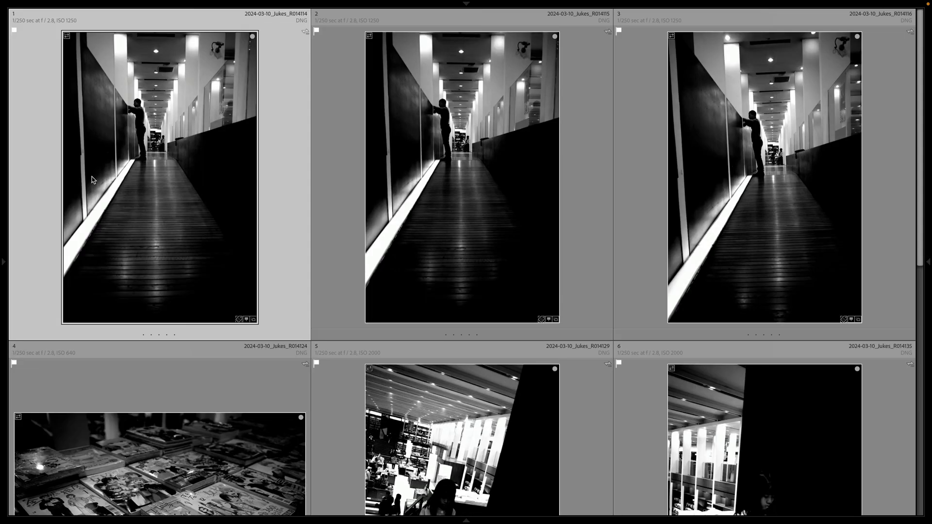
{"action": "key", "text": "3"}
{"action": "key", "text": "3"}
{"action": "key", "text": "Tab"}
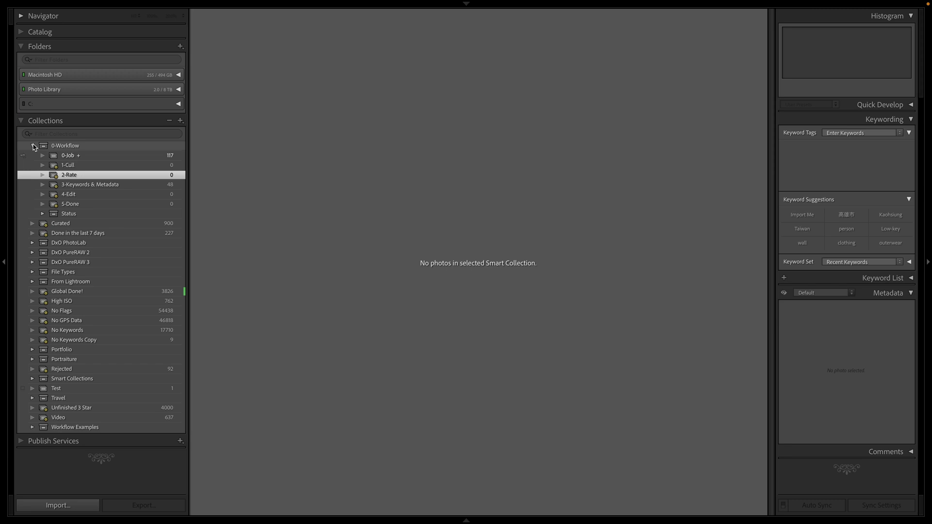
- Expand the Status set inside 0-Workflow and view its Keepers < 3 Stars smart collection
{"action": "left_click", "coordinate": [34, 147]}
{"action": "left_click", "coordinate": [60, 147]}
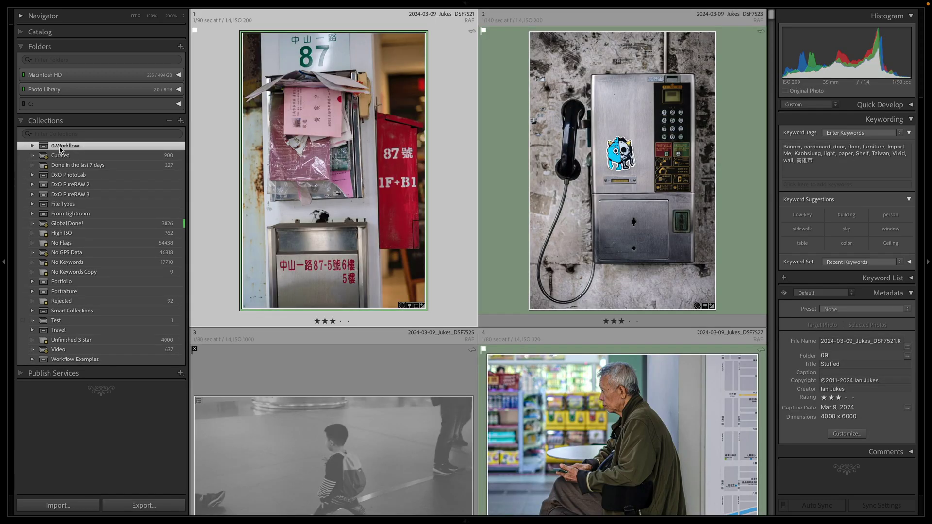
{"action": "left_click", "coordinate": [33, 146]}
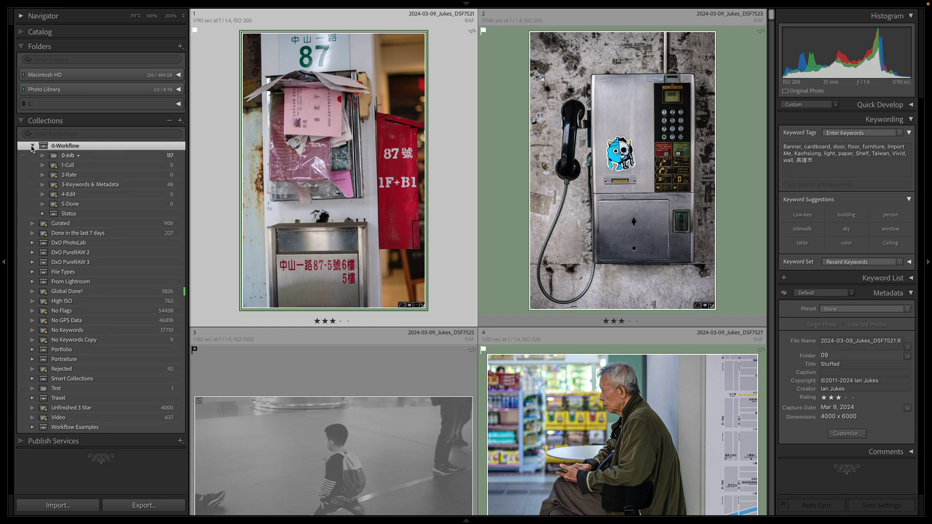
{"action": "left_click", "coordinate": [43, 214]}
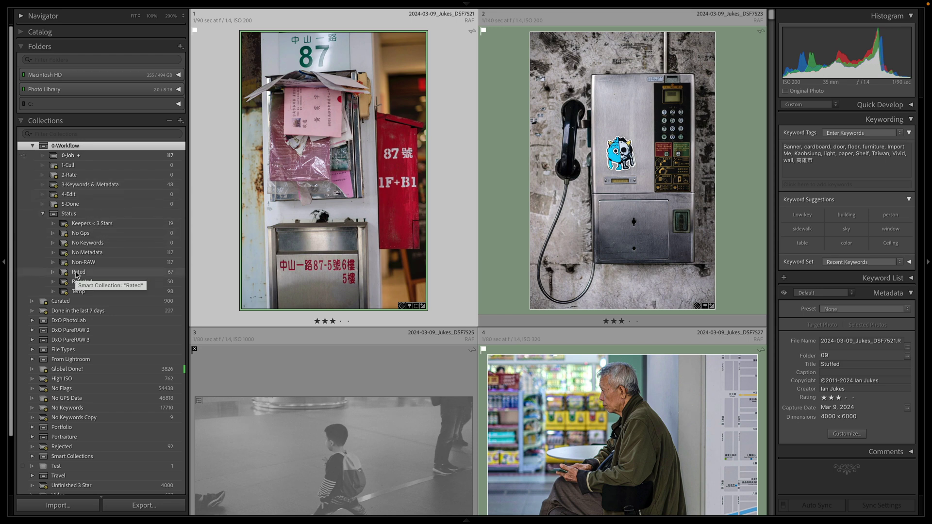
{"action": "left_click", "coordinate": [79, 225]}
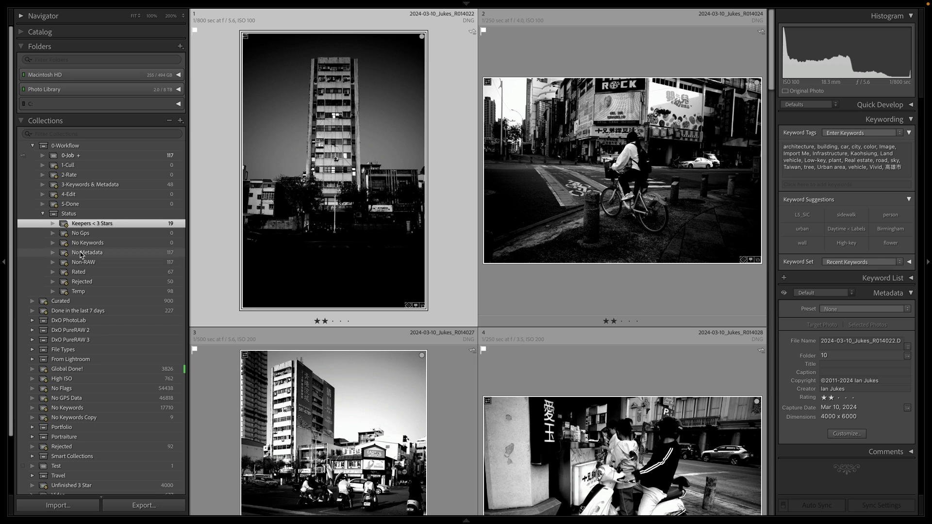
- Delete the Caption is empty rule from the No Metadata smart collection and save it
{"action": "double_click", "coordinate": [81, 253]}
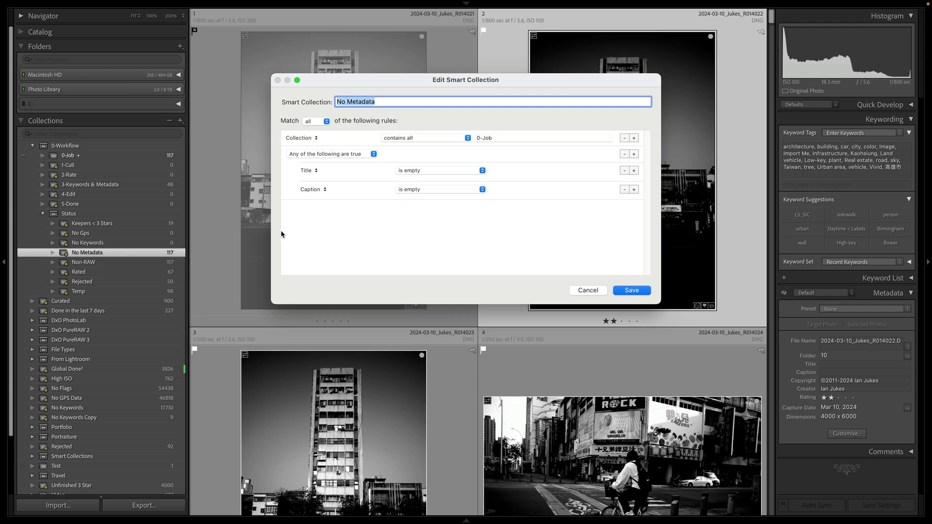
{"action": "left_click", "coordinate": [624, 190]}
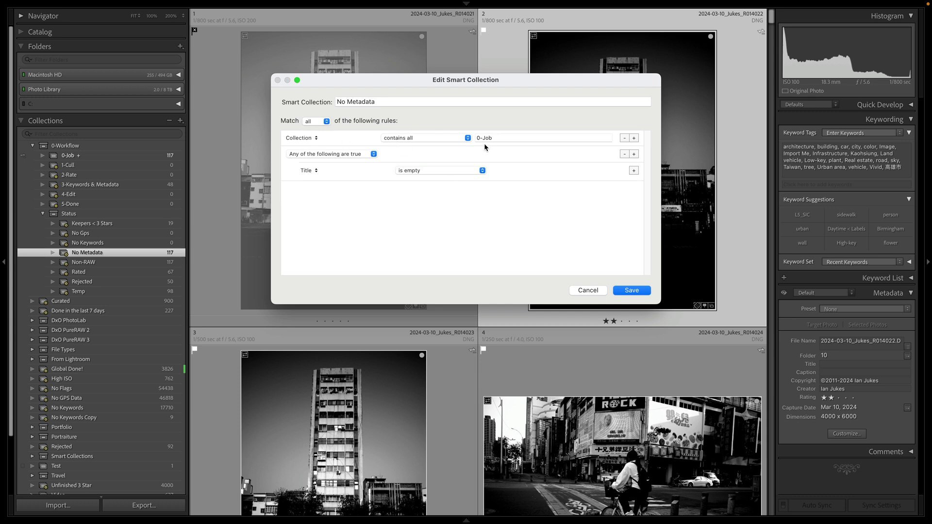
{"action": "left_click", "coordinate": [626, 292]}
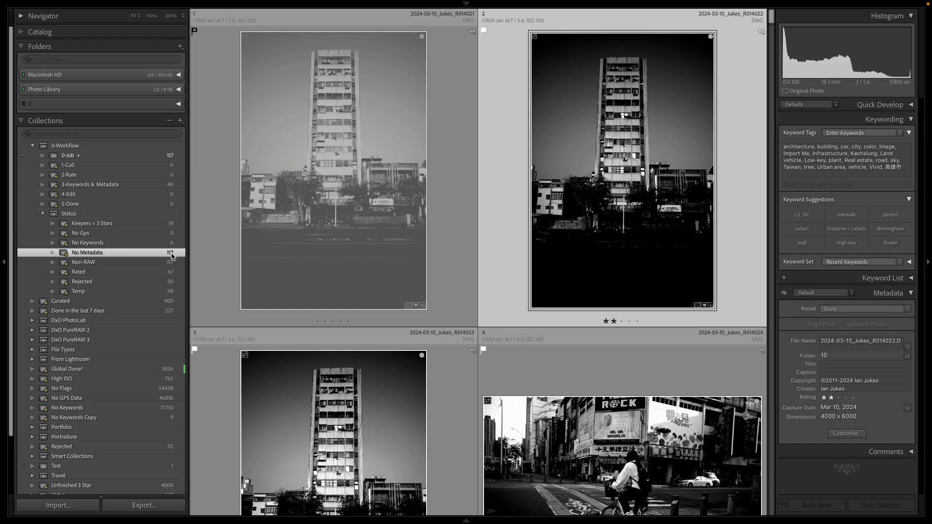
- Rename the No Metadata smart collection to No Title
{"action": "double_click", "coordinate": [95, 255]}
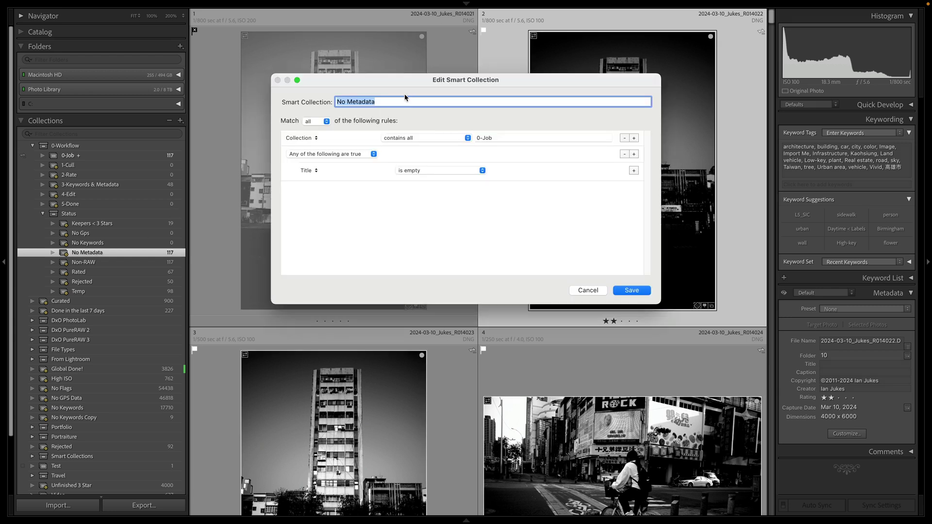
{"action": "left_click_drag", "start_coordinate": [382, 102], "coordinate": [348, 101]}
{"action": "type", "text": "Title"}
{"action": "left_click", "coordinate": [643, 289]}
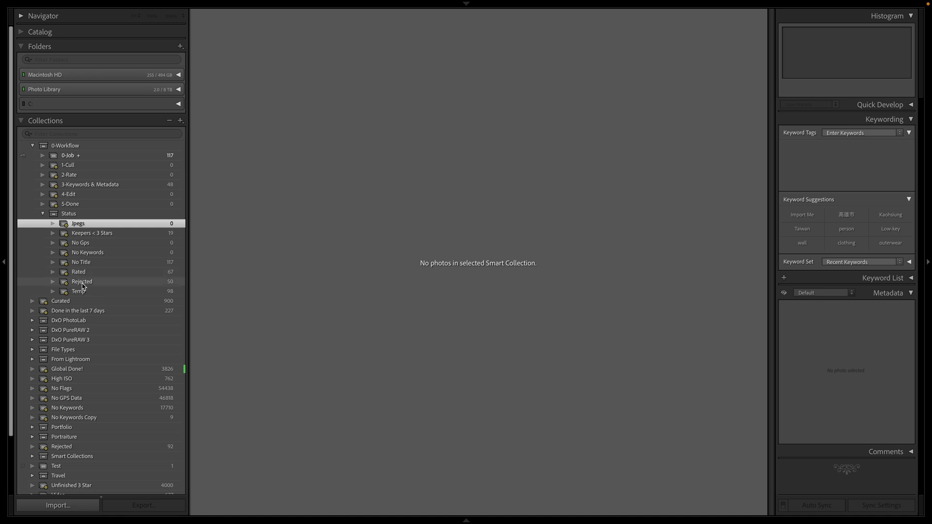
- Show the photos in the Status set's Rejected smart collection
{"action": "left_click", "coordinate": [82, 285]}
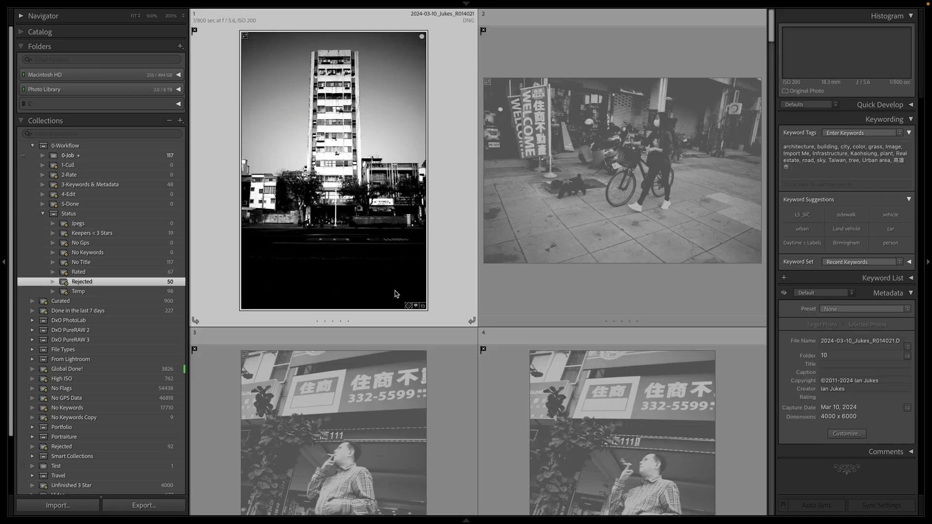
- Show the photos in the Status set's Temp smart collection and collapse the Status set
{"action": "left_click", "coordinate": [80, 292]}
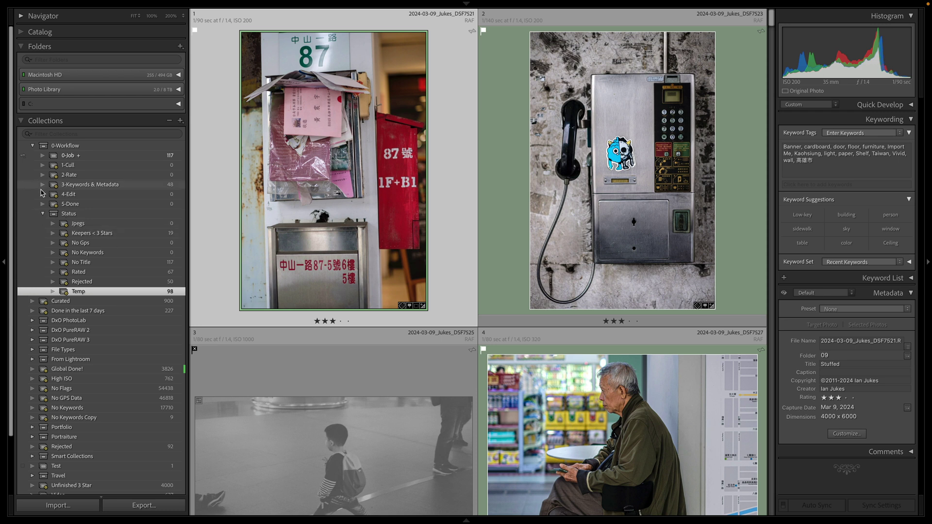
{"action": "left_click", "coordinate": [43, 216]}
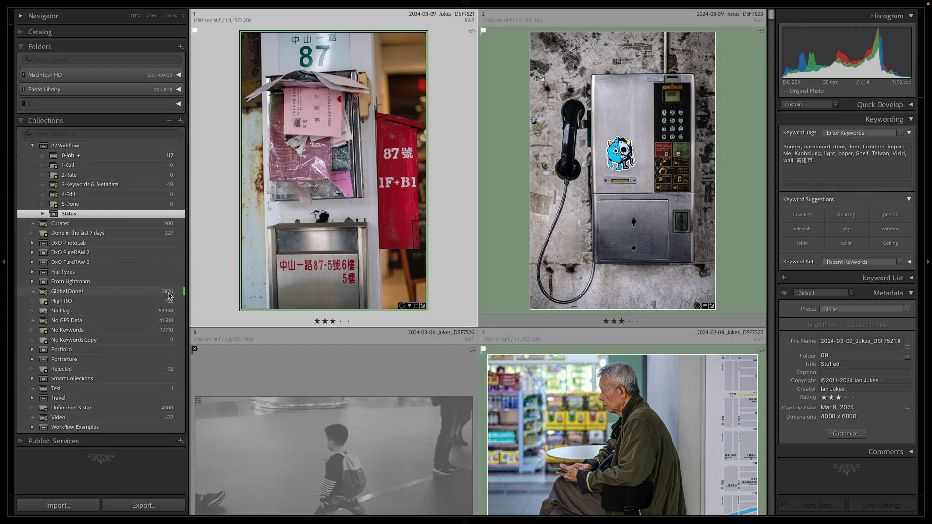
- Review the rules of the Global Done! smart collection and save it without changes
{"action": "left_click", "coordinate": [88, 294]}
{"action": "double_click", "coordinate": [88, 294]}
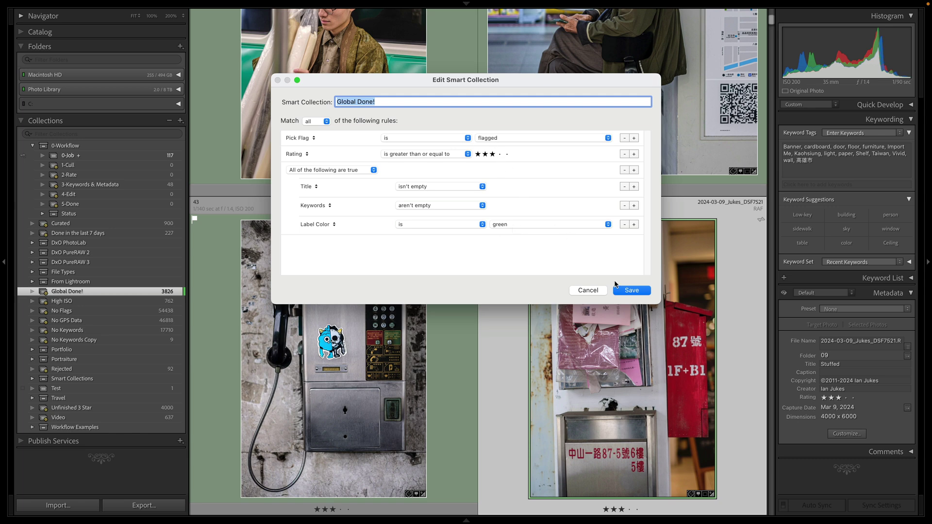
{"action": "left_click", "coordinate": [627, 290]}
- Shrink the grid thumbnails of the Global Done! collection and hide the side panels to fit more photos
{"action": "scroll", "coordinate": [446, 293], "scroll_direction": "up", "scroll_amount": 5}
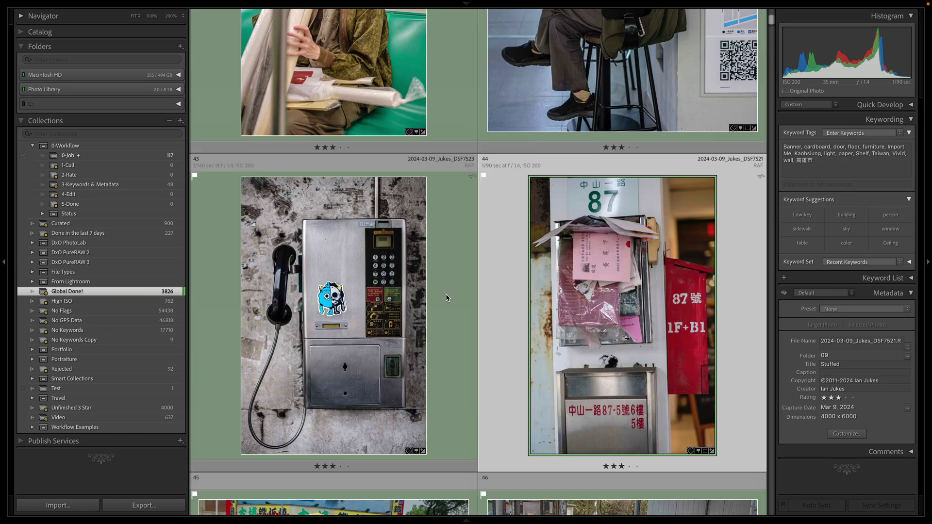
{"action": "scroll", "coordinate": [446, 294], "scroll_direction": "up", "scroll_amount": 12}
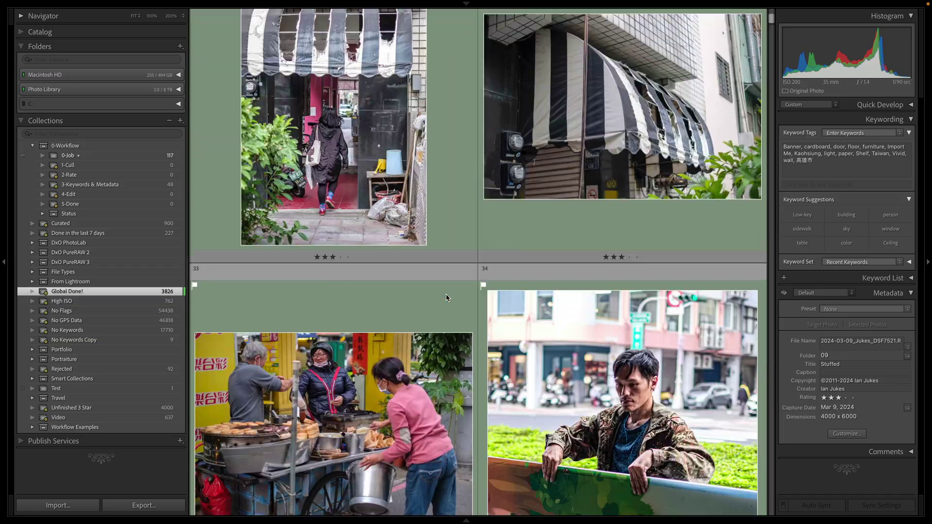
{"action": "scroll", "coordinate": [446, 297], "scroll_direction": "up", "scroll_amount": 12}
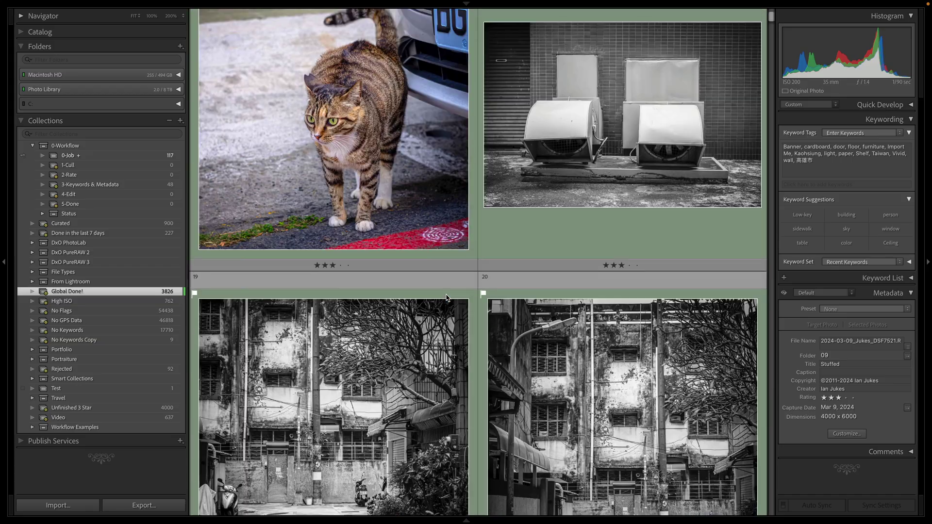
{"action": "scroll", "coordinate": [447, 298], "scroll_direction": "up", "scroll_amount": 3}
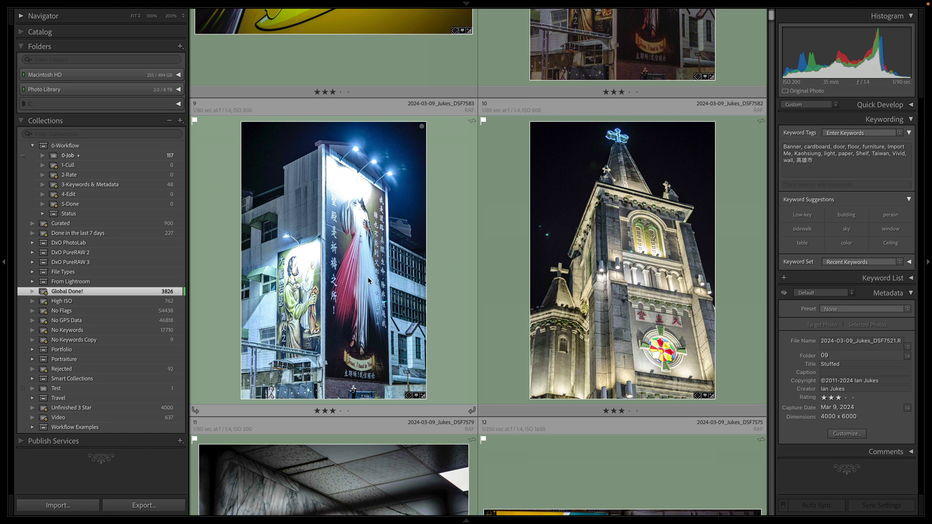
{"action": "key", "text": "minus"}
{"action": "key", "text": "minus"}
{"action": "key", "text": "minus"}
{"action": "key", "text": "minus"}
{"action": "key", "text": "minus"}
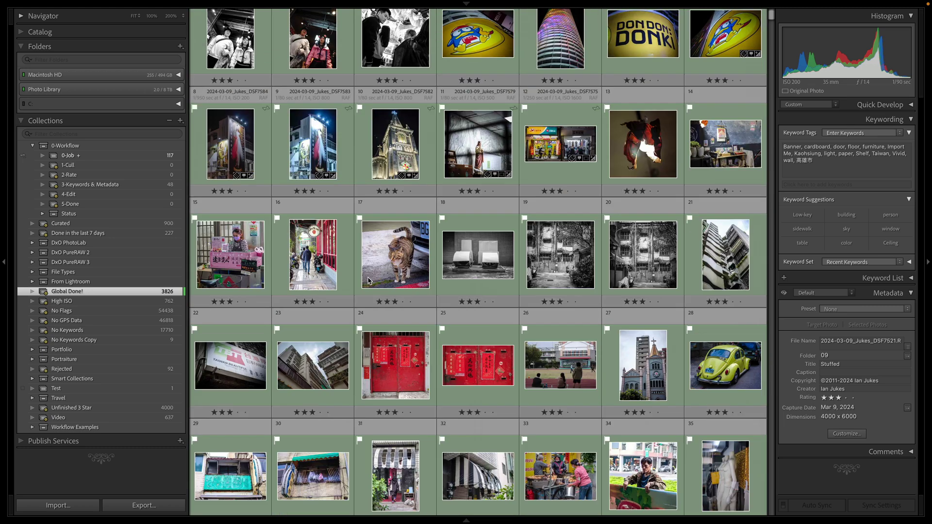
{"action": "key", "text": "minus"}
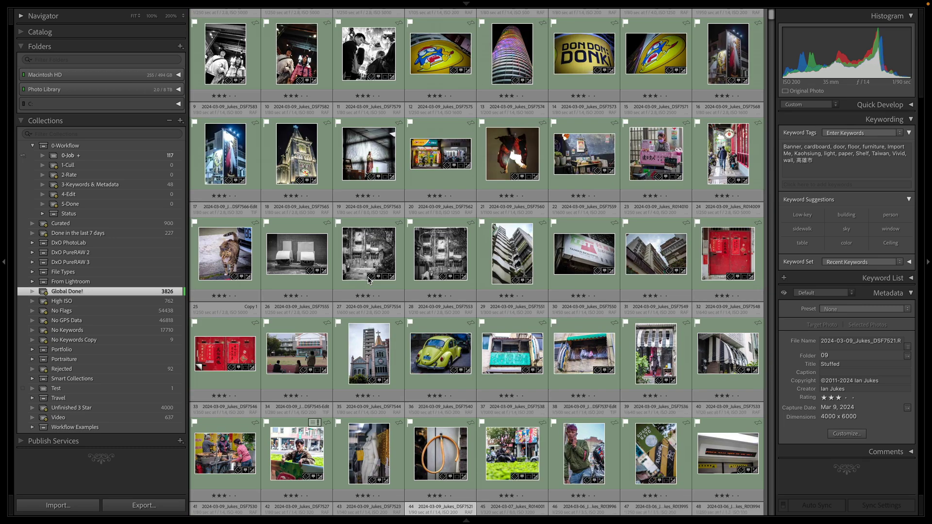
{"action": "key", "text": "Tab"}
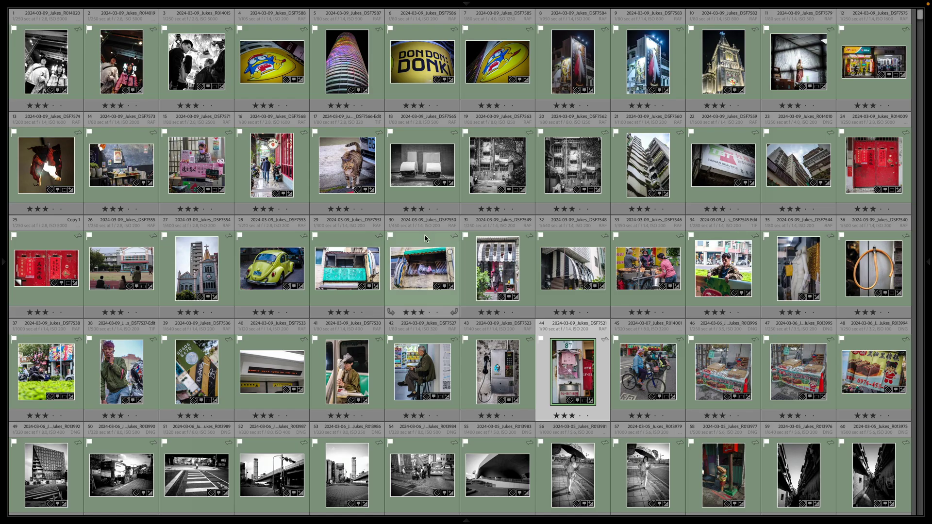
- Look through the finished photos in Global Done!, cycle the grid cell style, and bring back the side panels
{"action": "scroll", "coordinate": [533, 218], "scroll_direction": "down", "scroll_amount": 15}
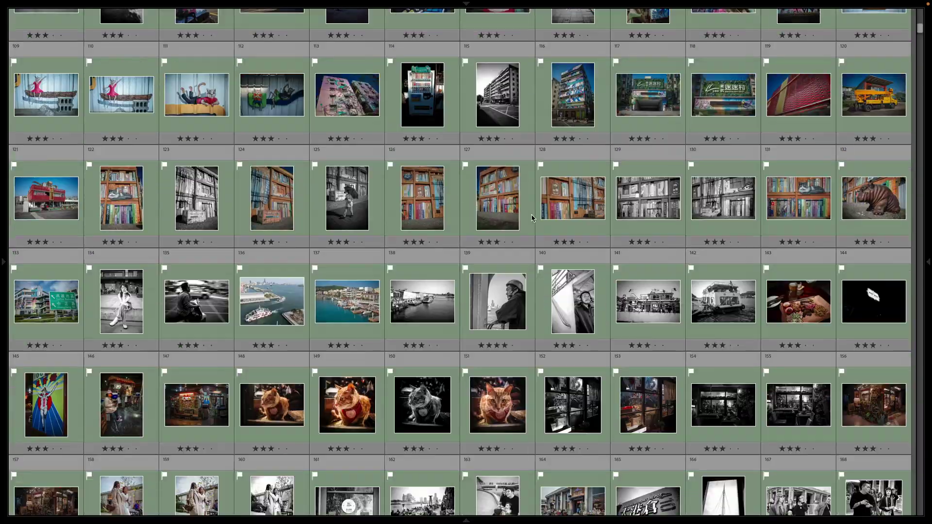
{"action": "scroll", "coordinate": [533, 219], "scroll_direction": "down", "scroll_amount": 20}
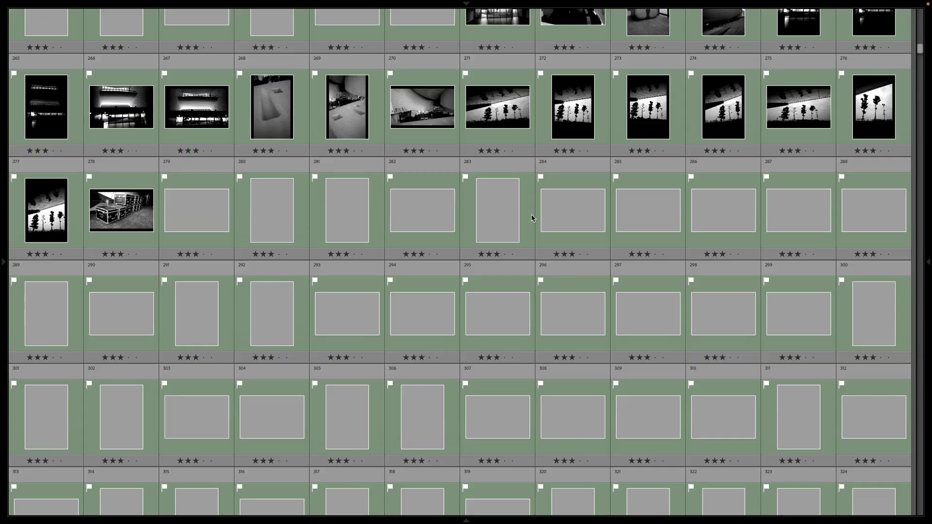
{"action": "scroll", "coordinate": [533, 218], "scroll_direction": "down", "scroll_amount": 6}
{"action": "scroll", "coordinate": [533, 219], "scroll_direction": "down", "scroll_amount": 6}
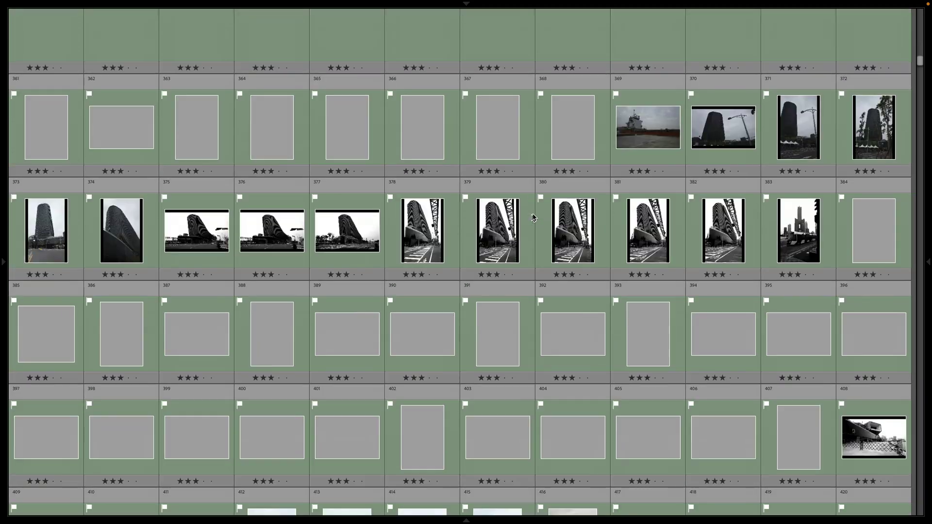
{"action": "scroll", "coordinate": [586, 193], "scroll_direction": "down", "scroll_amount": 12}
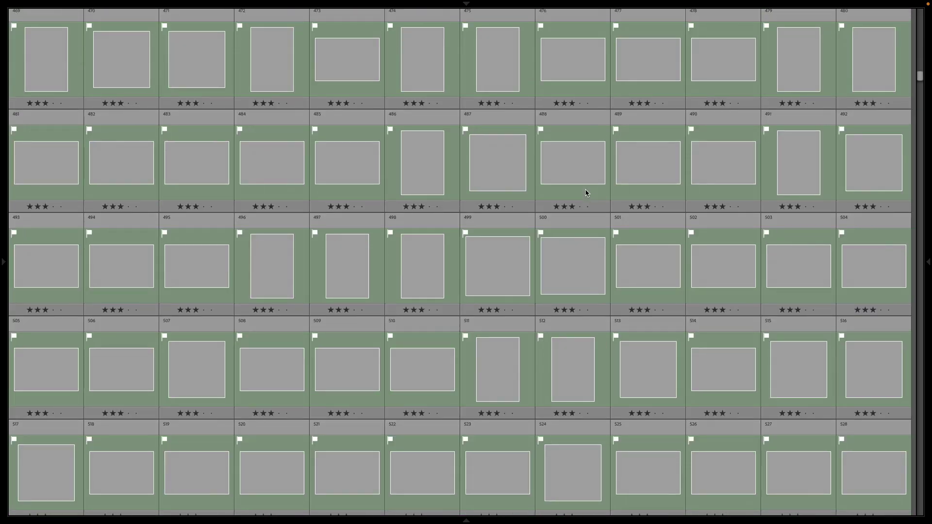
{"action": "key", "text": "j"}
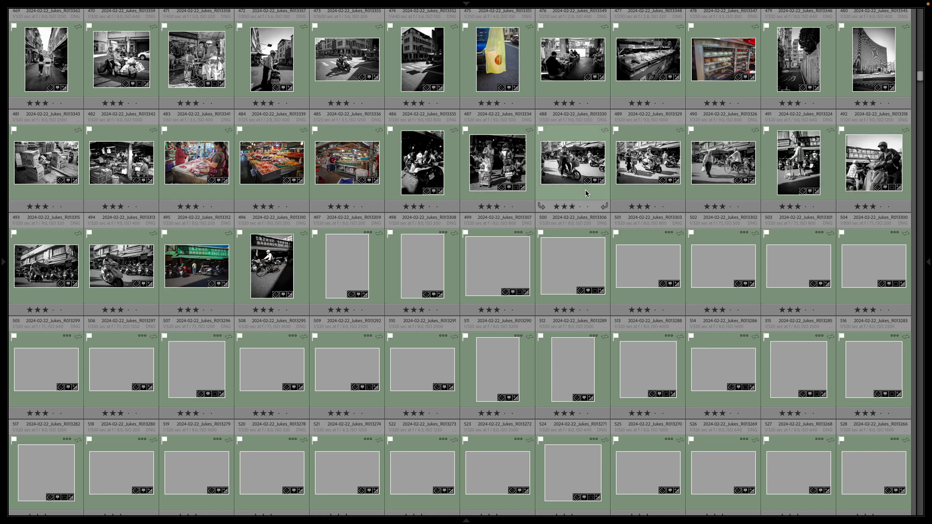
{"action": "scroll", "coordinate": [585, 193], "scroll_direction": "up", "scroll_amount": 3}
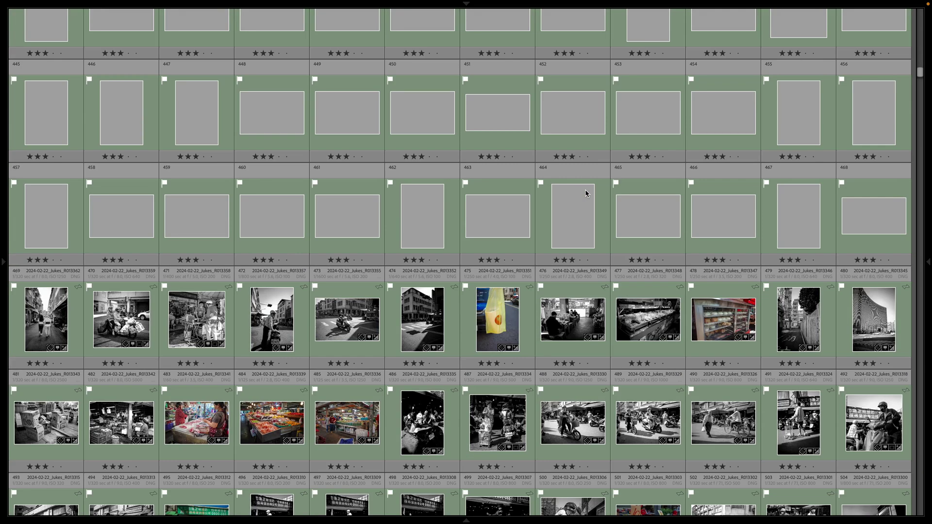
{"action": "key", "text": "Tab"}
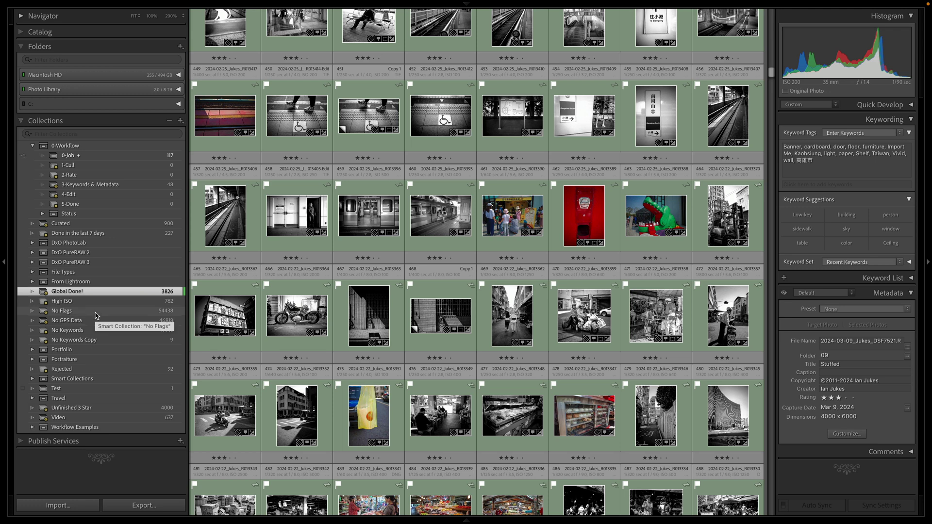
- Open the No Flags smart collection and look through its unflagged photos for an unprocessed shoot
{"action": "left_click", "coordinate": [96, 315]}
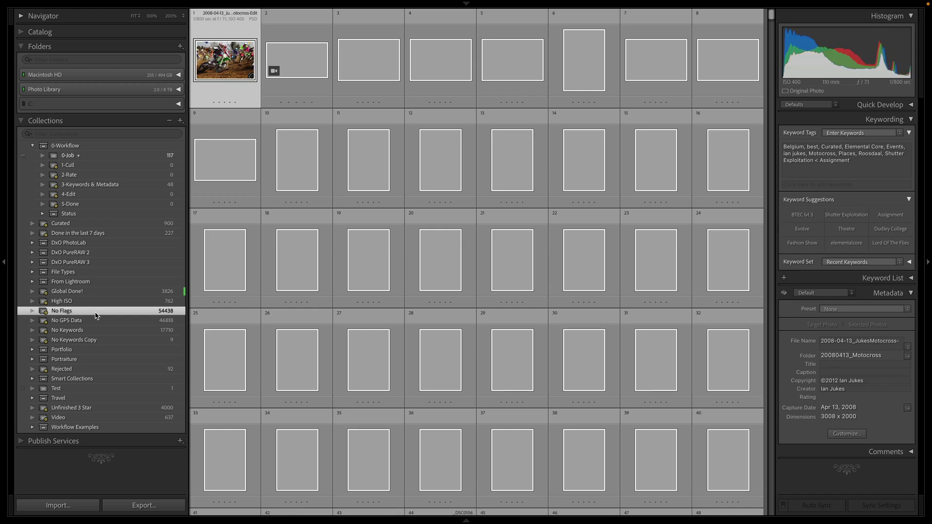
{"action": "scroll", "coordinate": [392, 325], "scroll_direction": "down", "scroll_amount": 5}
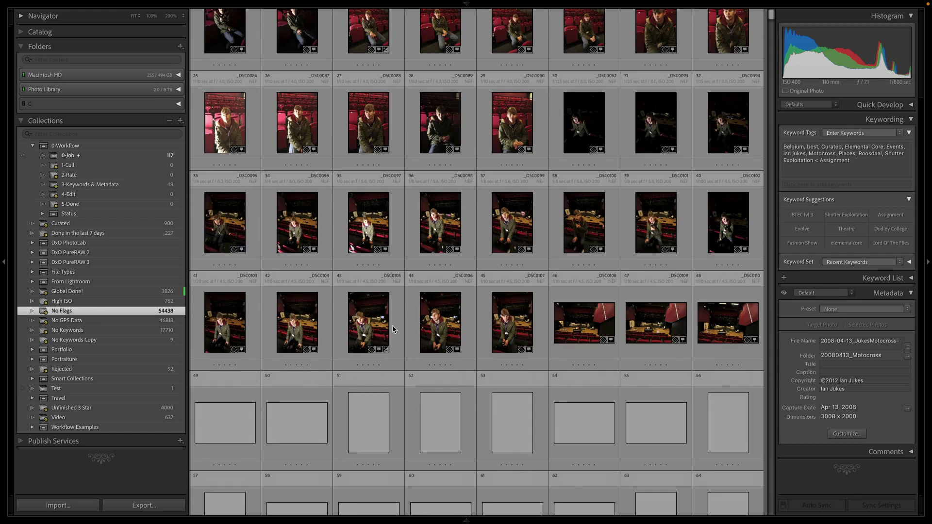
{"action": "scroll", "coordinate": [392, 327], "scroll_direction": "up", "scroll_amount": 3}
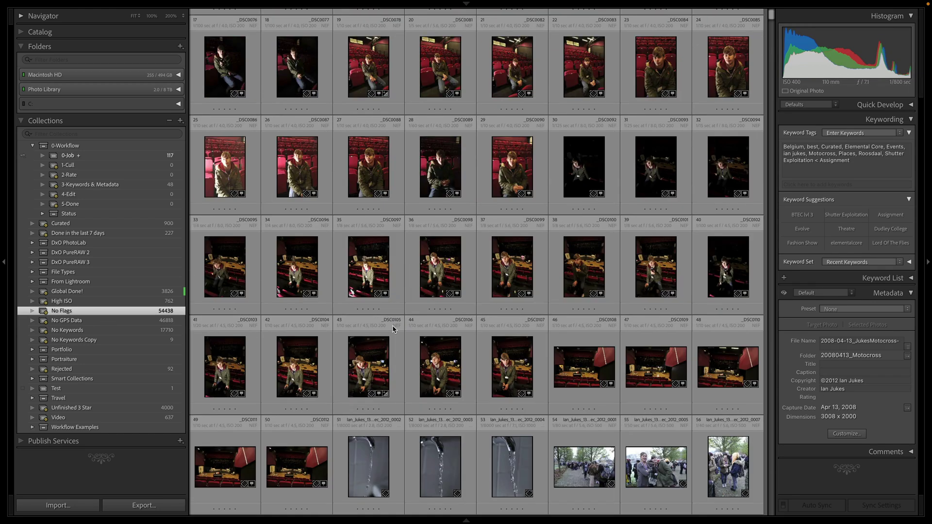
{"action": "left_click", "coordinate": [369, 252]}
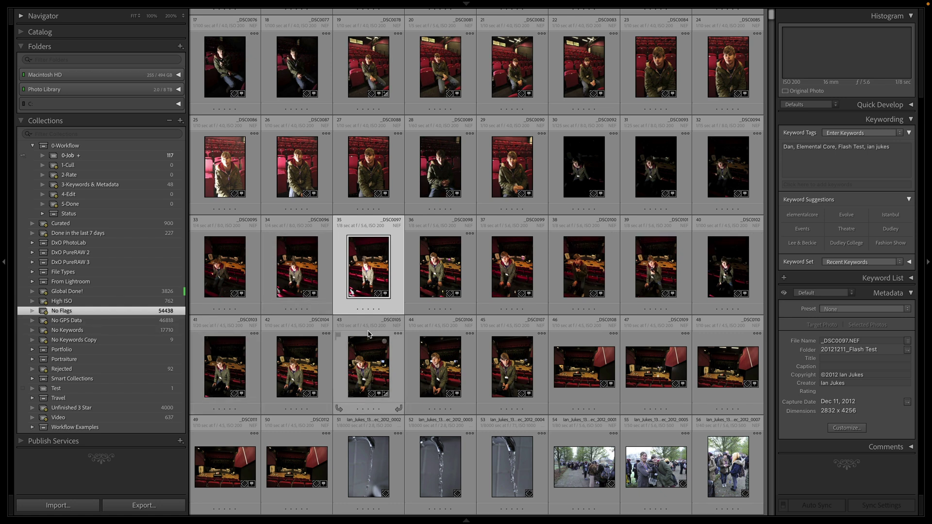
{"action": "scroll", "coordinate": [368, 334], "scroll_direction": "down", "scroll_amount": 10}
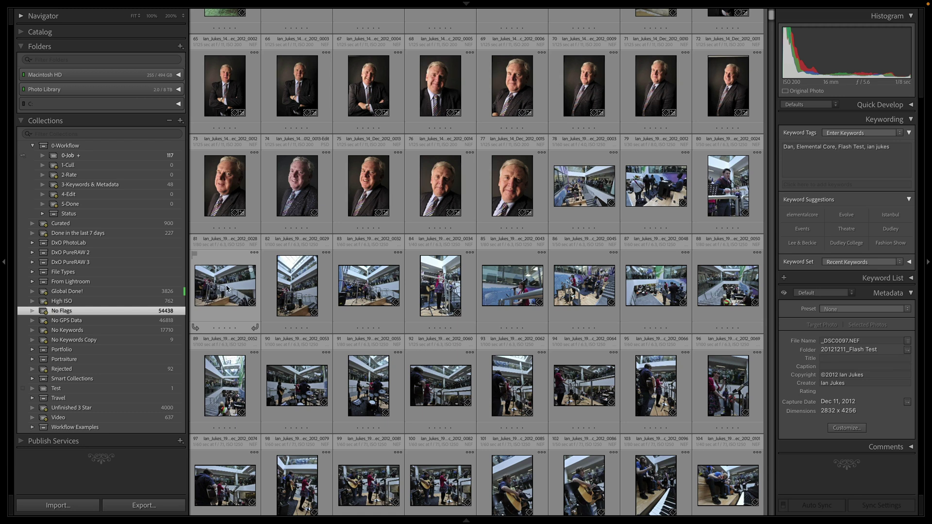
{"action": "scroll", "coordinate": [233, 290], "scroll_direction": "down", "scroll_amount": 3}
{"action": "scroll", "coordinate": [235, 287], "scroll_direction": "down", "scroll_amount": 6}
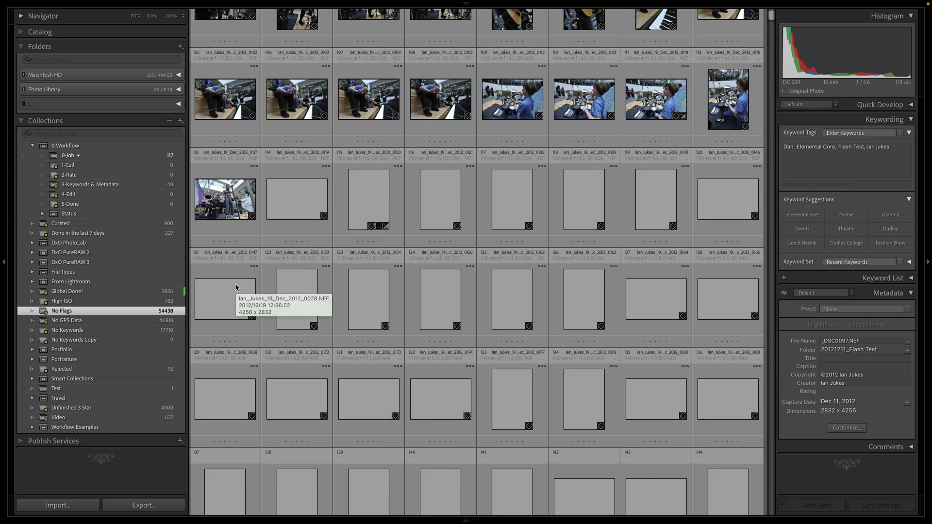
{"action": "scroll", "coordinate": [235, 287], "scroll_direction": "down", "scroll_amount": 1}
{"action": "scroll", "coordinate": [236, 288], "scroll_direction": "down", "scroll_amount": 6}
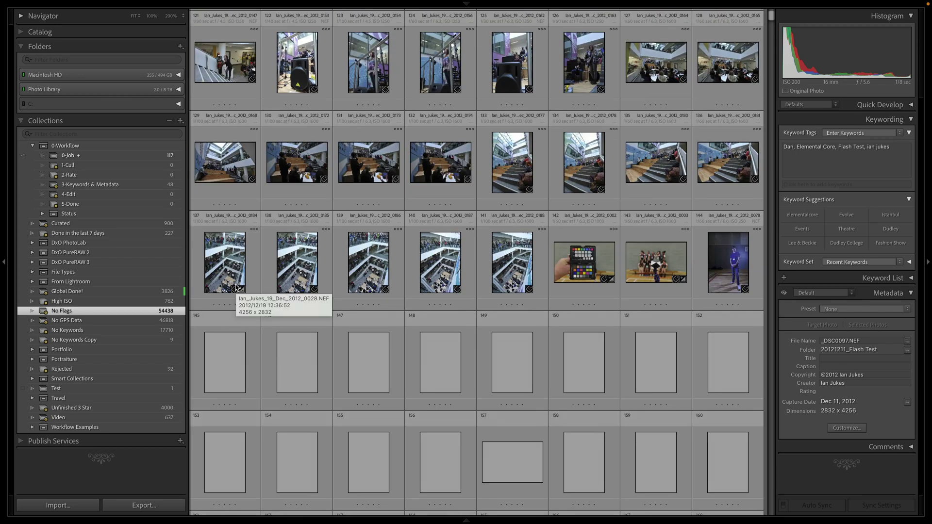
{"action": "scroll", "coordinate": [236, 288], "scroll_direction": "down", "scroll_amount": 7}
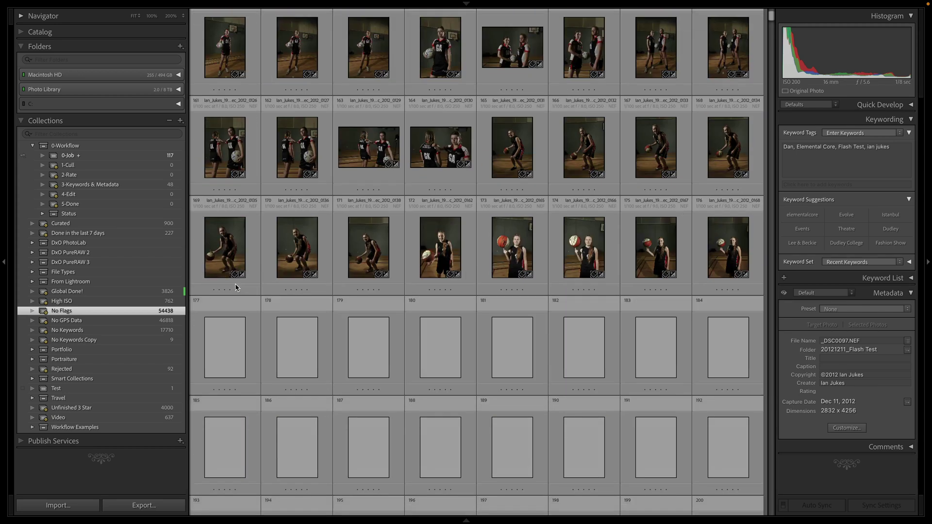
{"action": "scroll", "coordinate": [235, 287], "scroll_direction": "up", "scroll_amount": 20}
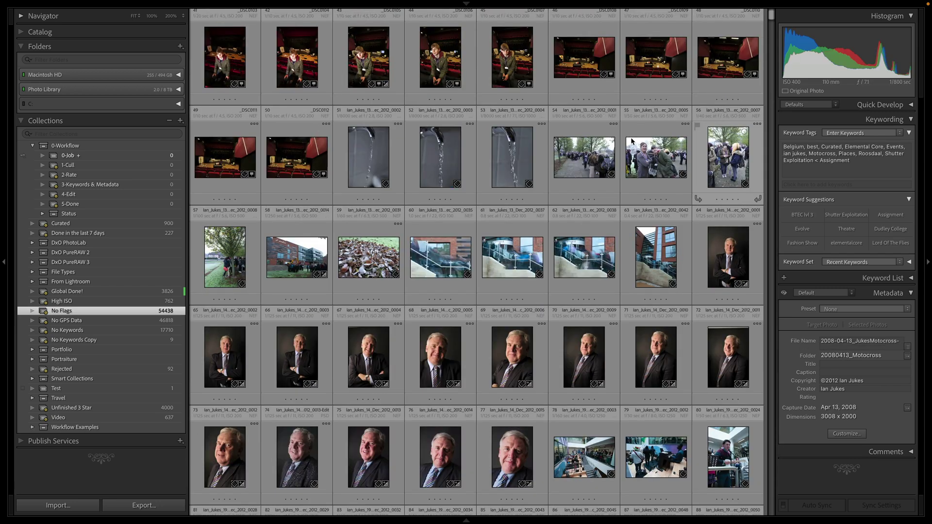
- Go to the library folder containing the outdoor crowd photo and add all its photos to the 0-Job target collection
{"action": "right_click", "coordinate": [578, 154]}
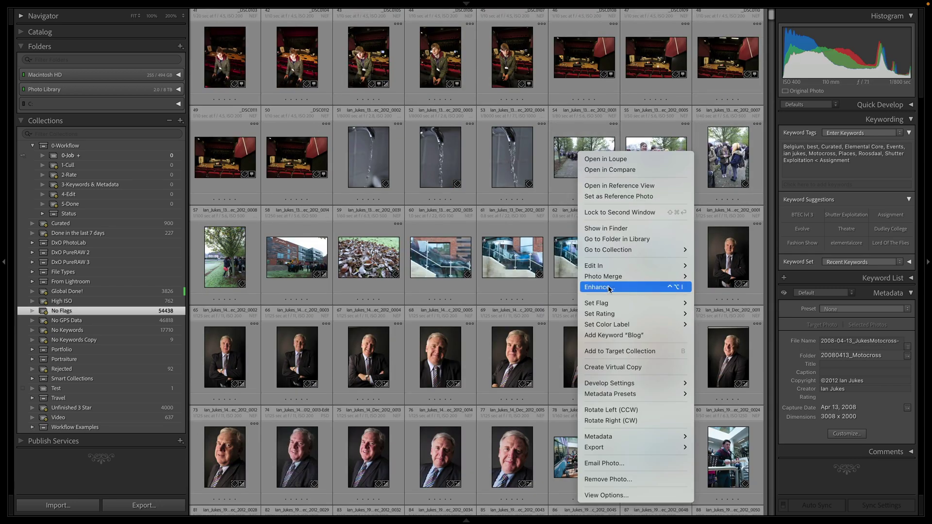
{"action": "left_click", "coordinate": [612, 240]}
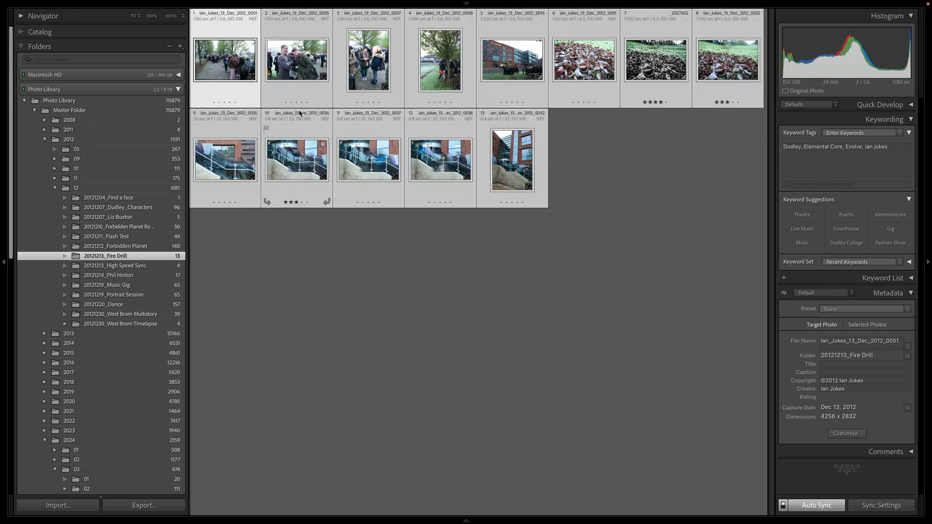
{"action": "key", "text": "super+a"}
{"action": "key", "text": "b"}
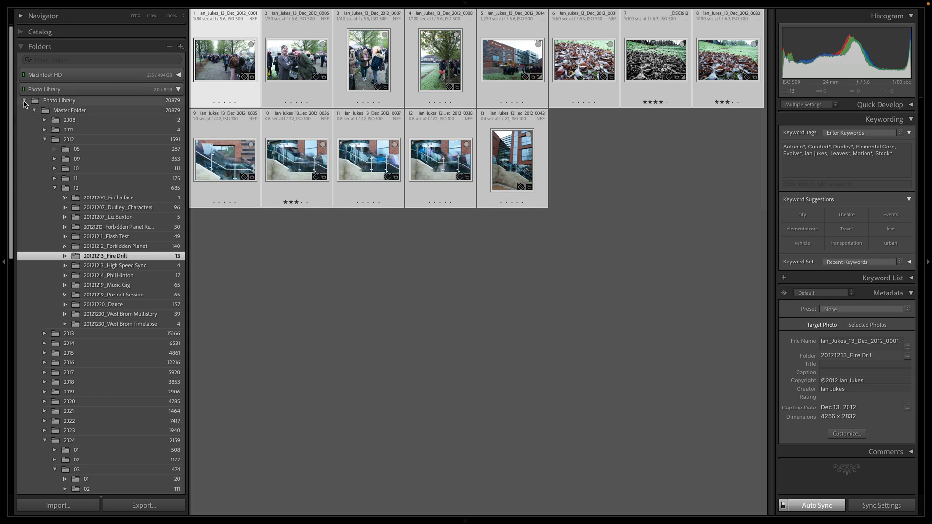
- Collapse the Photo Library folder tree, show the 1-Cull smart collection and deselect all its photos
{"action": "left_click", "coordinate": [25, 101]}
{"action": "left_click", "coordinate": [58, 101]}
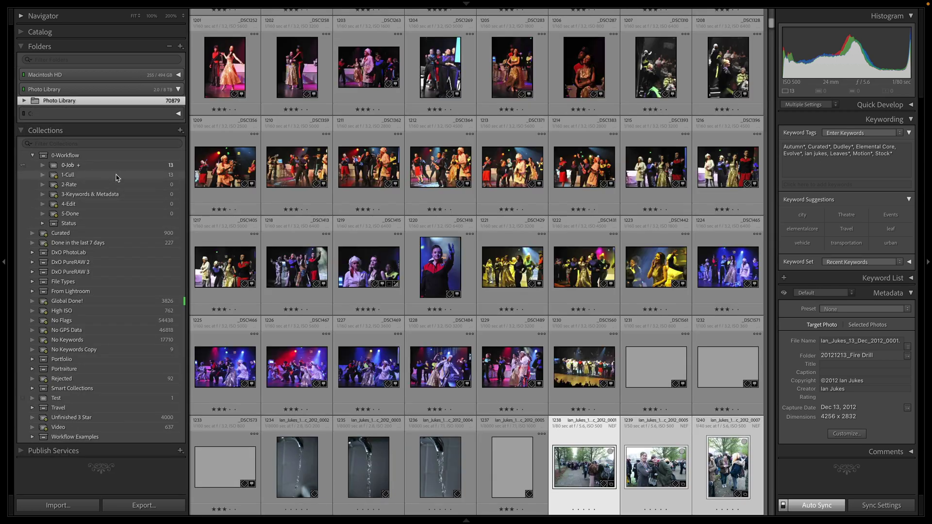
{"action": "left_click", "coordinate": [116, 175]}
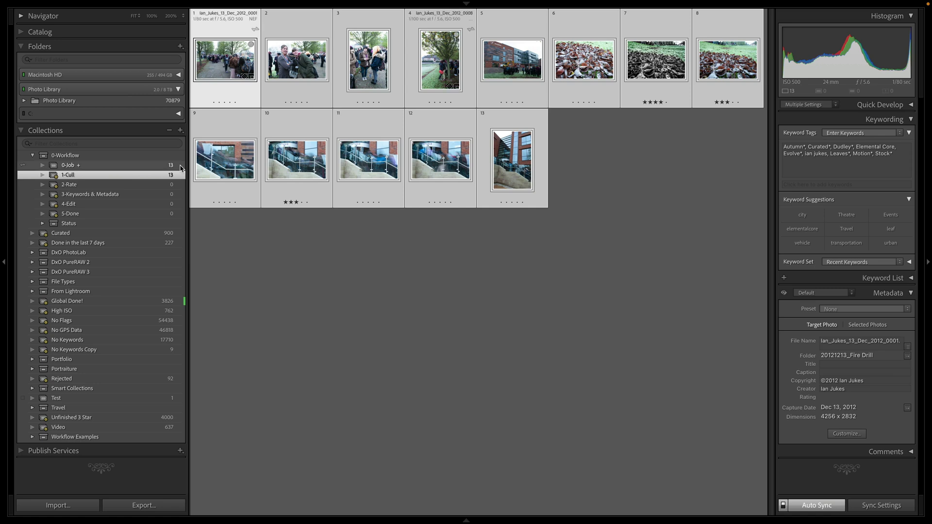
{"action": "left_click", "coordinate": [231, 267]}
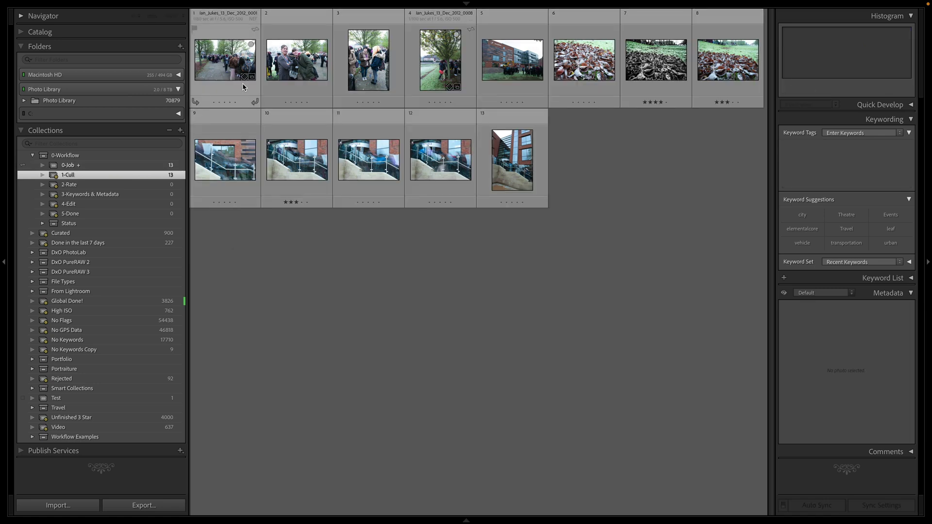
- Select the first photo in 1-Cull, enlarge the grid thumbnails and hide the side panels
{"action": "left_click", "coordinate": [232, 65]}
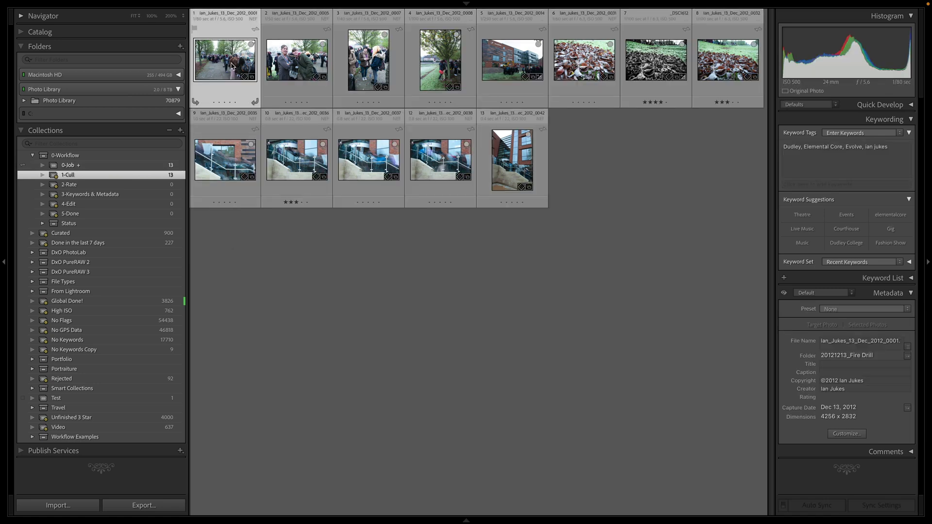
{"action": "key", "text": "equal"}
{"action": "key", "text": "equal"}
{"action": "key", "text": "equal"}
{"action": "key", "text": "equal"}
{"action": "key", "text": "equal"}
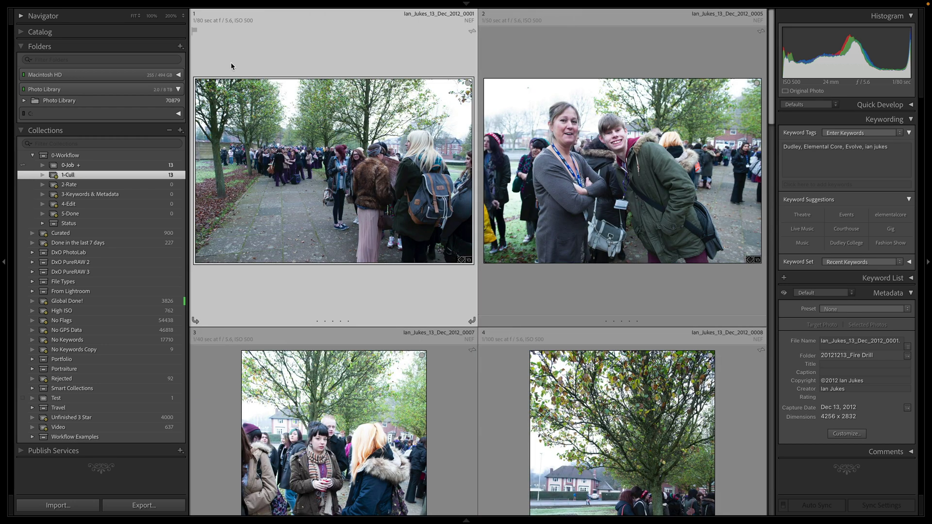
{"action": "key", "text": "Tab"}
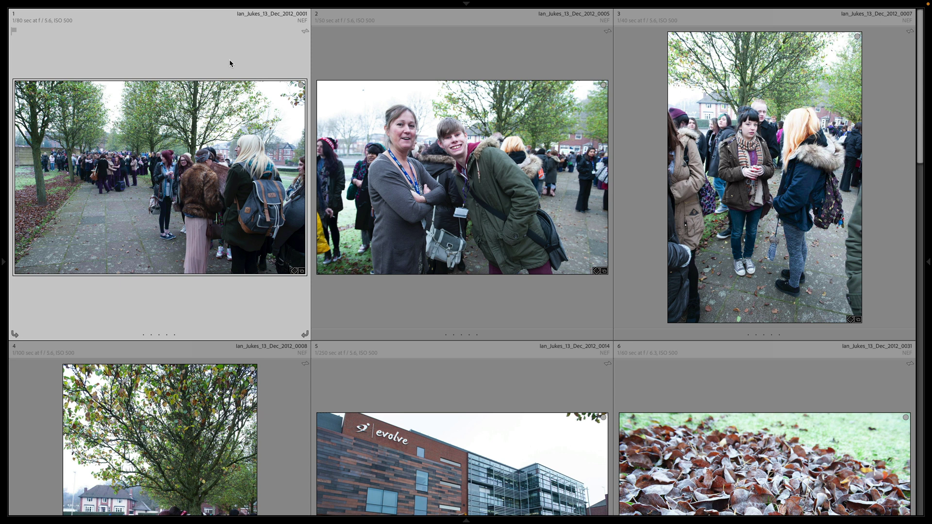
- Flag the first three crowd photos in 1-Cull as picks and reject the portrait photo of the tree
{"action": "key", "text": "Delete"}
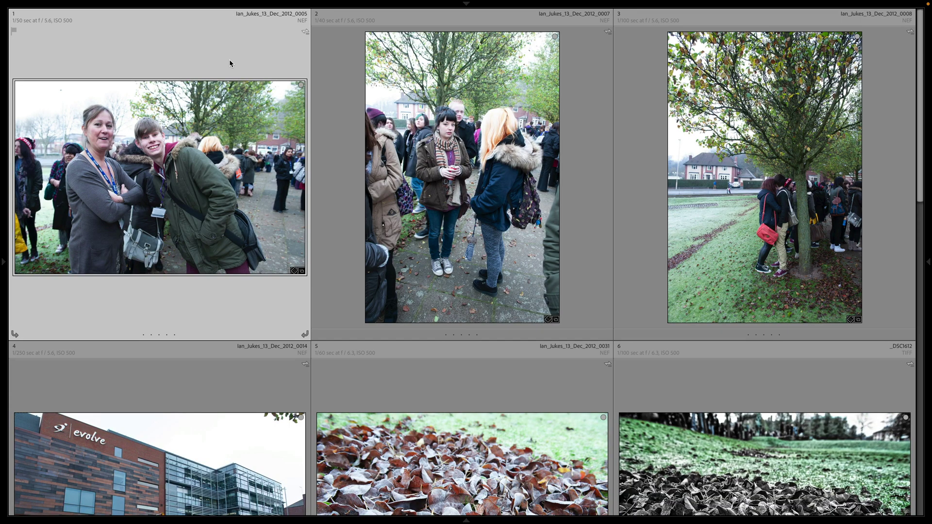
{"action": "key", "text": "Delete"}
{"action": "key", "text": "Delete"}
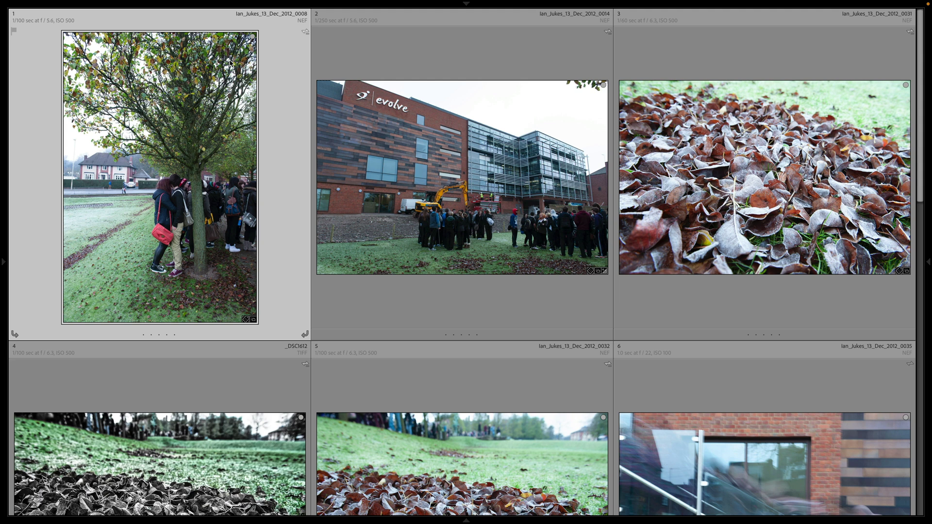
{"action": "key", "text": "x"}
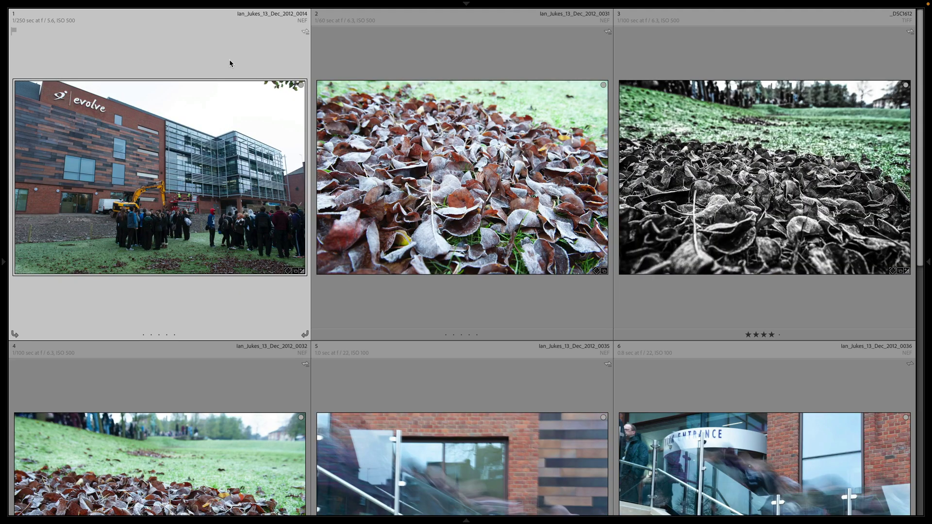
- Flag all remaining photos in 1-Cull as picks: the evolve building, the frosty leaves and the blurred staircase shots
{"action": "key", "text": "x"}
{"action": "key", "text": "x"}
{"action": "key", "text": "x"}
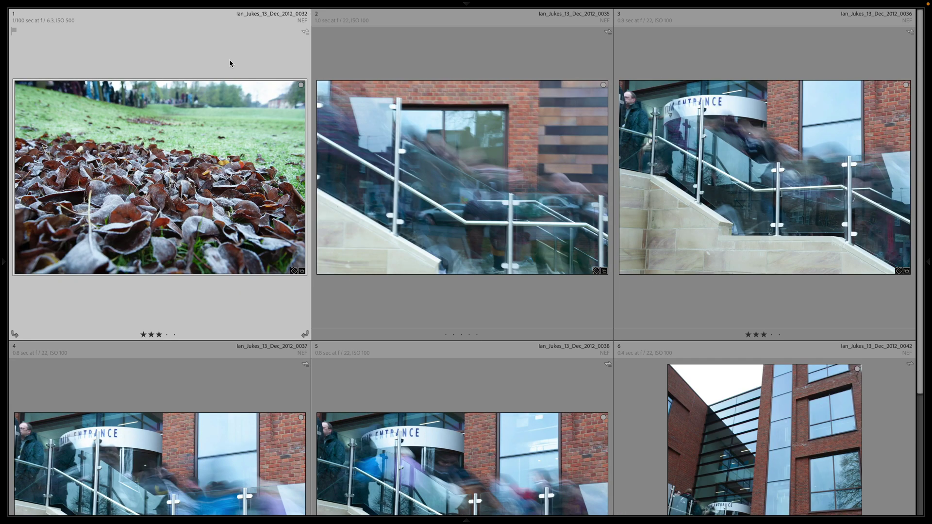
{"action": "key", "text": "x"}
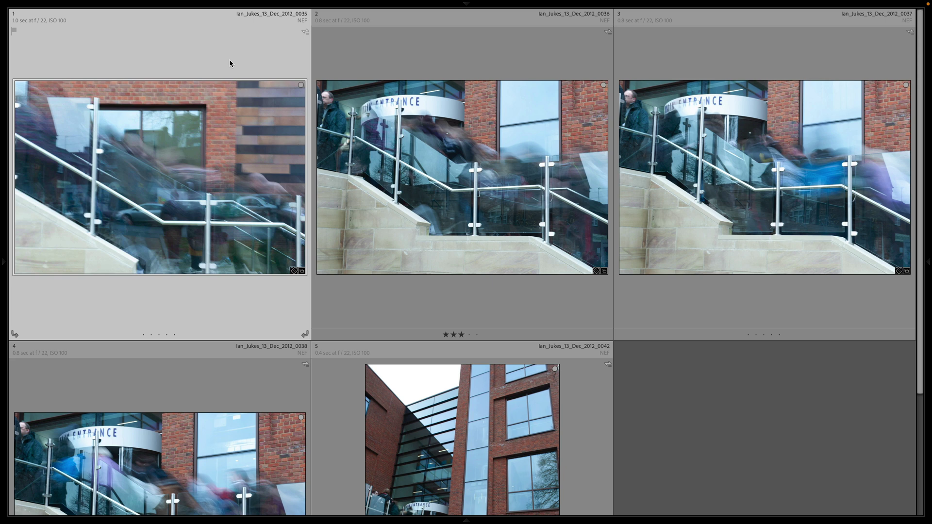
{"action": "key", "text": "slash"}
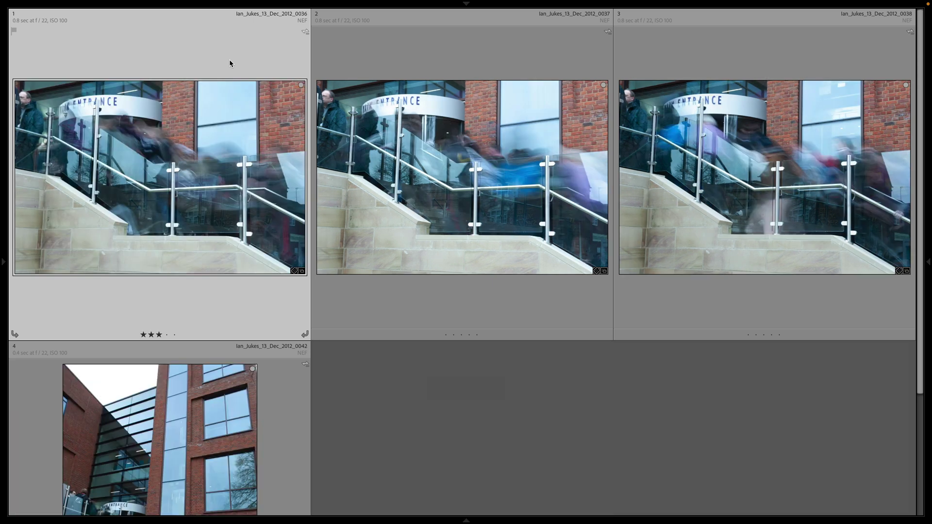
{"action": "key", "text": "slash"}
{"action": "key", "text": "slash"}
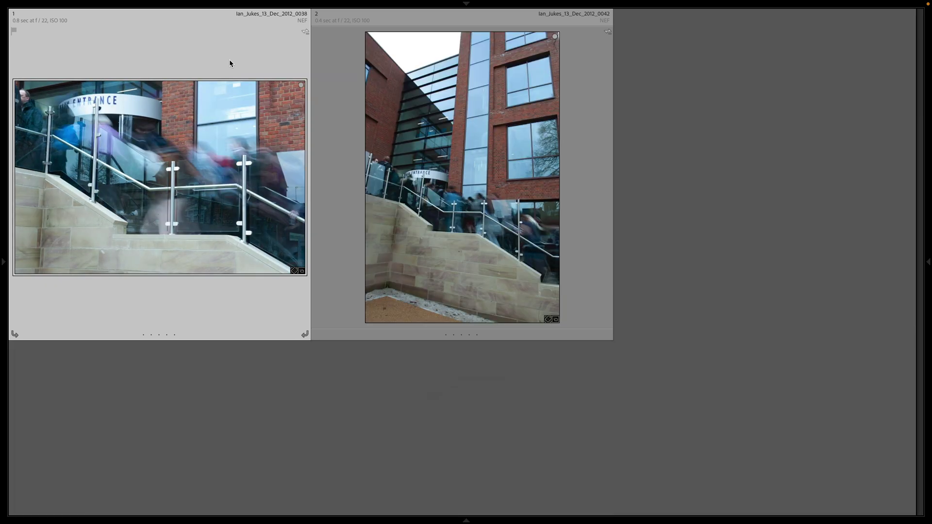
{"action": "key", "text": "slash"}
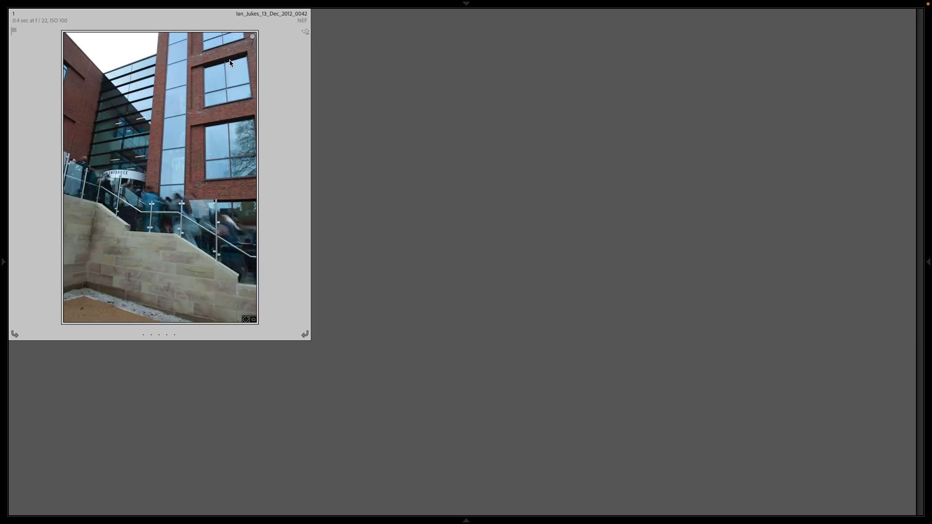
{"action": "key", "text": "slash"}
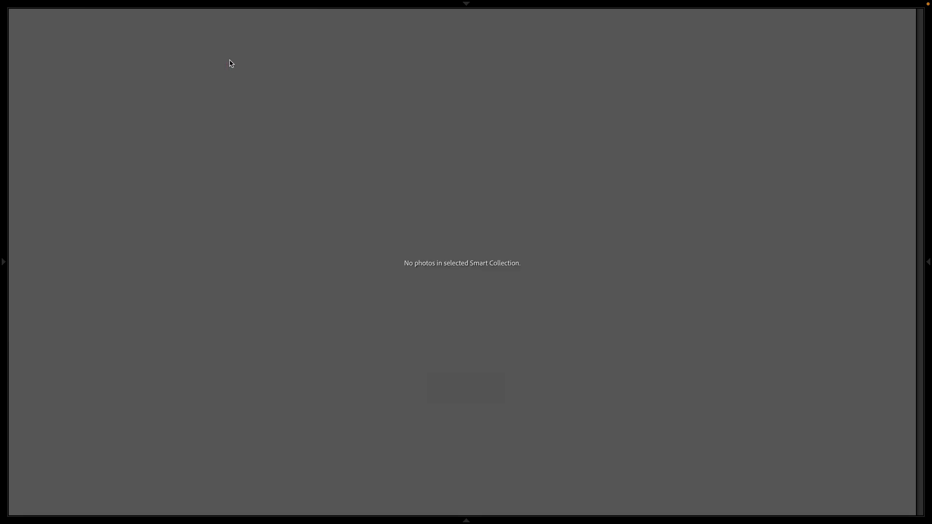
- Show the side panels, open the 2-Rate smart collection and rate its first crowd photo 2 stars
{"action": "key", "text": "Tab"}
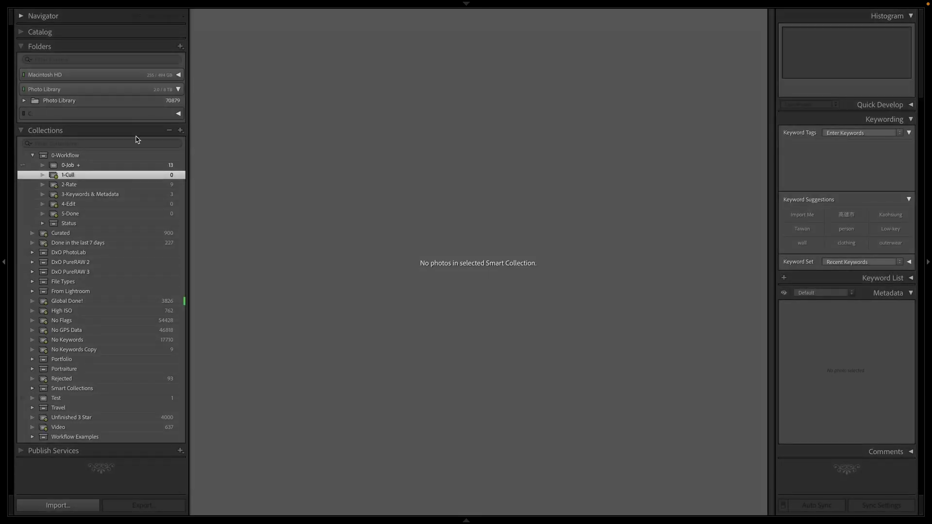
{"action": "left_click", "coordinate": [129, 184]}
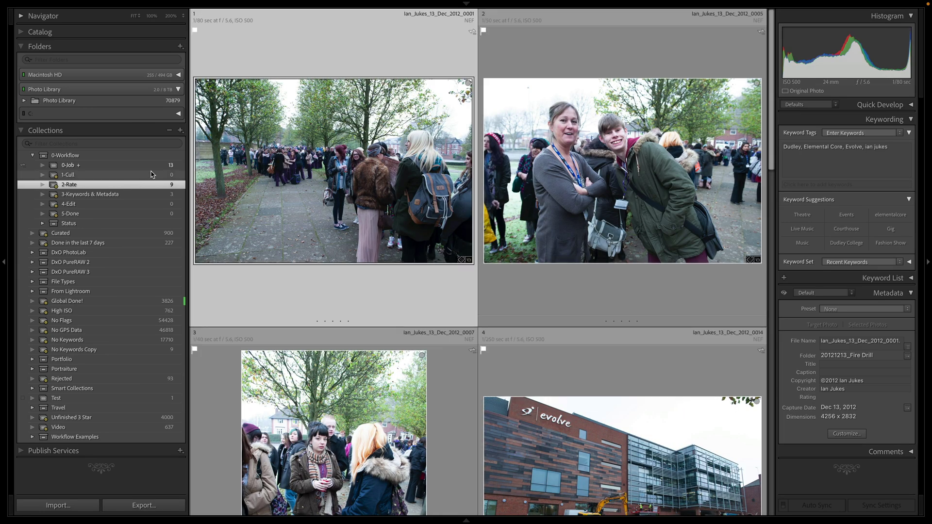
{"action": "key", "text": "4"}
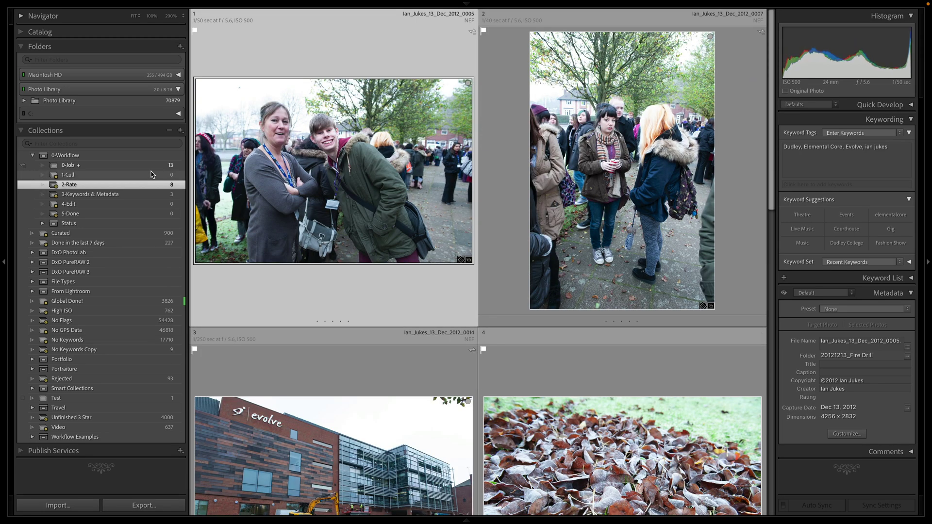
- Rate every remaining photo in the 2-Rate smart collection 3 stars
{"action": "key", "text": "3"}
{"action": "key", "text": "3"}
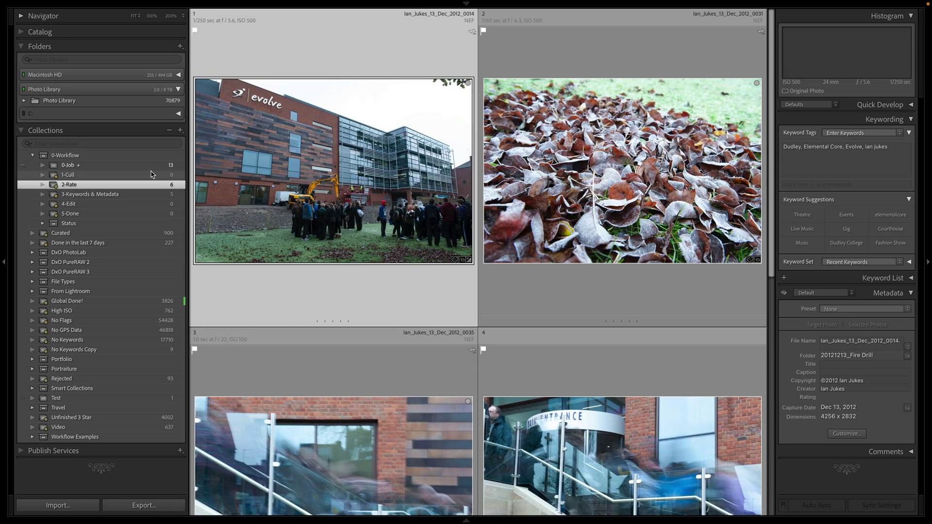
{"action": "key", "text": "3"}
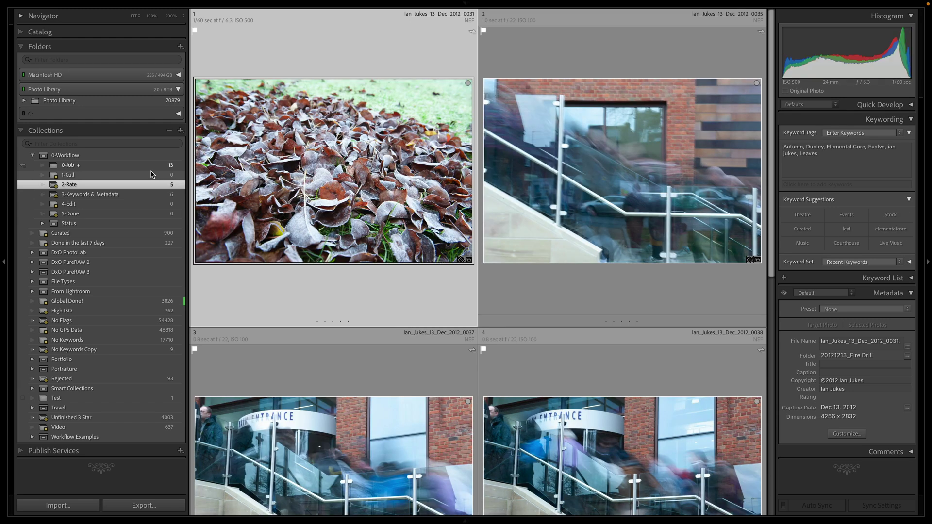
{"action": "key", "text": "3"}
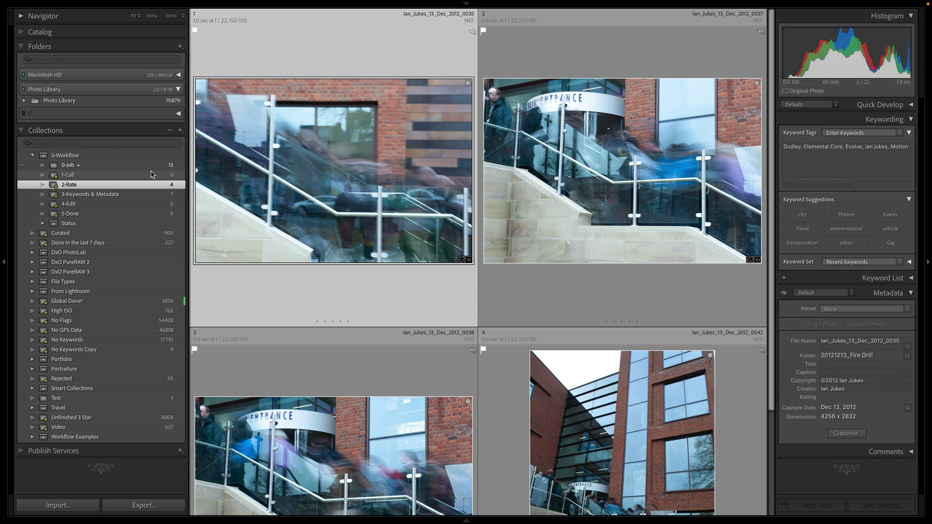
{"action": "key", "text": "3"}
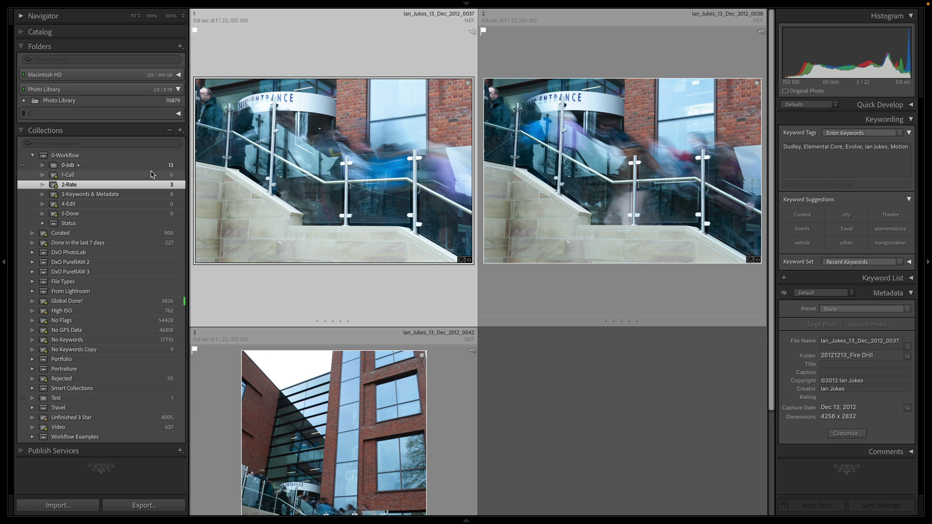
{"action": "key", "text": "3"}
{"action": "key", "text": "3"}
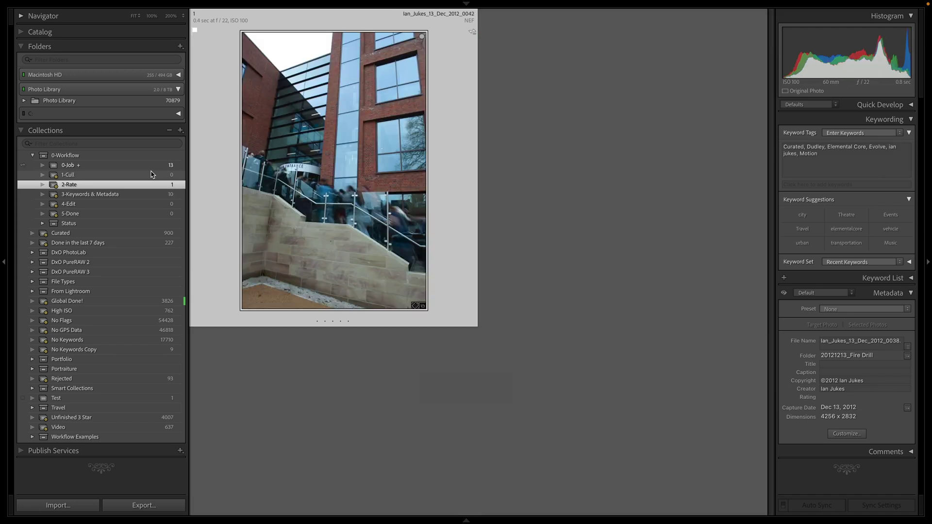
{"action": "key", "text": "3"}
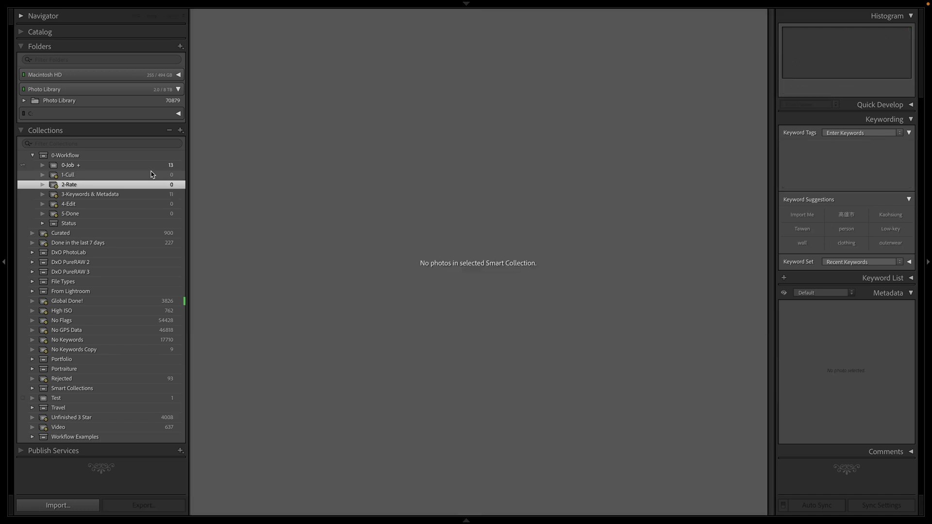
- View 3-Keywords & Metadata, expand the Status collection set and select all photos in its No Gps smart collection
{"action": "left_click", "coordinate": [146, 194]}
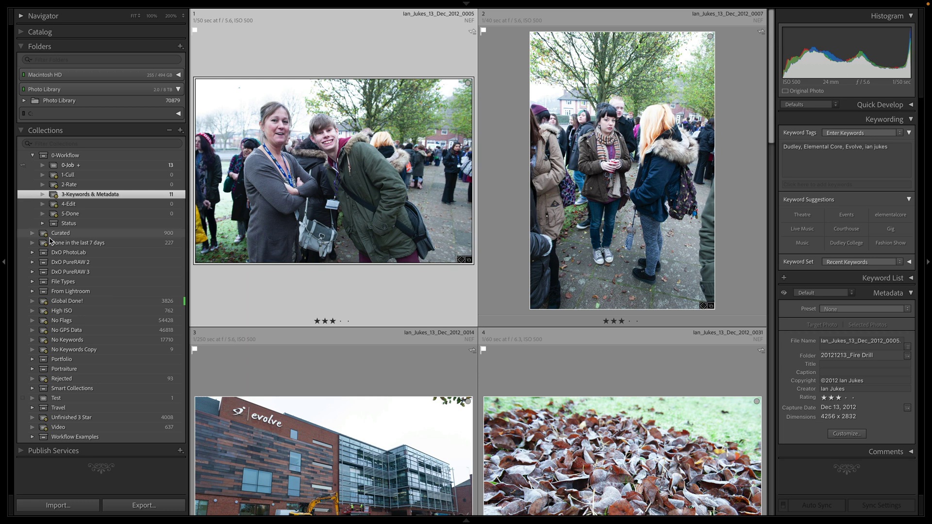
{"action": "left_click", "coordinate": [42, 224]}
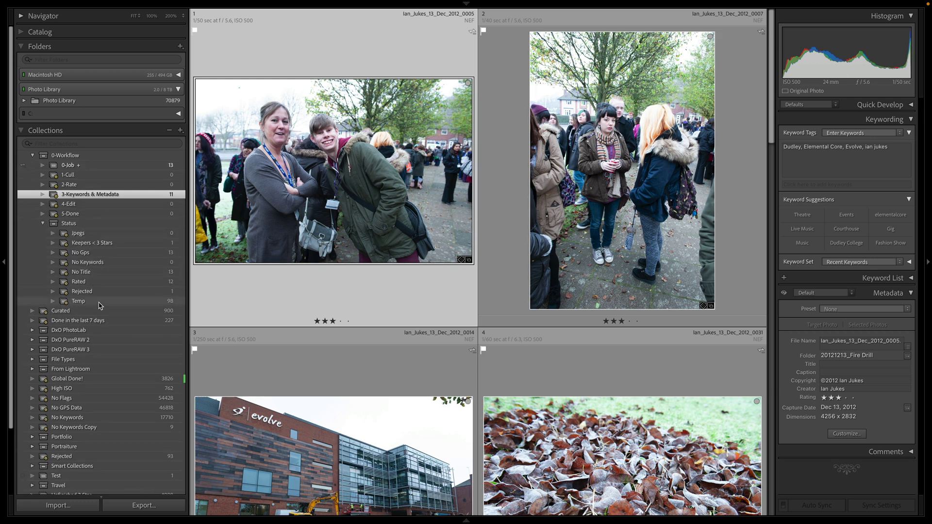
{"action": "left_click", "coordinate": [149, 254]}
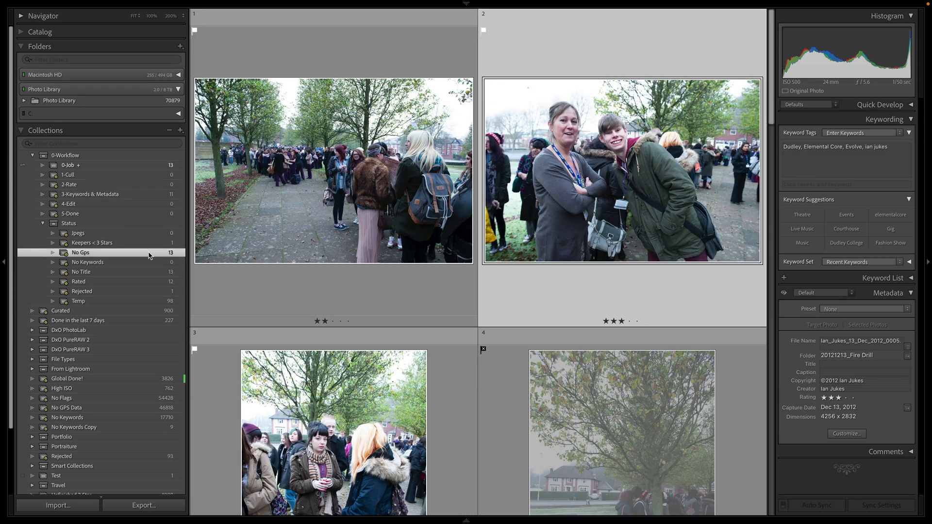
{"action": "key", "text": "super+a"}
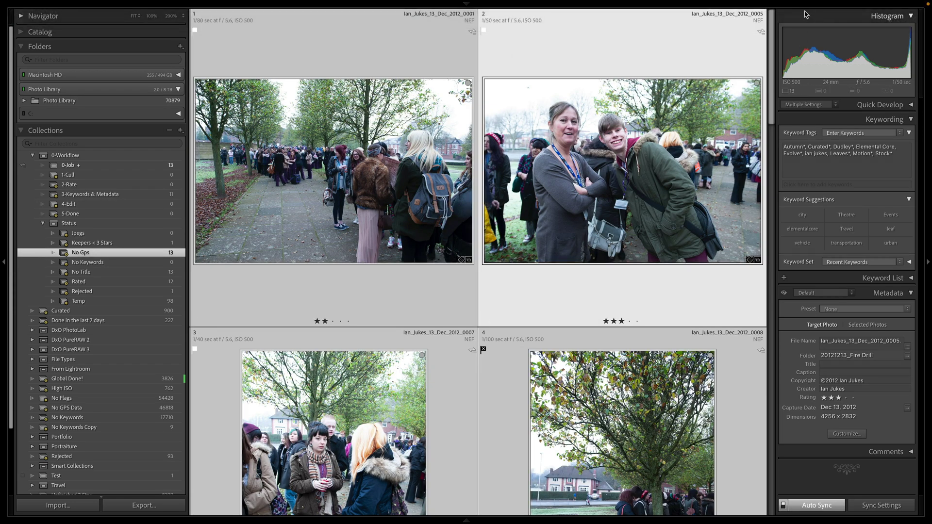
- Switch to the Map module and search the map for "dudley college"
{"action": "mouse_move", "coordinate": [805, 6]}
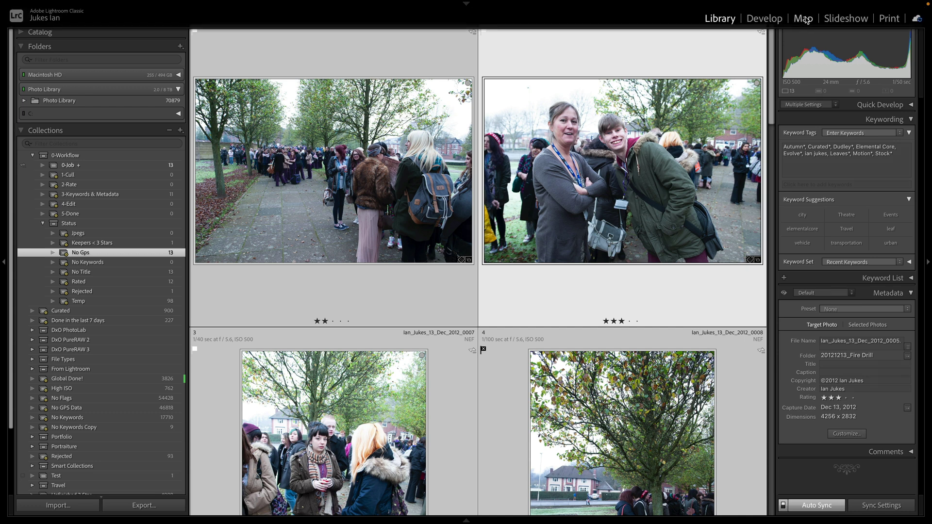
{"action": "left_click", "coordinate": [804, 18]}
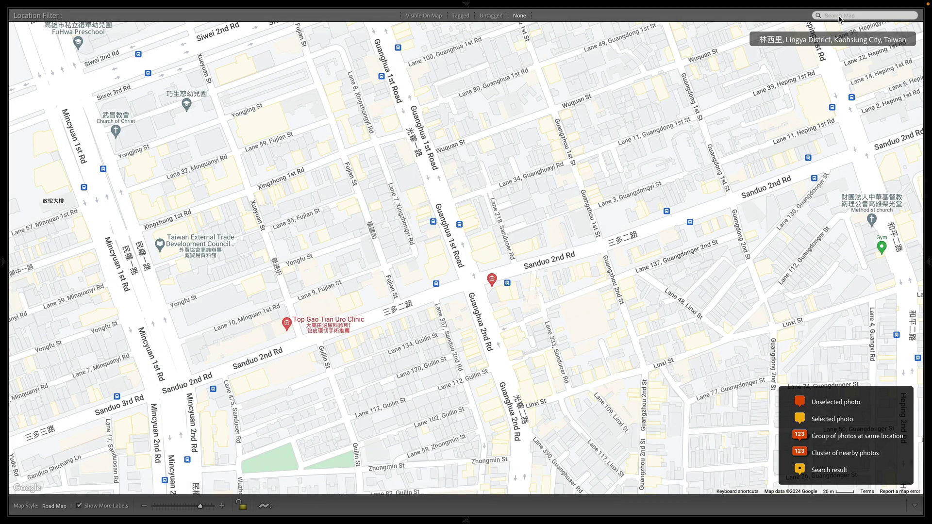
{"action": "left_click", "coordinate": [839, 16]}
{"action": "type", "text": "du"}
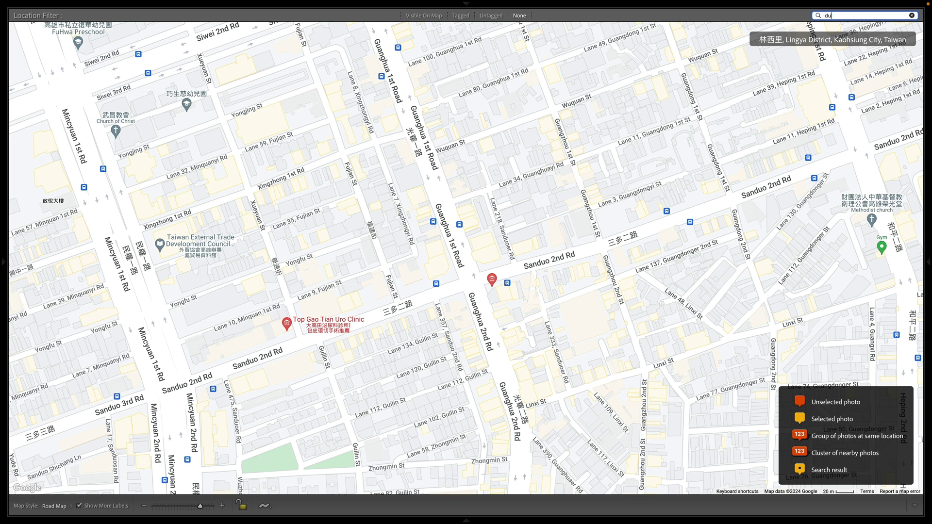
{"action": "type", "text": "dley college"}
{"action": "key", "text": "Return"}
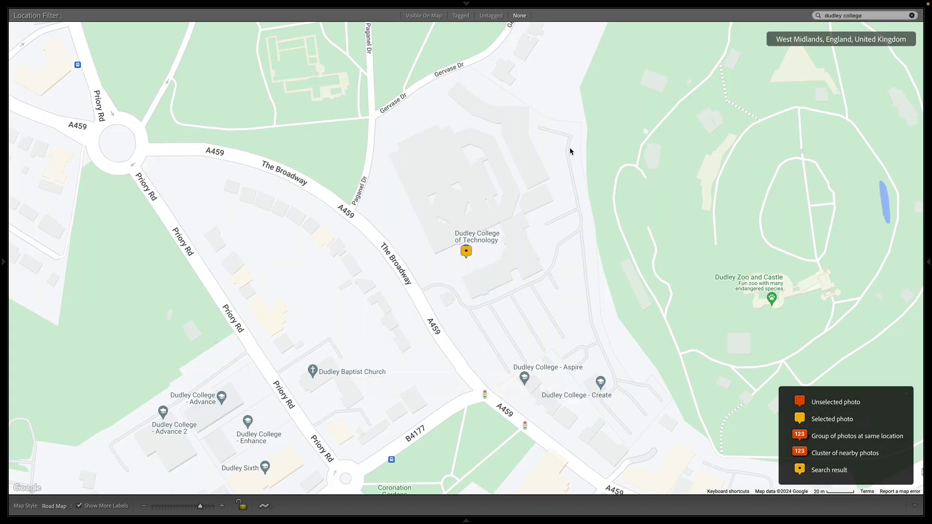
- Show the filmstrip and geotag all the selected photos by placing them on the map at Dudley College - Evolve
{"action": "scroll", "coordinate": [506, 179], "scroll_direction": "down", "scroll_amount": 2}
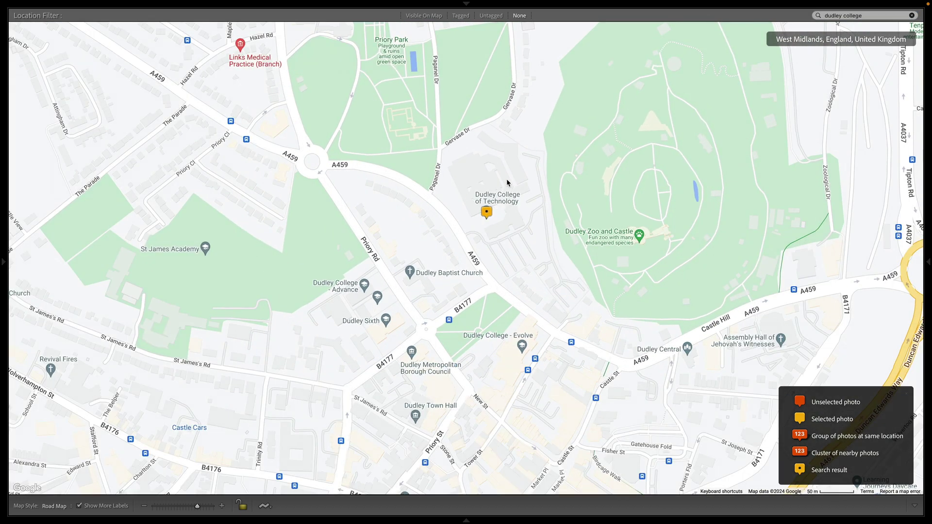
{"action": "left_click_drag", "start_coordinate": [551, 202], "coordinate": [435, 213]}
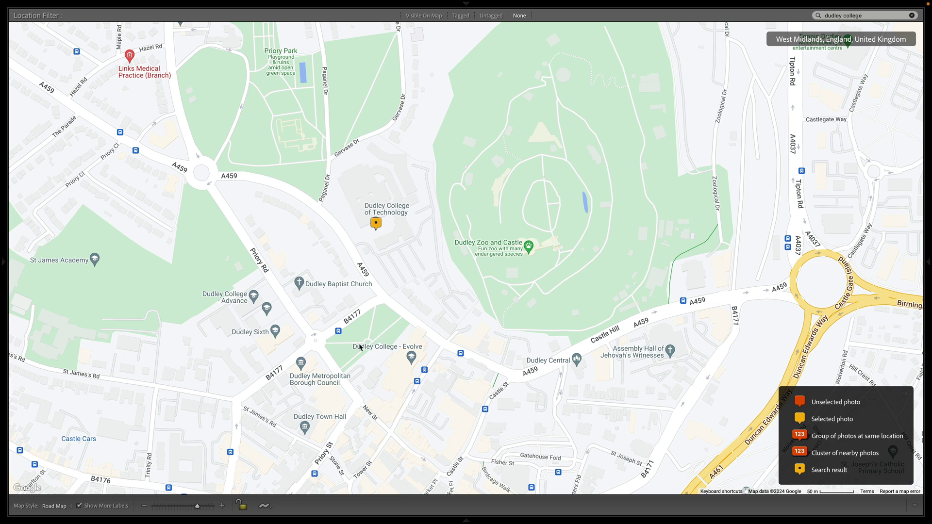
{"action": "key", "text": "F6"}
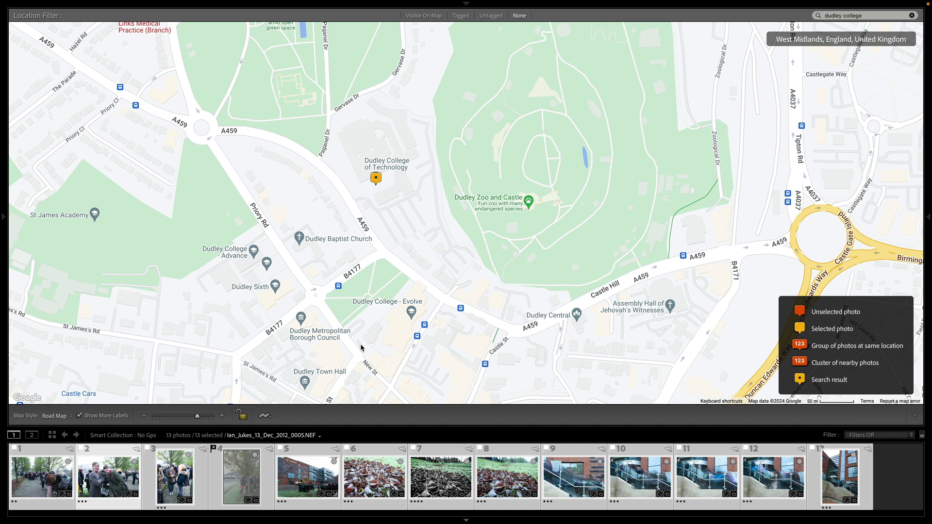
{"action": "mouse_move", "coordinate": [372, 478]}
{"action": "left_mouse_down"}
{"action": "mouse_move", "coordinate": [430, 270]}
{"action": "mouse_move", "coordinate": [405, 314]}
{"action": "left_mouse_up"}
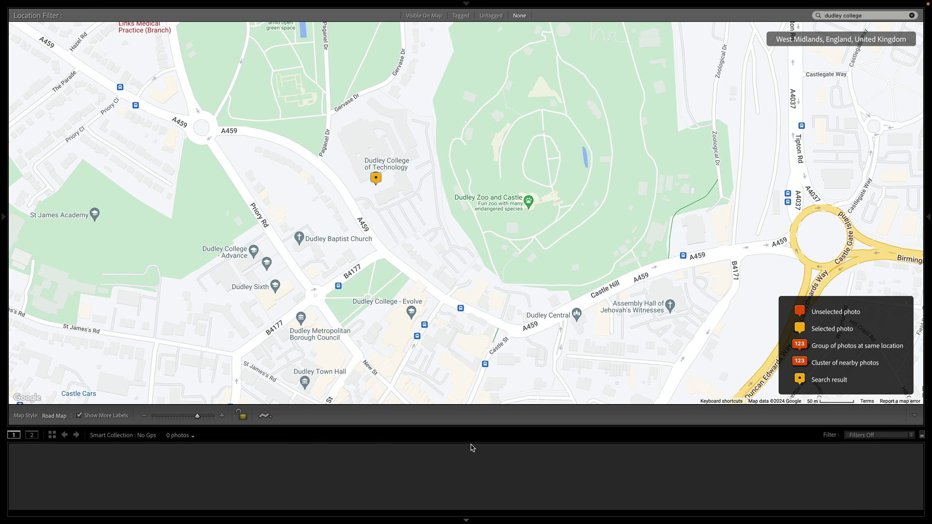
- Return to the Library grid, select the first eight photos in the No Title collection and set their title to "Fire Drill"
{"action": "key", "text": "g"}
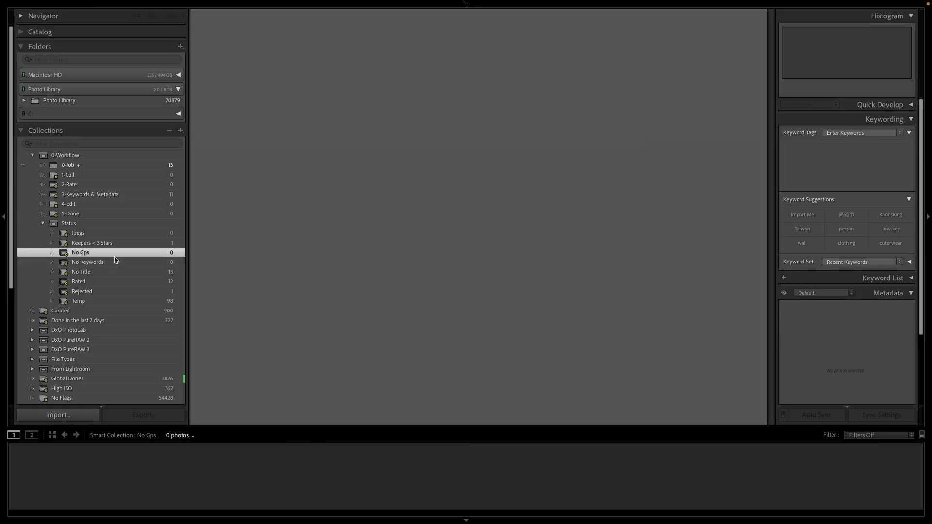
{"action": "left_click", "coordinate": [115, 272]}
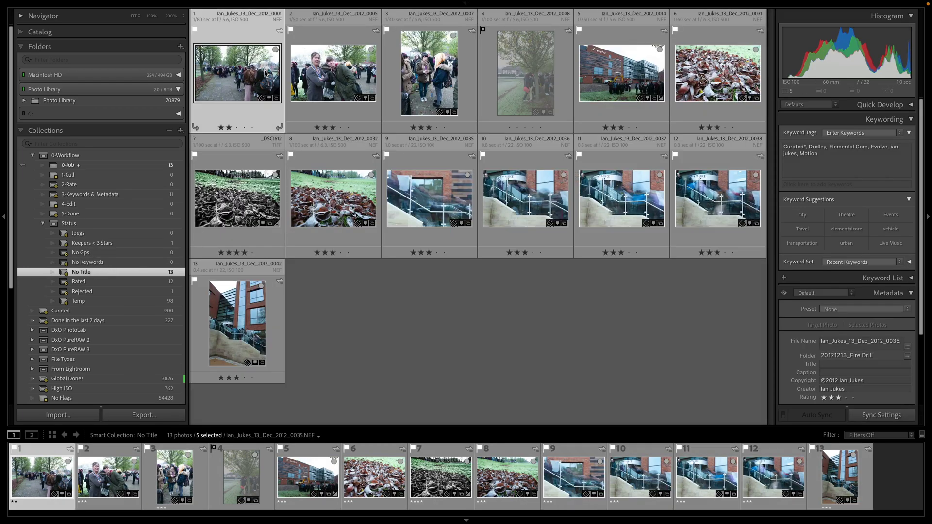
{"action": "left_click", "coordinate": [334, 198], "text": "shift"}
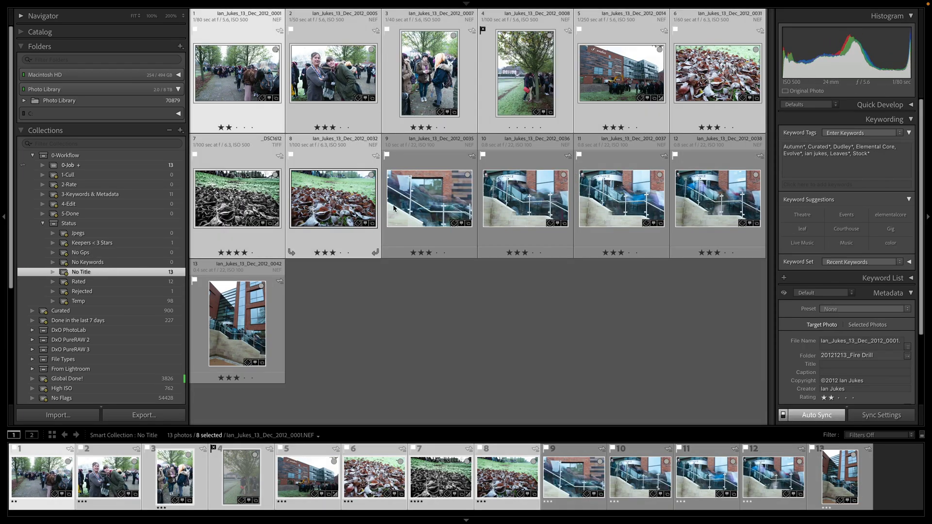
{"action": "left_click", "coordinate": [823, 365]}
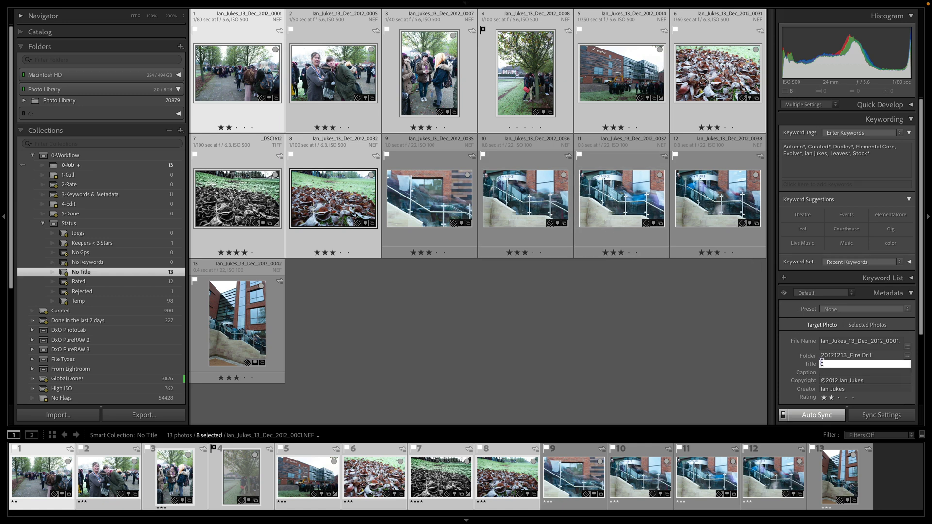
{"action": "type", "text": "Fire Drill"}
{"action": "key", "text": "Return"}
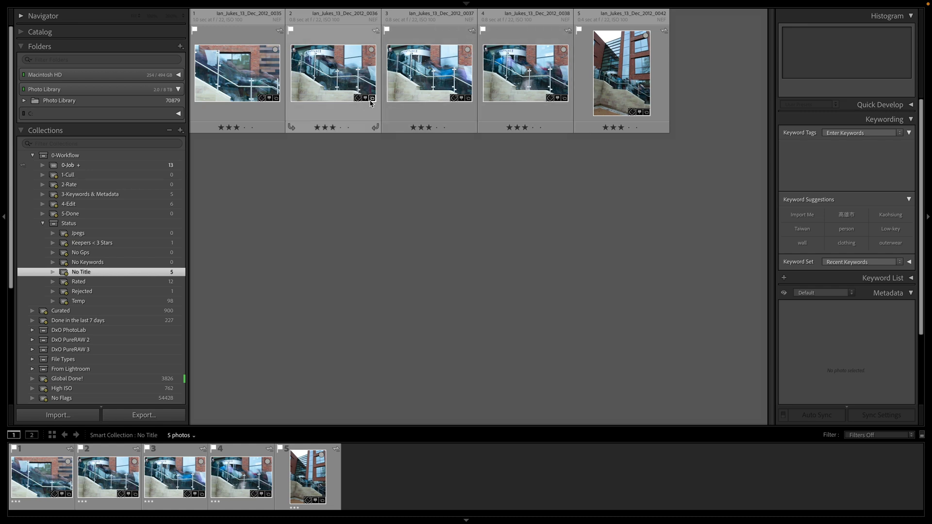
- Select all five remaining photos in the No Title collection and set their title to "Titarenko"
{"action": "left_click", "coordinate": [636, 83]}
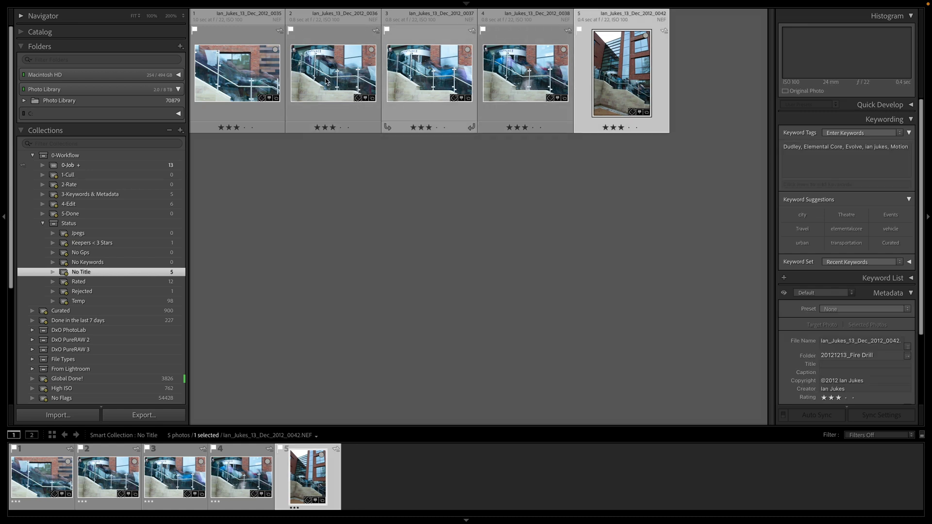
{"action": "key", "text": "super+a"}
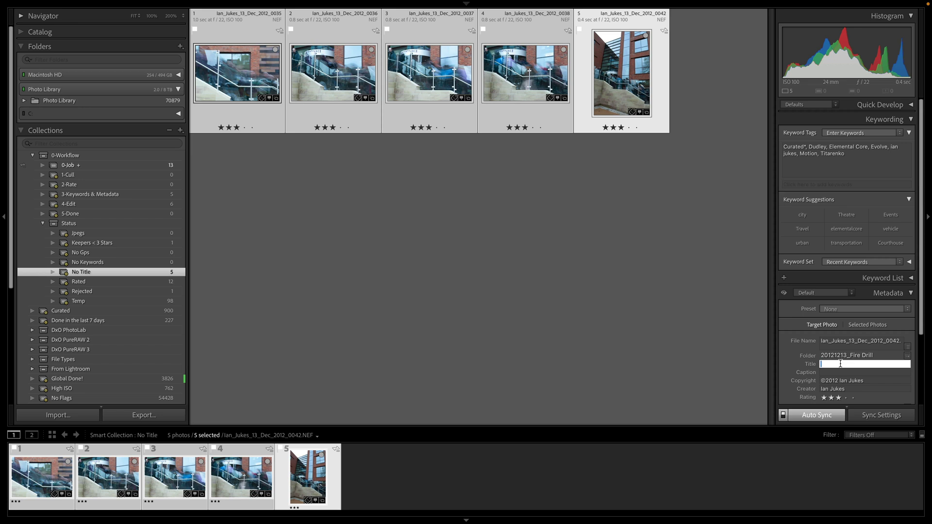
{"action": "type", "text": "Titarenko"}
{"action": "key", "text": "Return"}
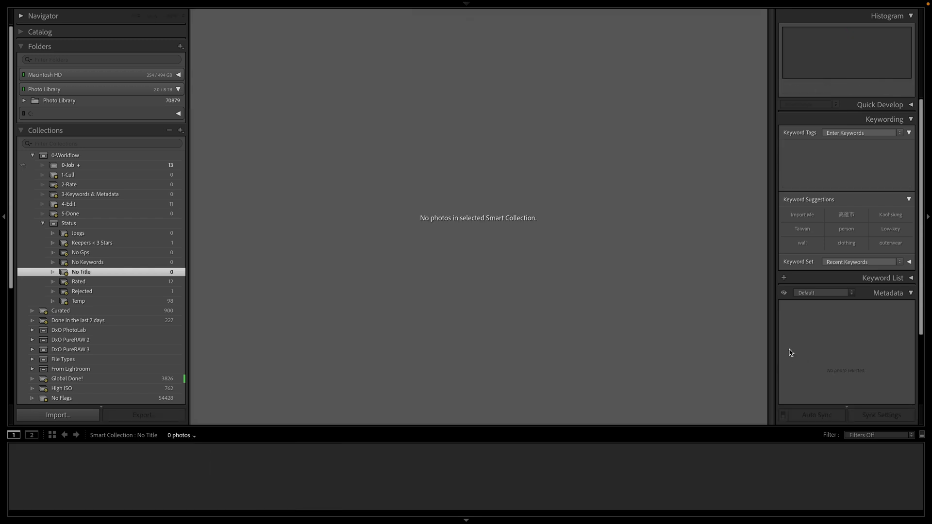
- Check the Rated smart collection, then remove the reject flag from the photo in the Rejected collection
{"action": "left_click", "coordinate": [148, 284]}
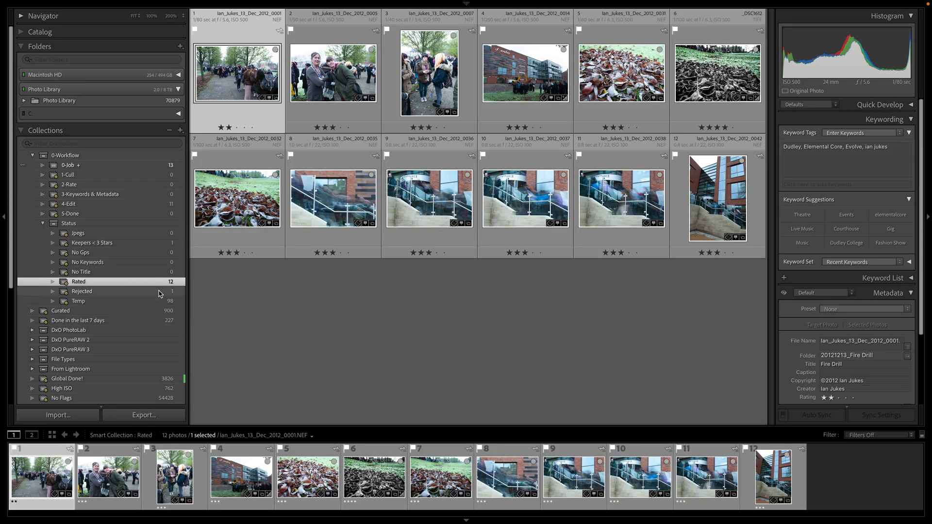
{"action": "left_click", "coordinate": [161, 293]}
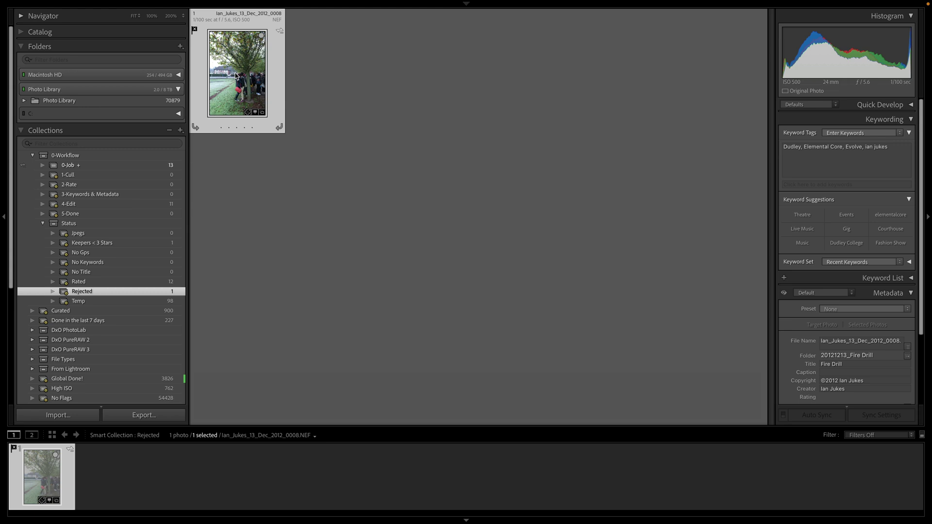
{"action": "key", "text": "u"}
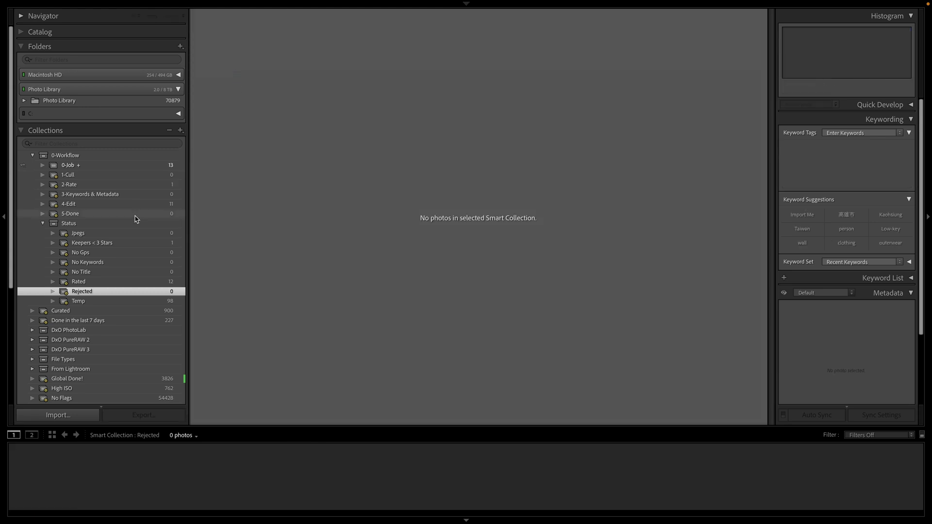
- Open the first photo of the 4-Edit smart collection in the Develop module
{"action": "left_click", "coordinate": [103, 206]}
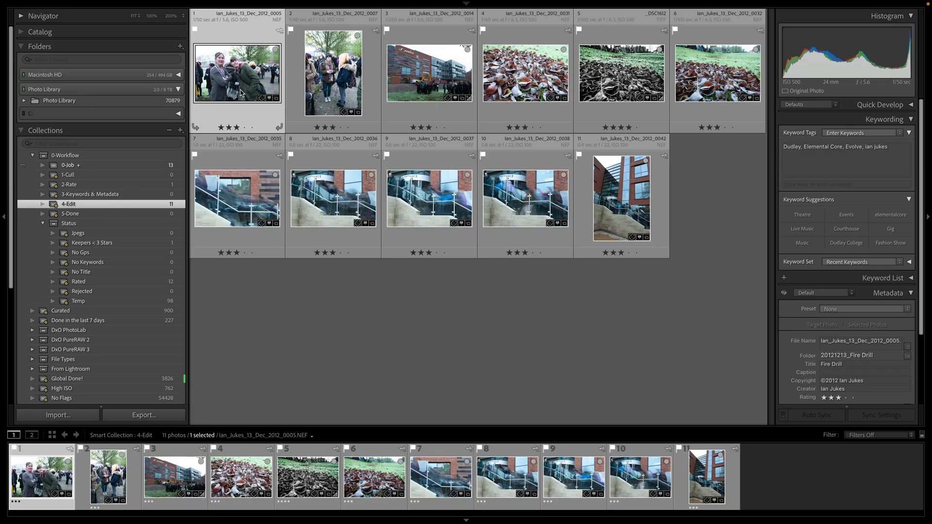
{"action": "double_click", "coordinate": [248, 69]}
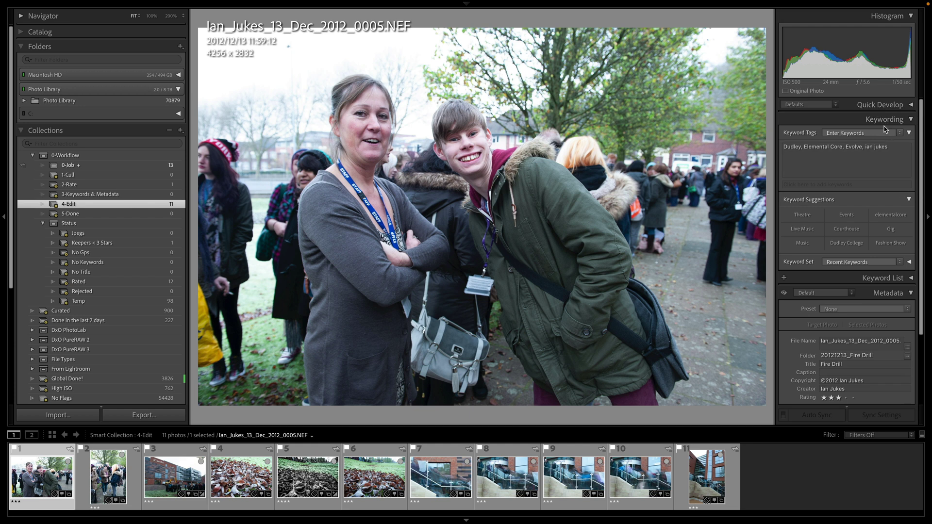
{"action": "key", "text": "d"}
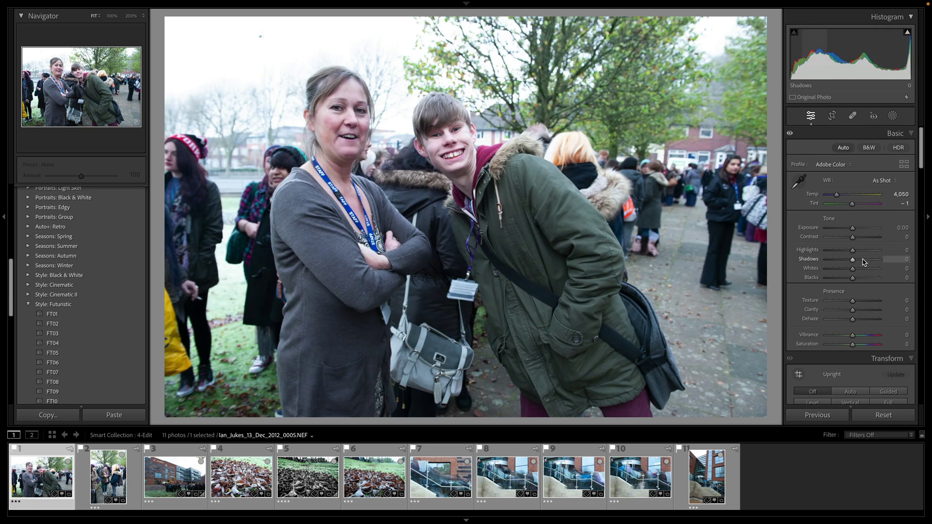
- Auto-adjust the portrait of the two people and give it the green colour label to move it out of 4-Edit
{"action": "scroll", "coordinate": [866, 292], "scroll_direction": "down", "scroll_amount": 10}
{"action": "scroll", "coordinate": [866, 291], "scroll_direction": "up", "scroll_amount": 5}
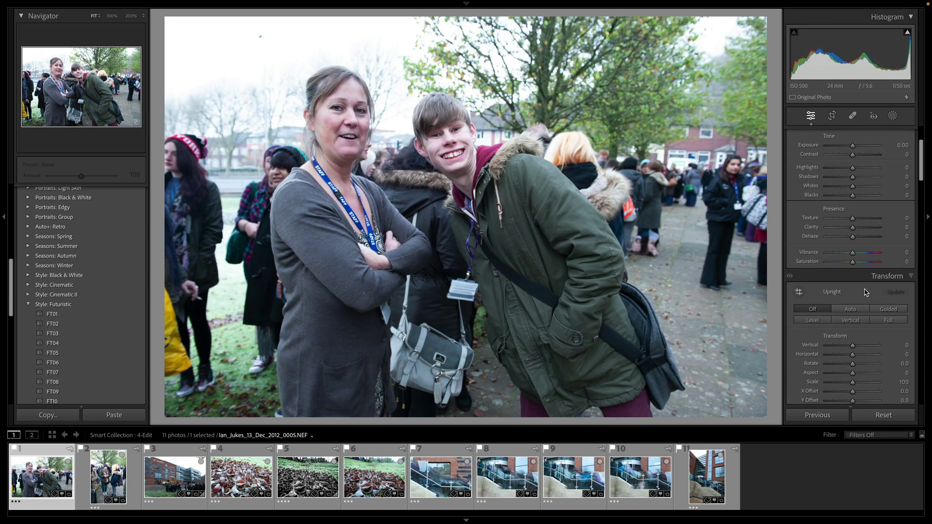
{"action": "scroll", "coordinate": [865, 292], "scroll_direction": "down", "scroll_amount": 5}
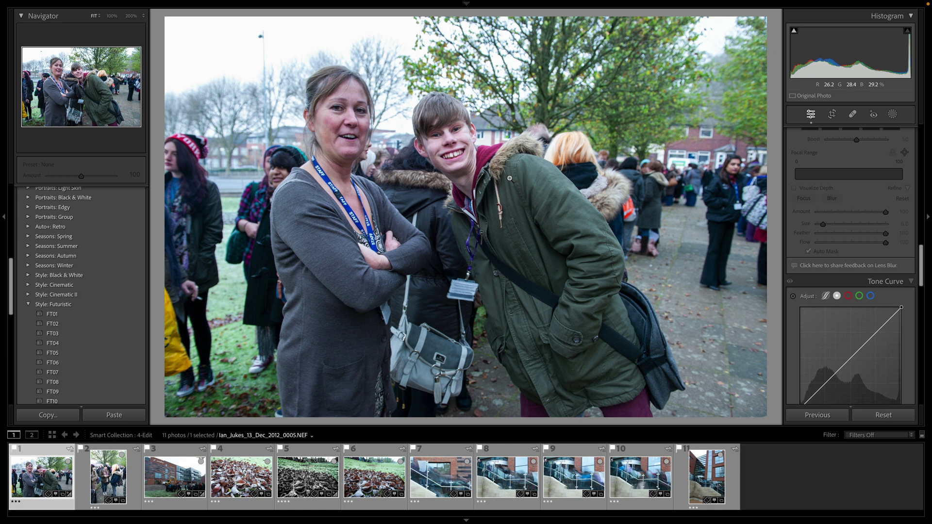
{"action": "key", "text": "8"}
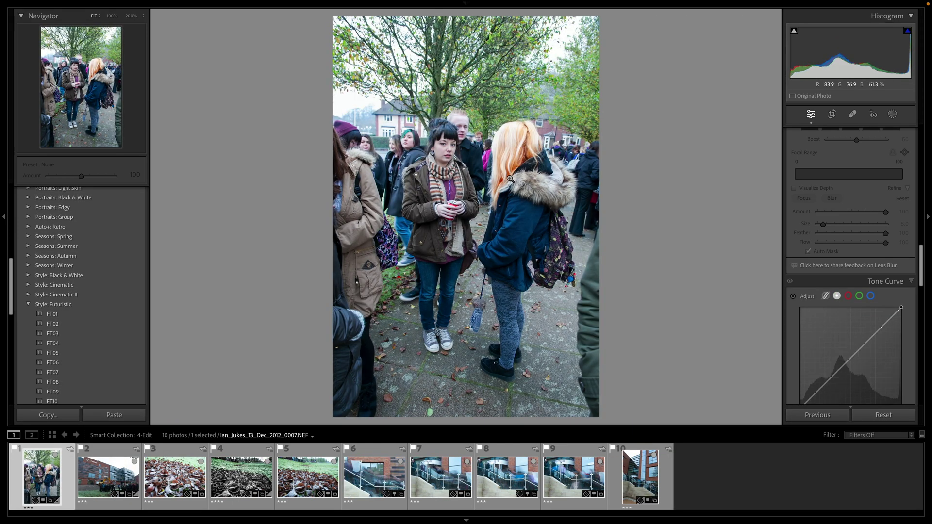
- Auto-adjust the two women, Evolve building and close-up leaves photos, giving each one the green colour label
{"action": "key", "text": "8"}
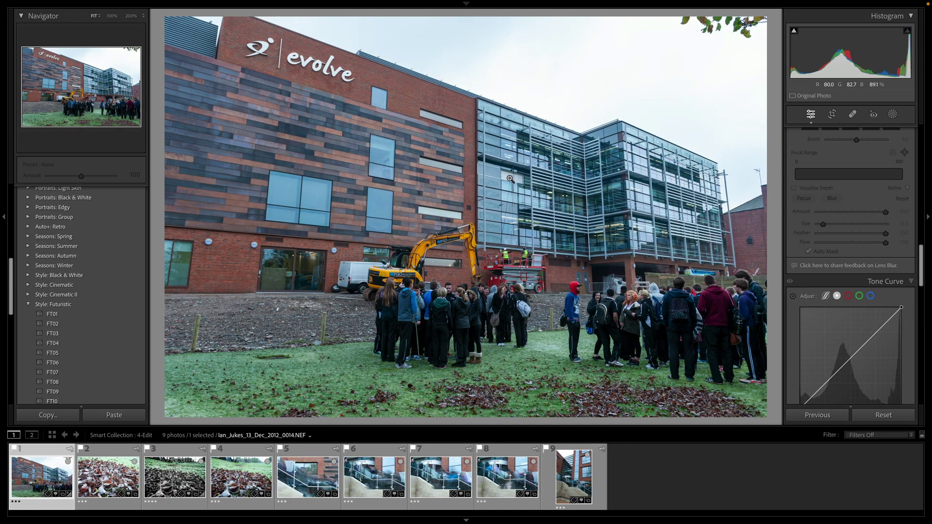
{"action": "key", "text": "8"}
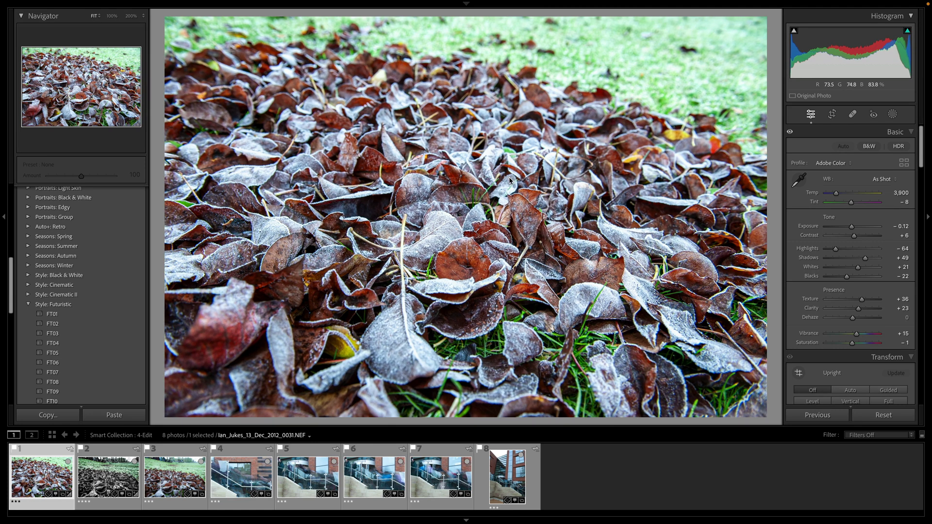
{"action": "key", "text": "8"}
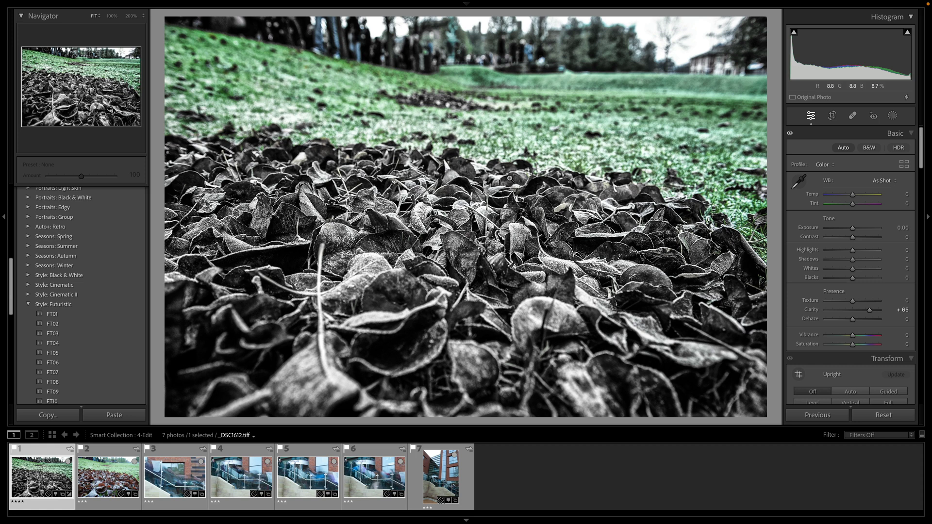
- Apply Auto tone to the desaturated leaves TIFF and the colour leaves photo after it, labelling each one green
{"action": "key", "text": "ctrl+u"}
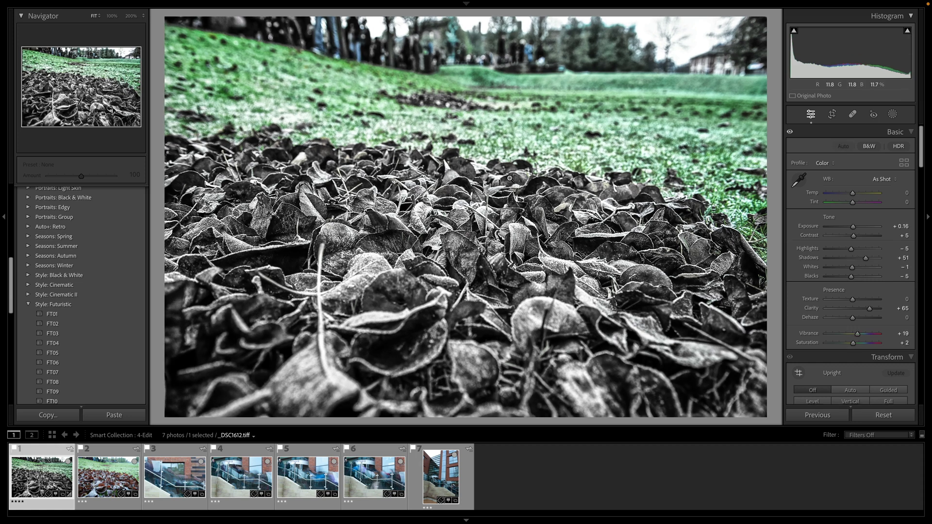
{"action": "key", "text": "8"}
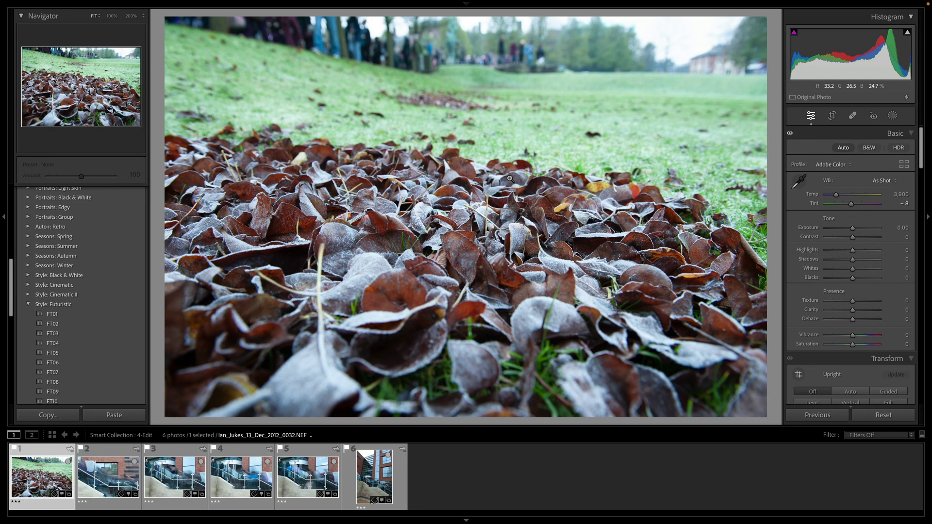
{"action": "key", "text": "ctrl+u"}
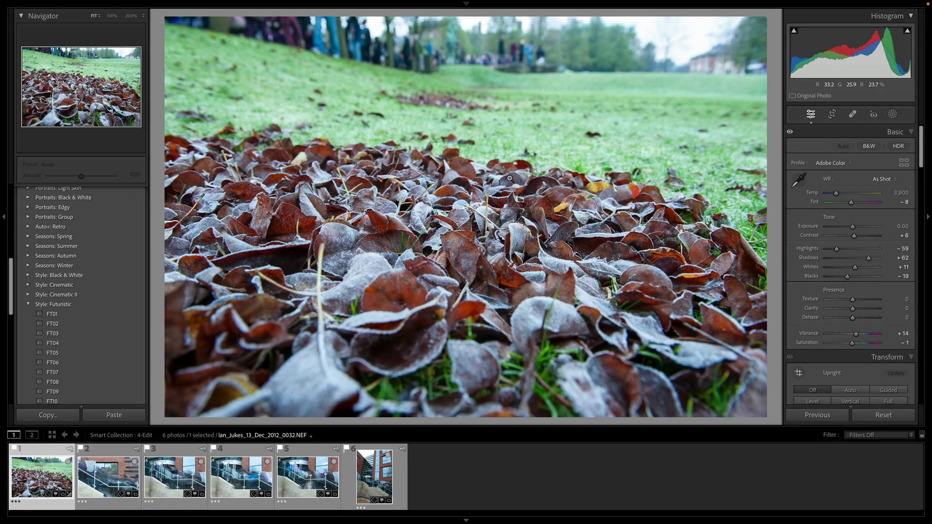
{"action": "key", "text": "8"}
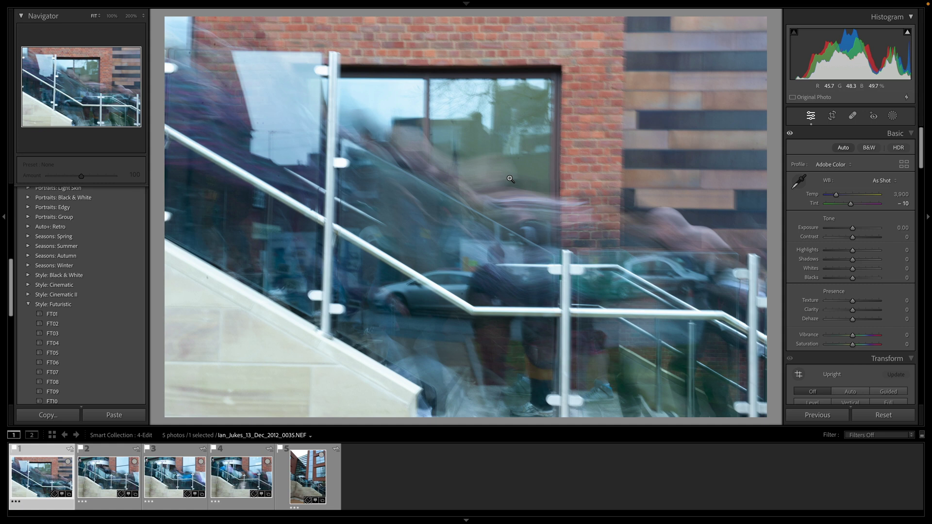
- Look through the next two blurred staircase photos, return to the first and auto-adjust it with Texture +26 and Clarity +36
{"action": "key", "text": "Right"}
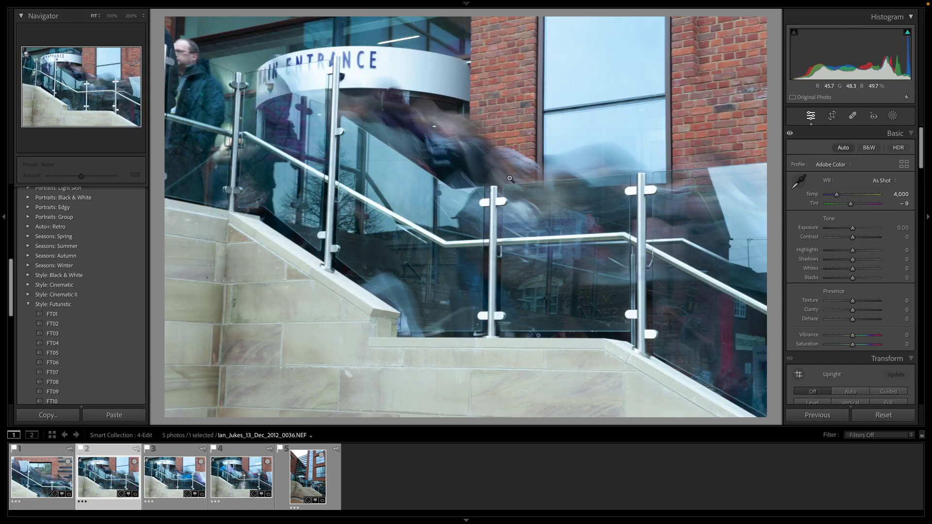
{"action": "key", "text": "Right"}
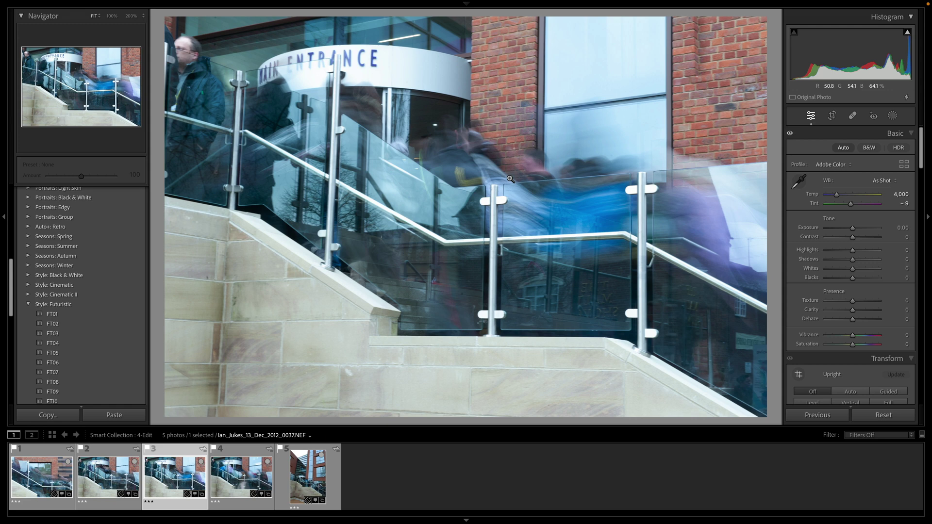
{"action": "key", "text": "Left"}
{"action": "key", "text": "Left"}
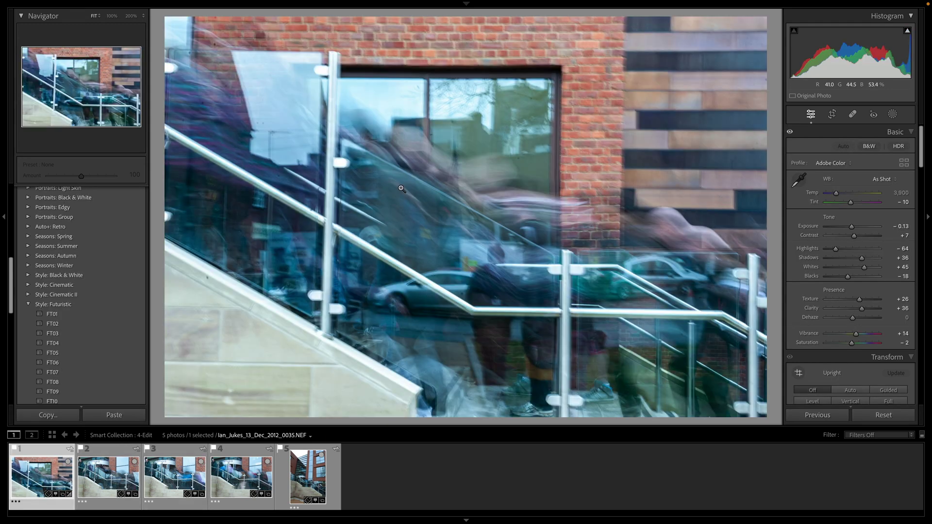
- Send the first staircase photo to DxO FilmPack 6 as a 16-bit ProPhoto RGB TIFF copy with Lightroom adjustments
{"action": "right_click", "coordinate": [455, 174]}
{"action": "mouse_move", "coordinate": [508, 261]}
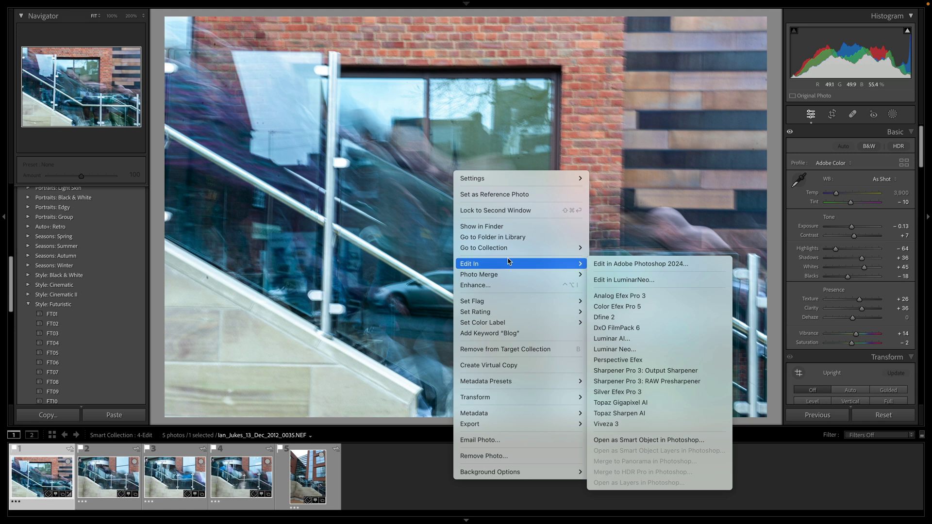
{"action": "left_click", "coordinate": [617, 328]}
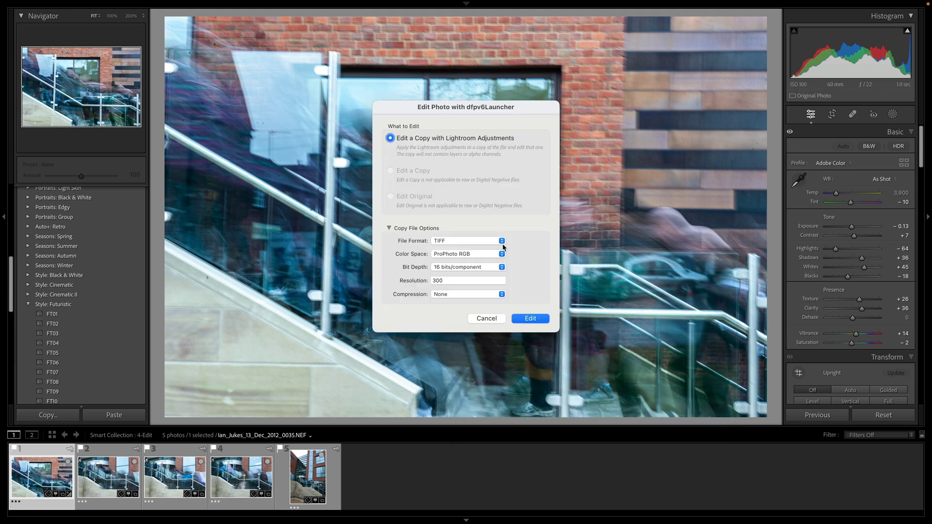
{"action": "left_click", "coordinate": [528, 317]}
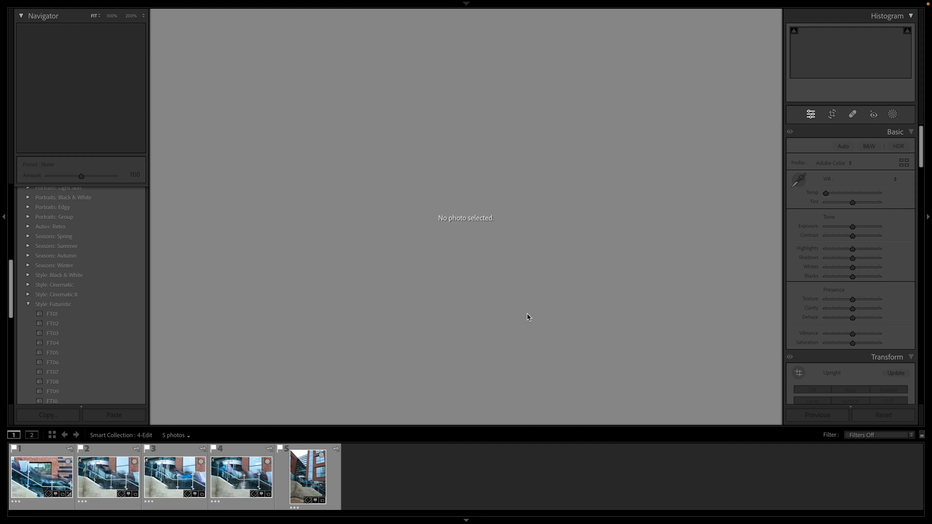
- Switch to DxO FilmPack 6, postpone the offered update and enlarge the window to fill the screen
{"action": "key", "text": "super+Tab"}
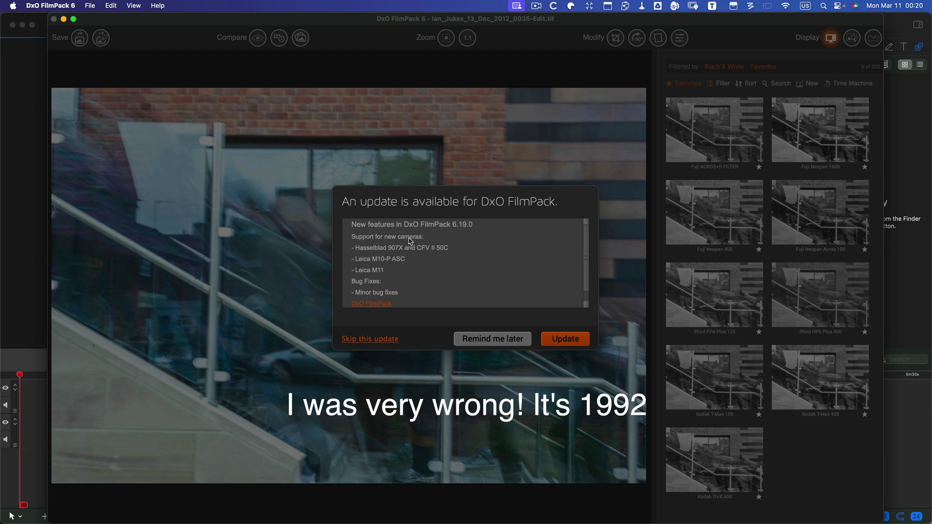
{"action": "scroll", "coordinate": [408, 260], "scroll_direction": "down", "scroll_amount": 1}
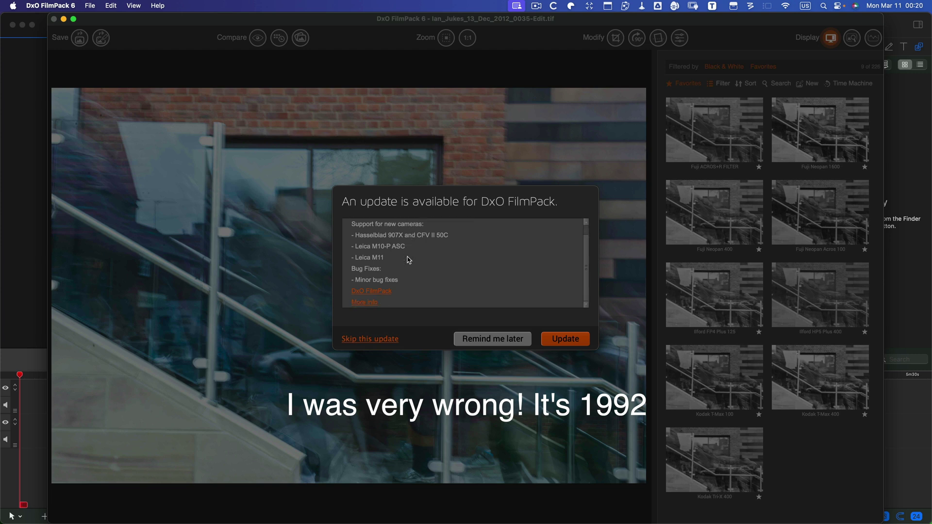
{"action": "scroll", "coordinate": [408, 259], "scroll_direction": "up", "scroll_amount": 1}
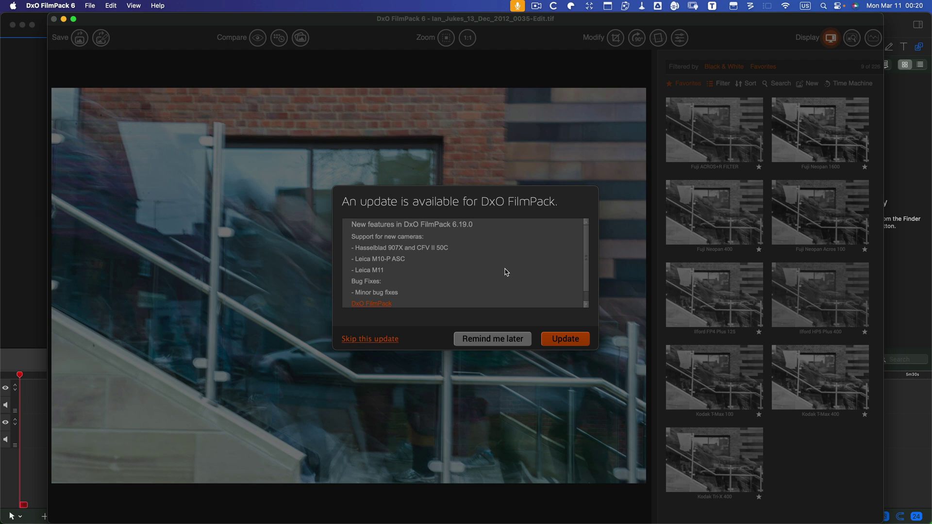
{"action": "left_click", "coordinate": [493, 338]}
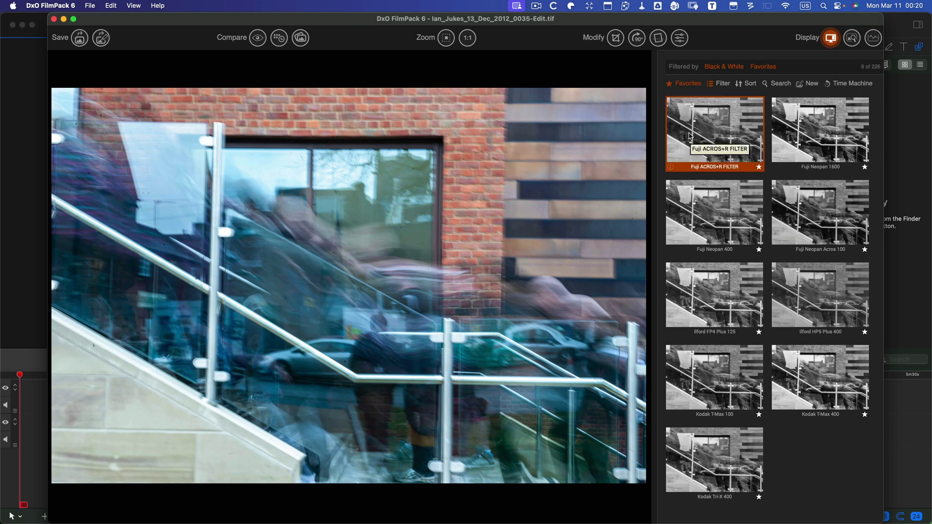
{"action": "left_click", "coordinate": [75, 20]}
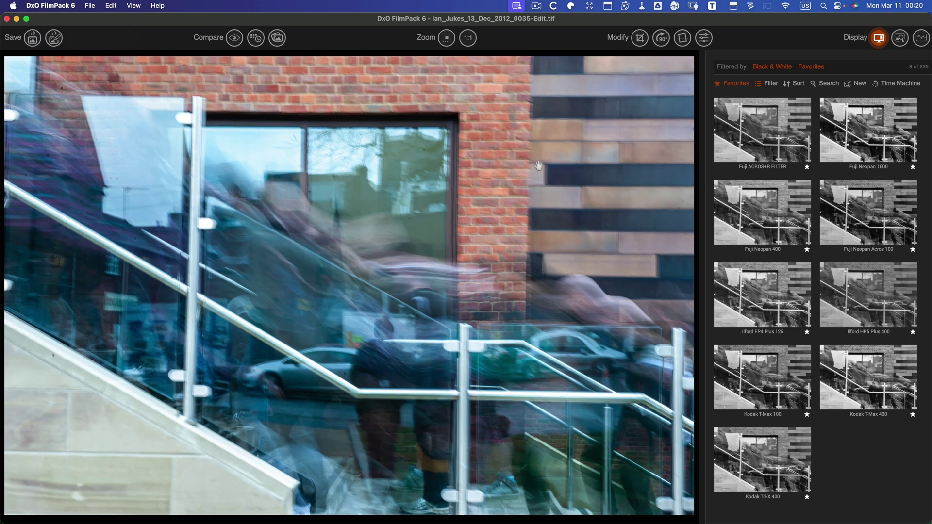
- Show the Time Machine films of the 1970's and look through their renderings of the staircase photo
{"action": "left_click", "coordinate": [886, 86]}
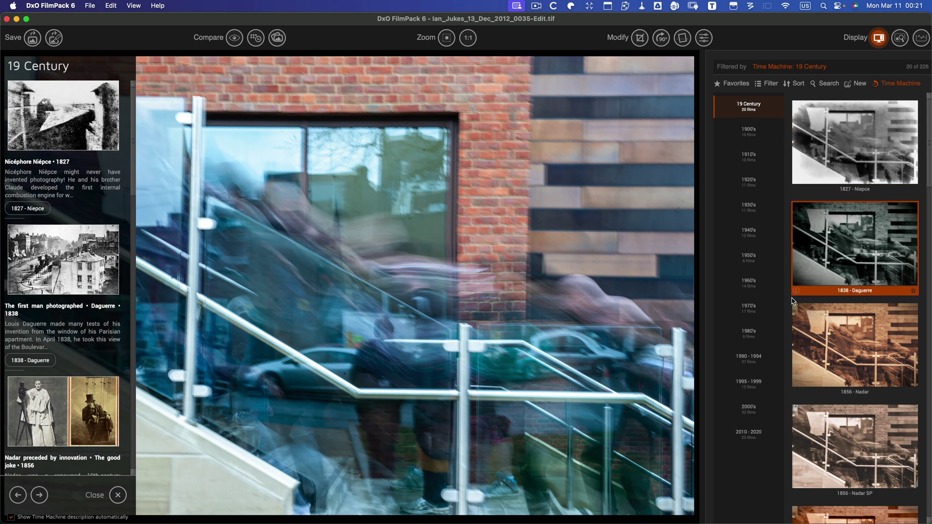
{"action": "left_click", "coordinate": [752, 309]}
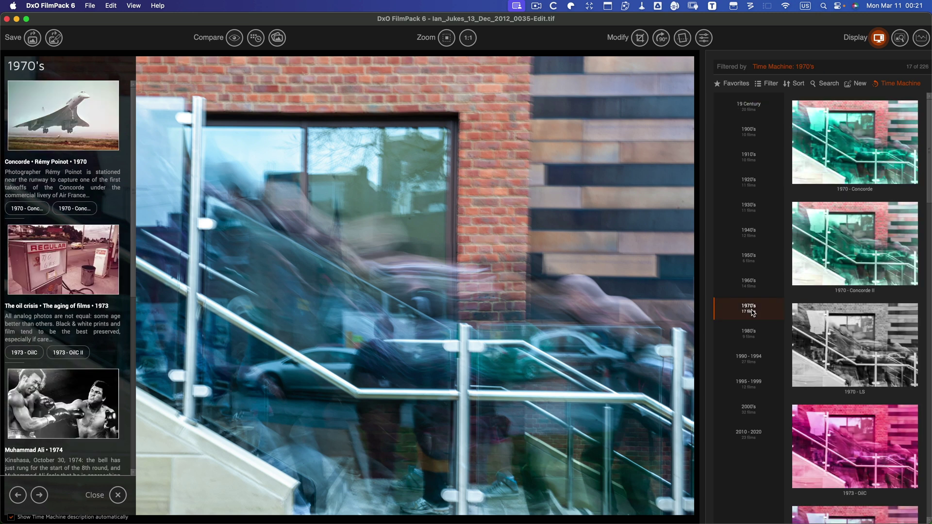
{"action": "scroll", "coordinate": [809, 333], "scroll_direction": "down", "scroll_amount": 10}
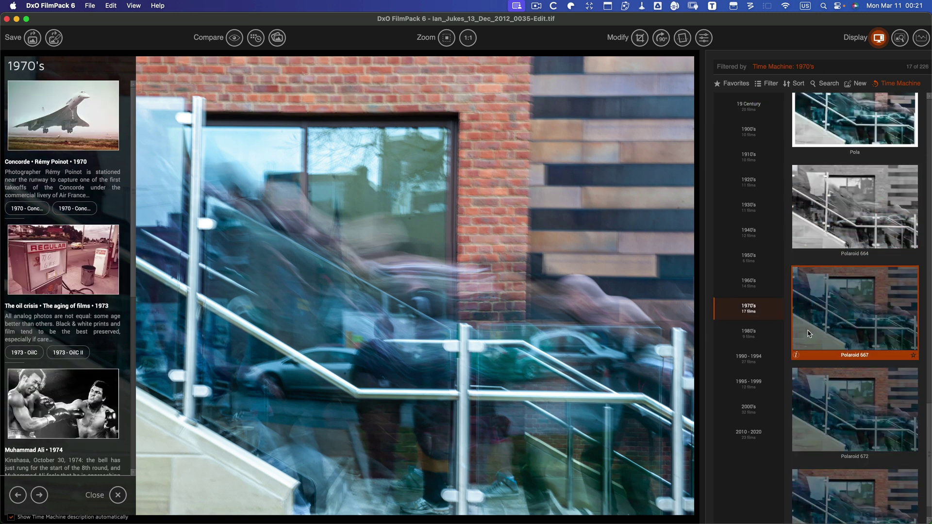
{"action": "scroll", "coordinate": [809, 334], "scroll_direction": "down", "scroll_amount": 1}
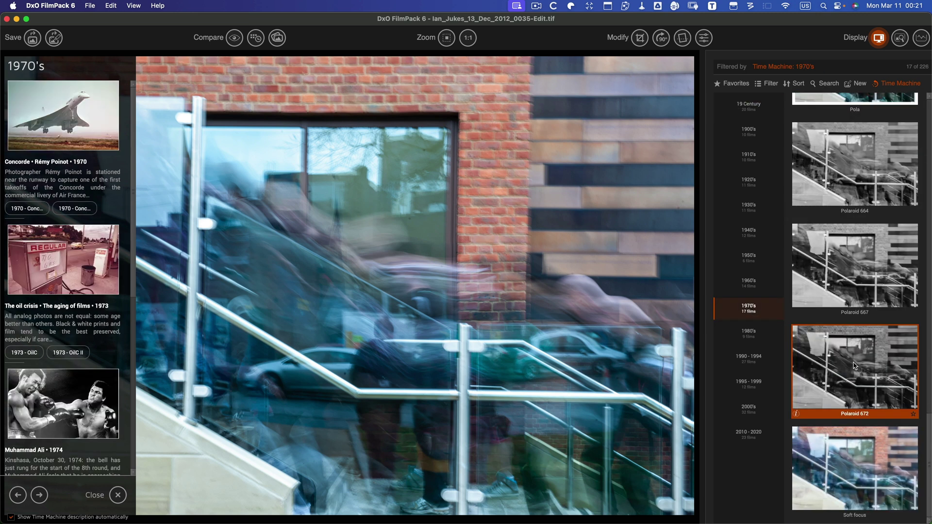
{"action": "scroll", "coordinate": [855, 366], "scroll_direction": "up", "scroll_amount": 10}
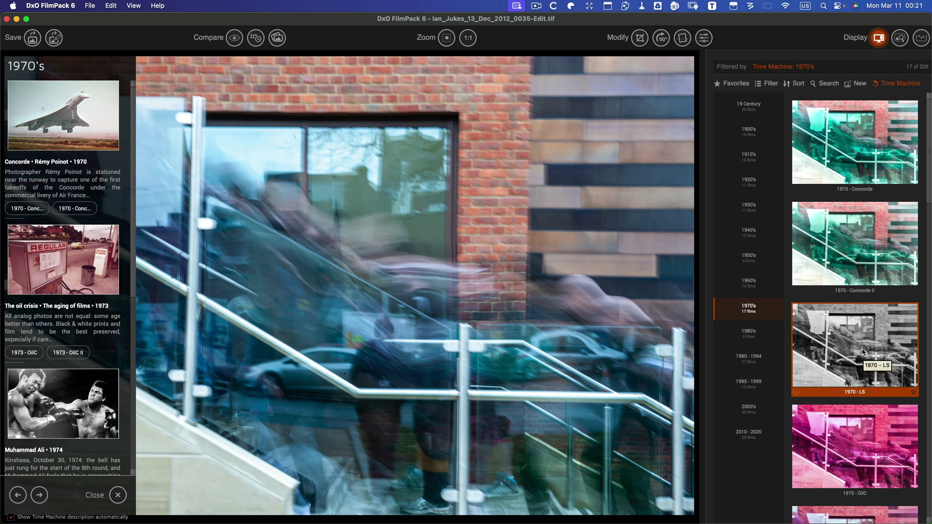
- Try the 1970 - LS and Polaroid 672 looks on the staircase photo and compare them with the other 1970's films
{"action": "left_click", "coordinate": [863, 351]}
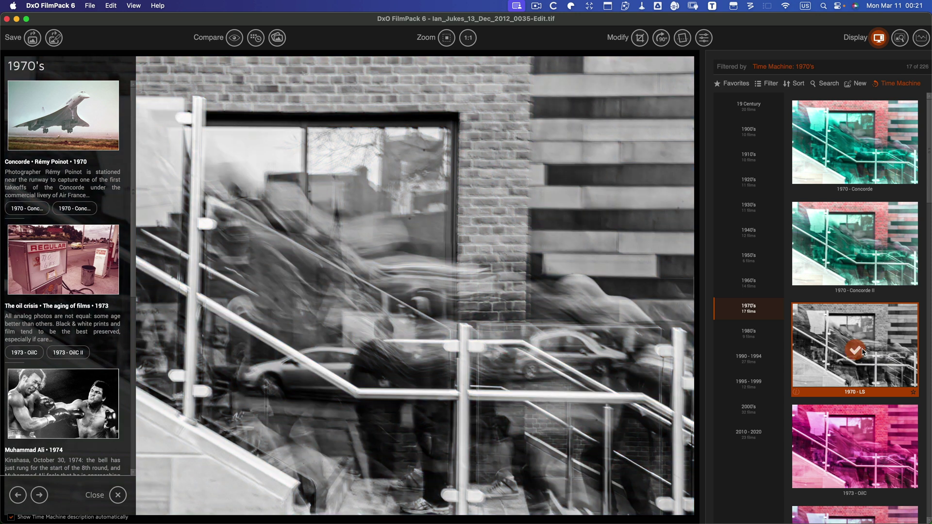
{"action": "scroll", "coordinate": [862, 352], "scroll_direction": "down", "scroll_amount": 10}
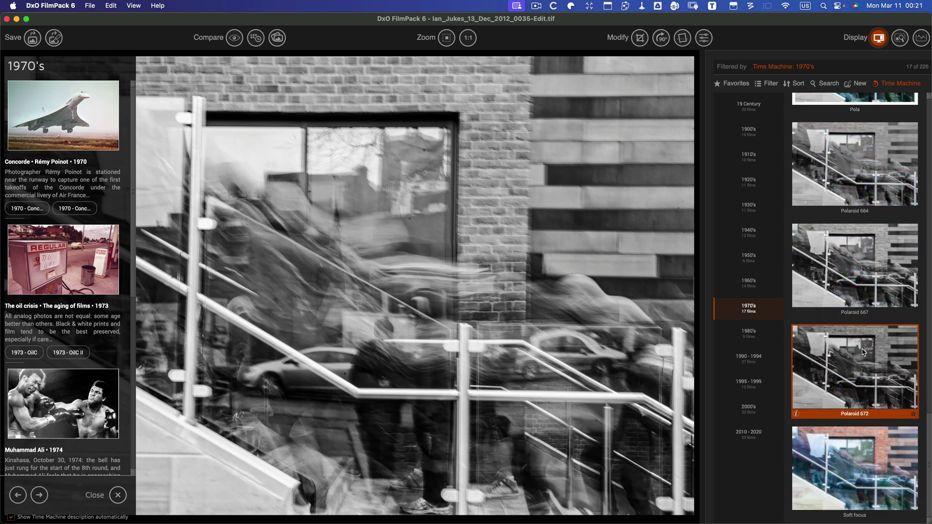
{"action": "left_click", "coordinate": [863, 351]}
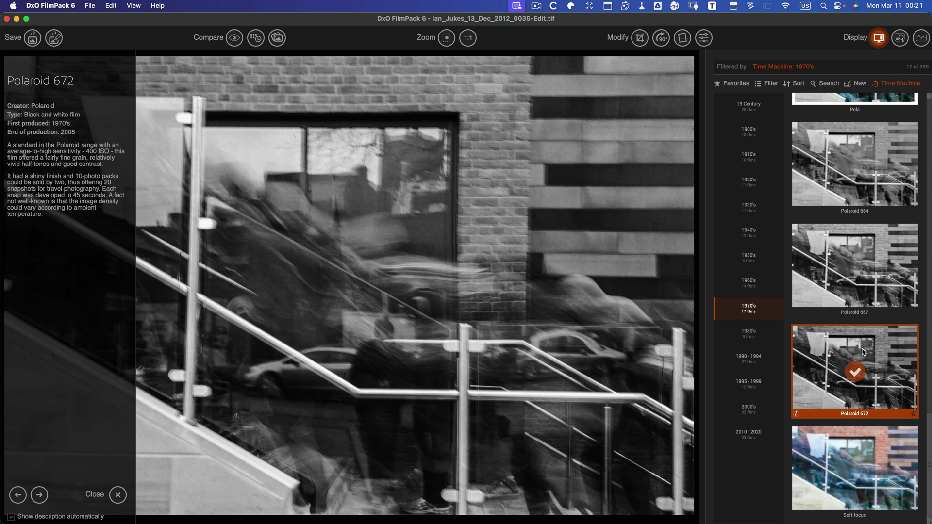
{"action": "scroll", "coordinate": [864, 353], "scroll_direction": "up", "scroll_amount": 15}
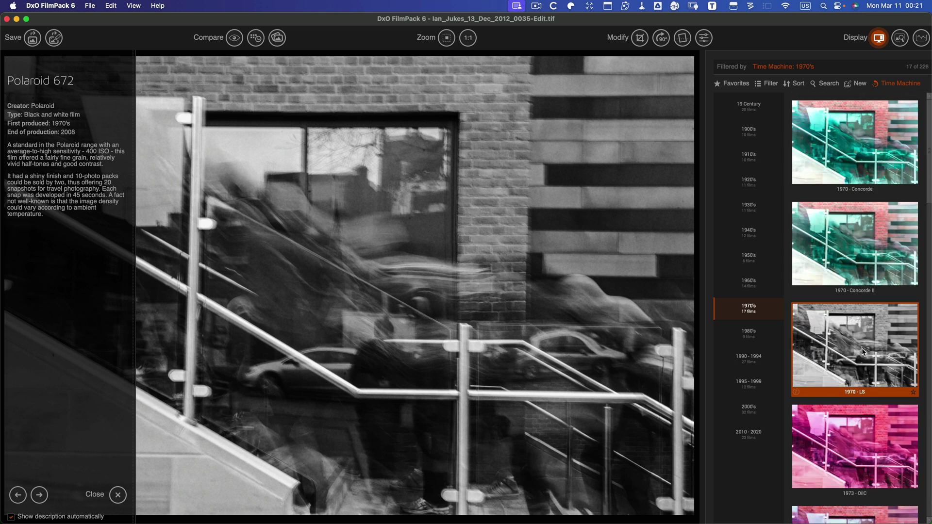
{"action": "scroll", "coordinate": [864, 217], "scroll_direction": "down", "scroll_amount": 15}
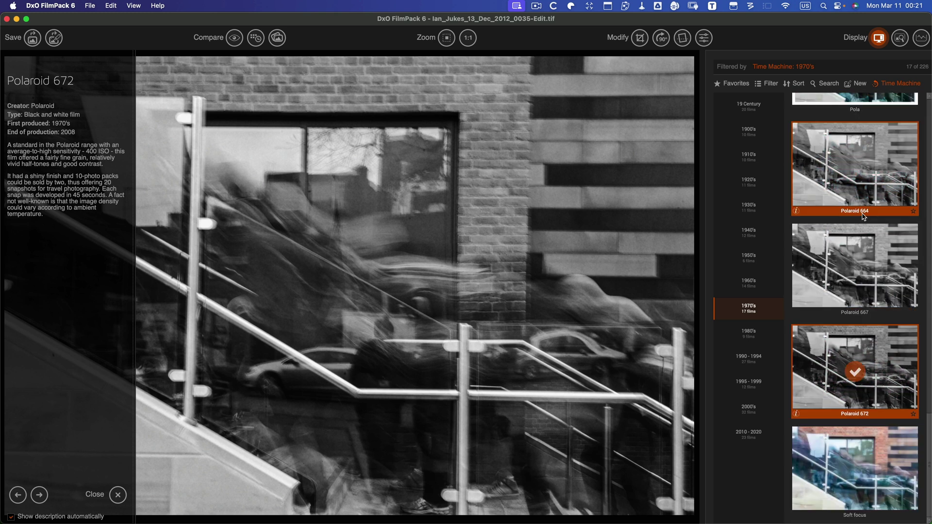
{"action": "scroll", "coordinate": [864, 217], "scroll_direction": "up", "scroll_amount": 15}
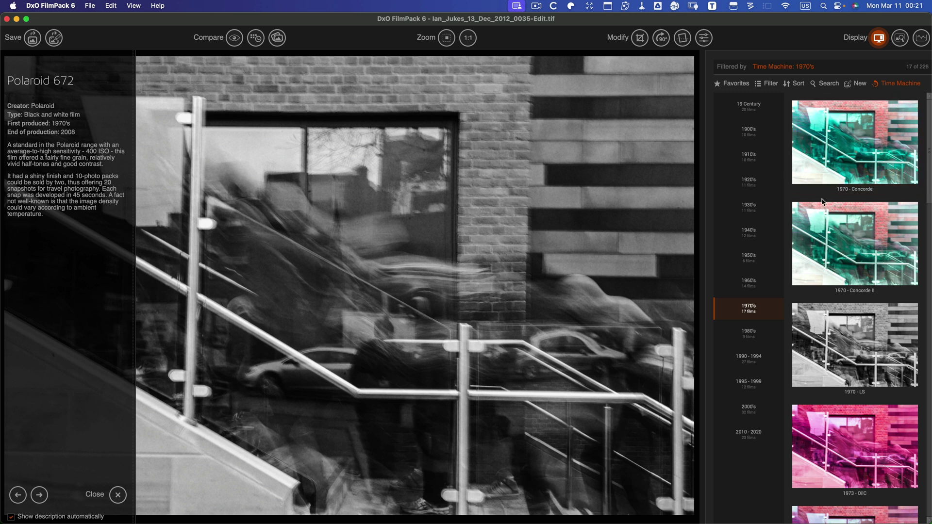
{"action": "scroll", "coordinate": [844, 222], "scroll_direction": "down", "scroll_amount": 5}
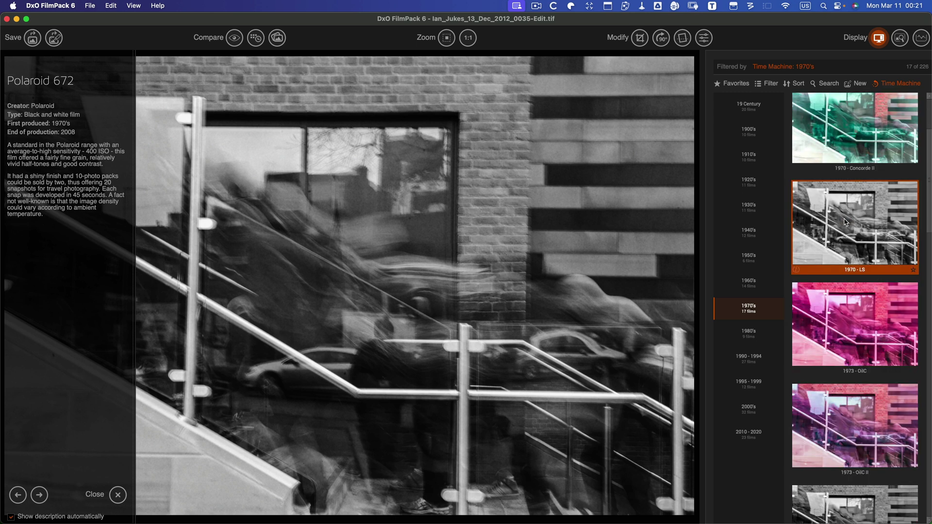
{"action": "scroll", "coordinate": [845, 223], "scroll_direction": "up", "scroll_amount": 5}
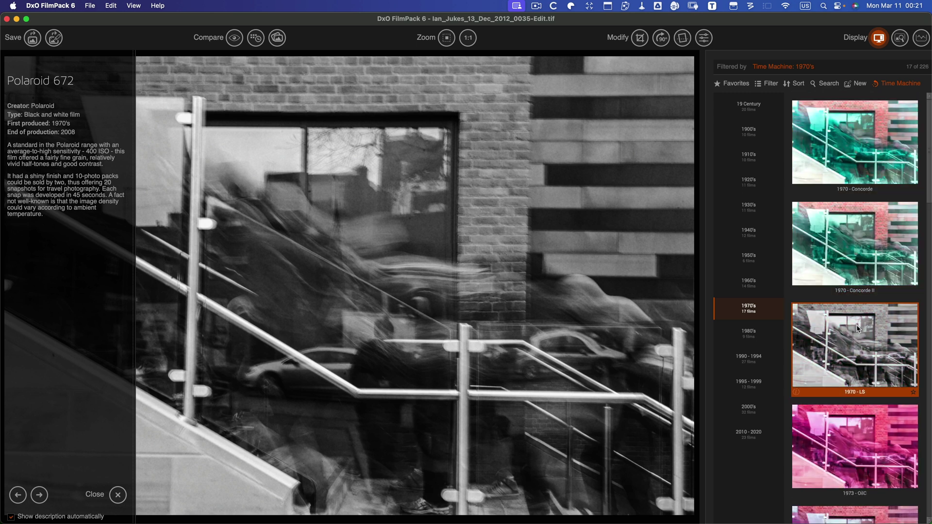
{"action": "scroll", "coordinate": [860, 450], "scroll_direction": "down", "scroll_amount": 10}
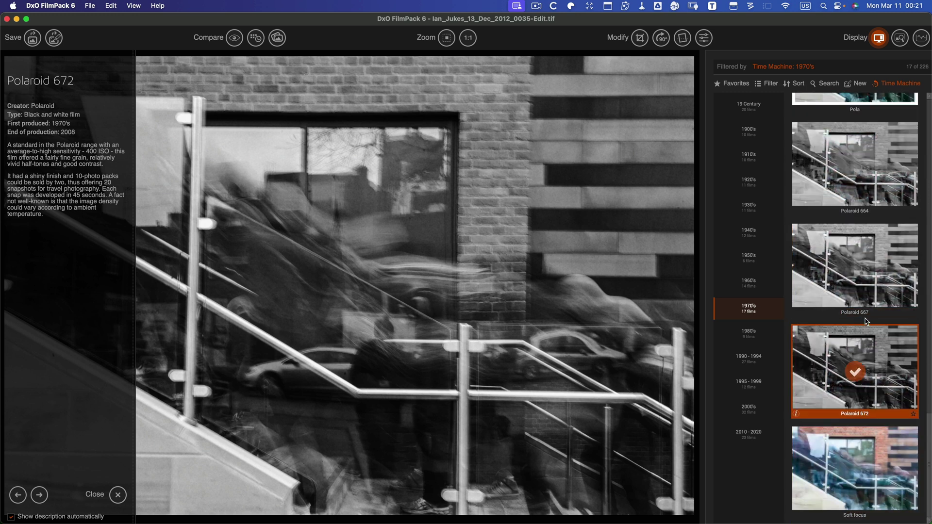
- Compare Polaroid 664, Polaroid 667 and Polaroid 672 on the staircase photo, settle on Polaroid 672 and save the image
{"action": "left_click", "coordinate": [850, 181]}
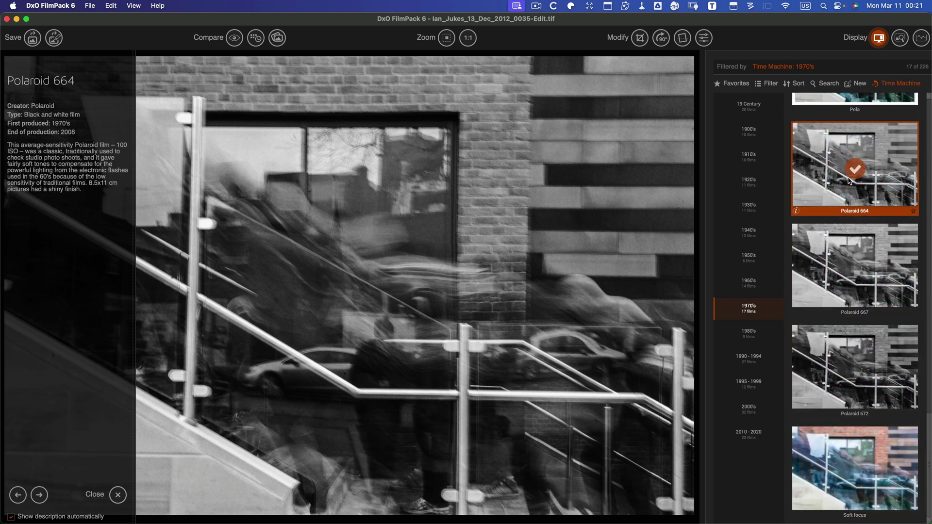
{"action": "left_click", "coordinate": [855, 280]}
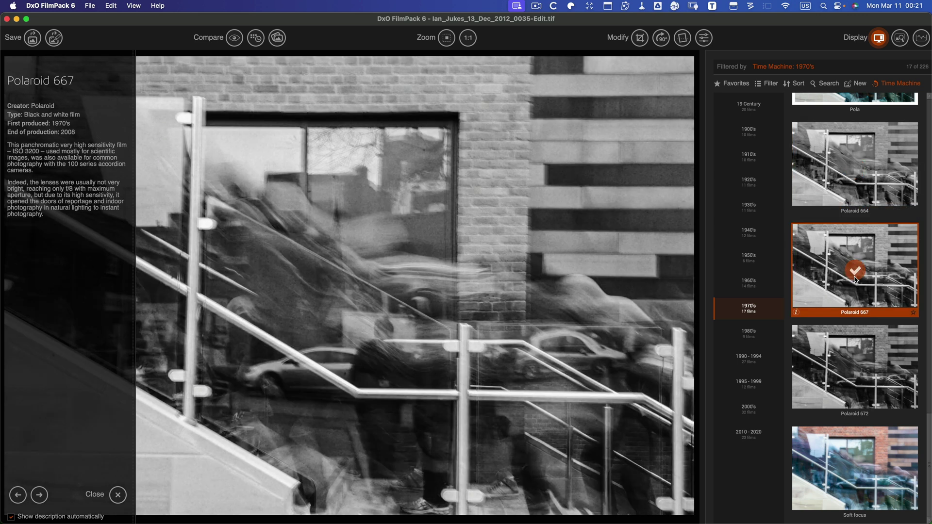
{"action": "left_click", "coordinate": [863, 379]}
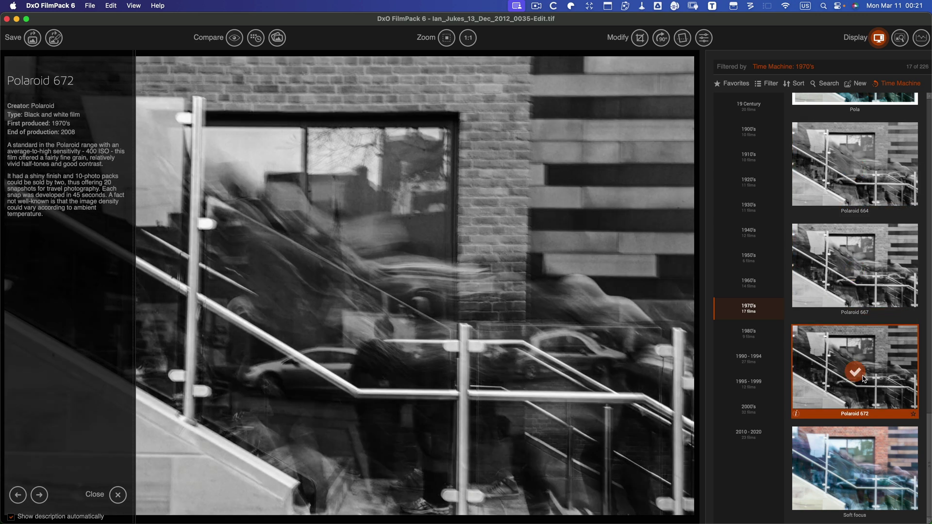
{"action": "left_click", "coordinate": [838, 262]}
{"action": "left_click", "coordinate": [839, 376]}
{"action": "left_click", "coordinate": [33, 39]}
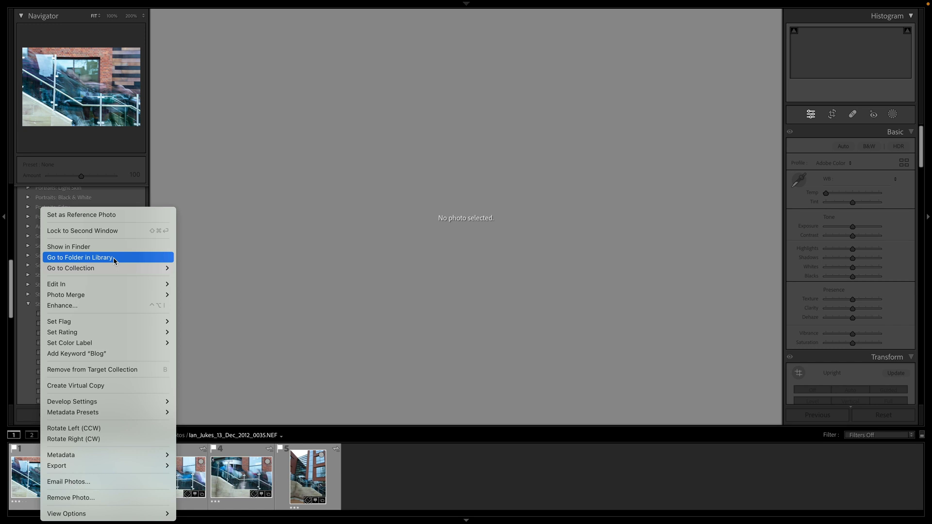
- Back in Lightroom, go to the staircase photo's folder in the Library and show its photos as a grid
{"action": "left_click", "coordinate": [115, 261]}
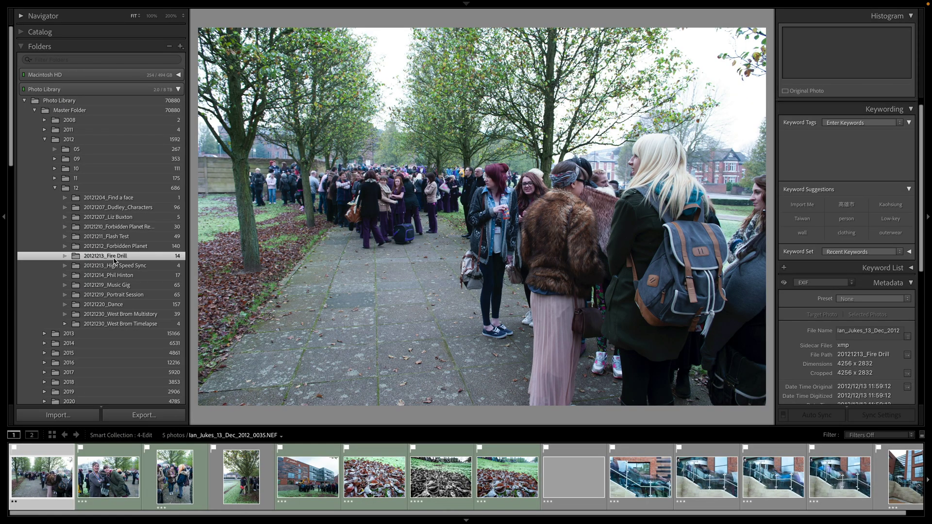
{"action": "key", "text": "g"}
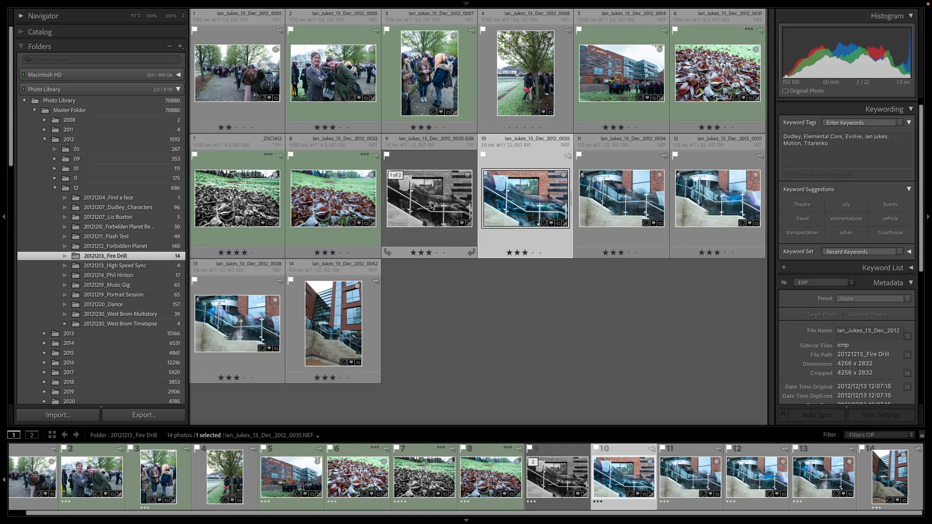
- Check which collections the new black-and-white staircase TIFF belongs to and add it to the target collection 0-Job
{"action": "left_click", "coordinate": [432, 205]}
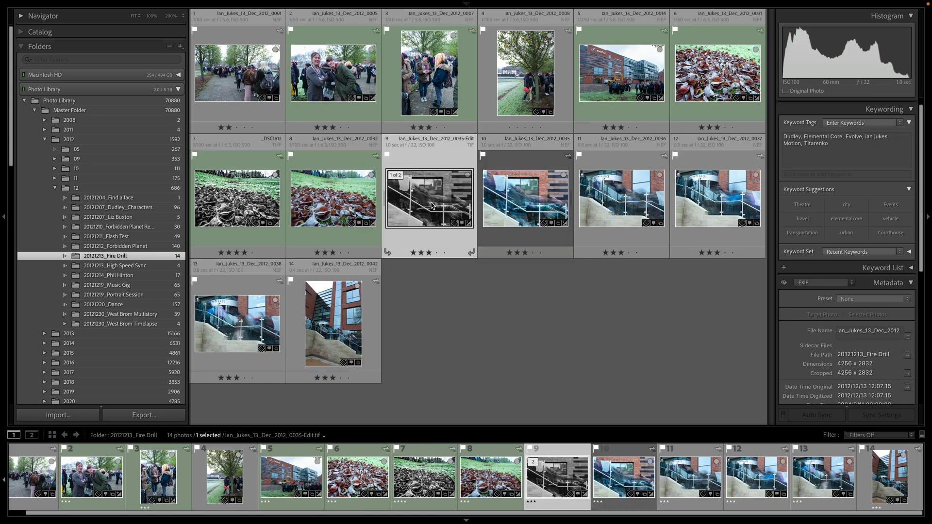
{"action": "right_click", "coordinate": [432, 205]}
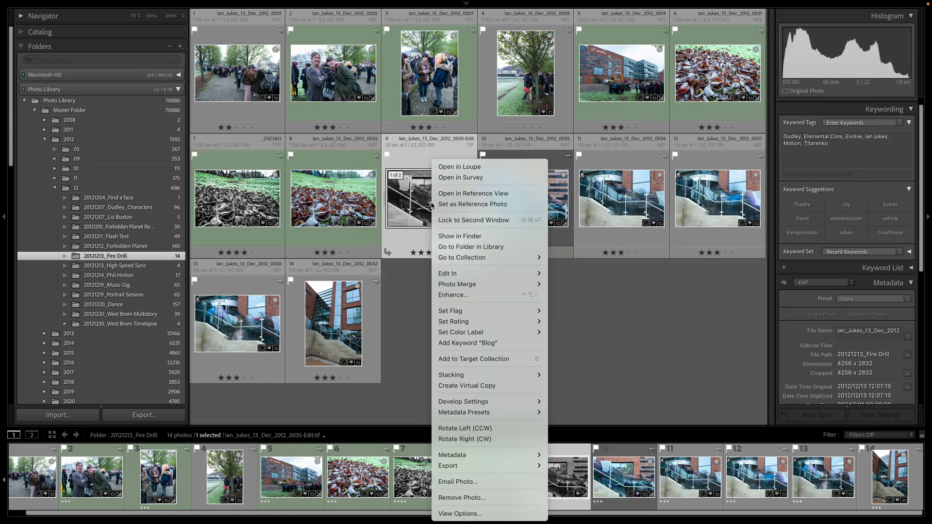
{"action": "mouse_move", "coordinate": [515, 258]}
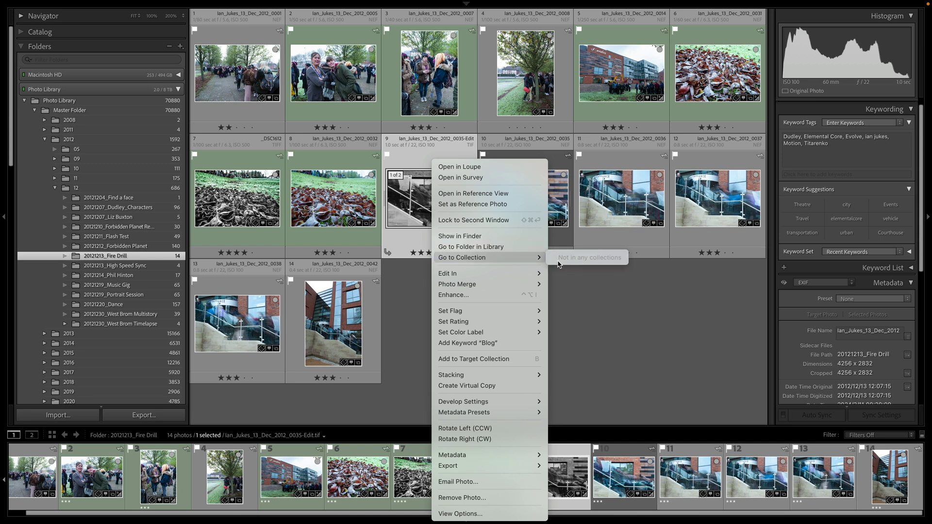
{"action": "left_click", "coordinate": [583, 301]}
{"action": "key", "text": "b"}
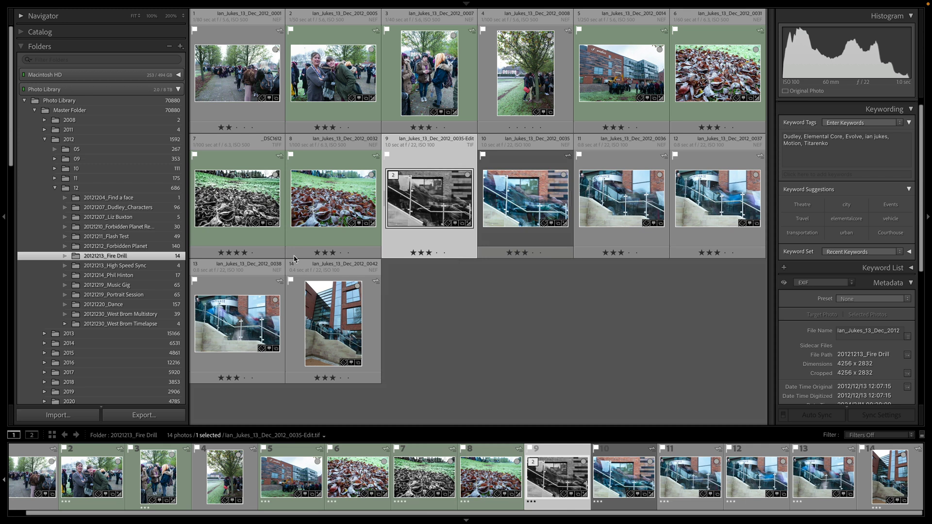
- Open the 4-Edit smart collection, view the black-and-white staircase TIFF enlarged against its colour original, and hide the info overlay
{"action": "scroll", "coordinate": [97, 199], "scroll_direction": "down", "scroll_amount": 10}
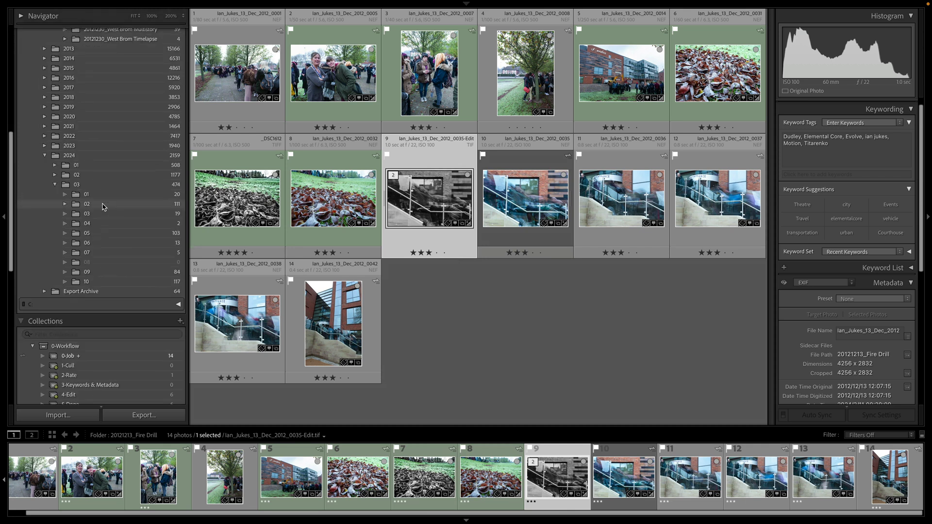
{"action": "scroll", "coordinate": [103, 207], "scroll_direction": "down", "scroll_amount": 2}
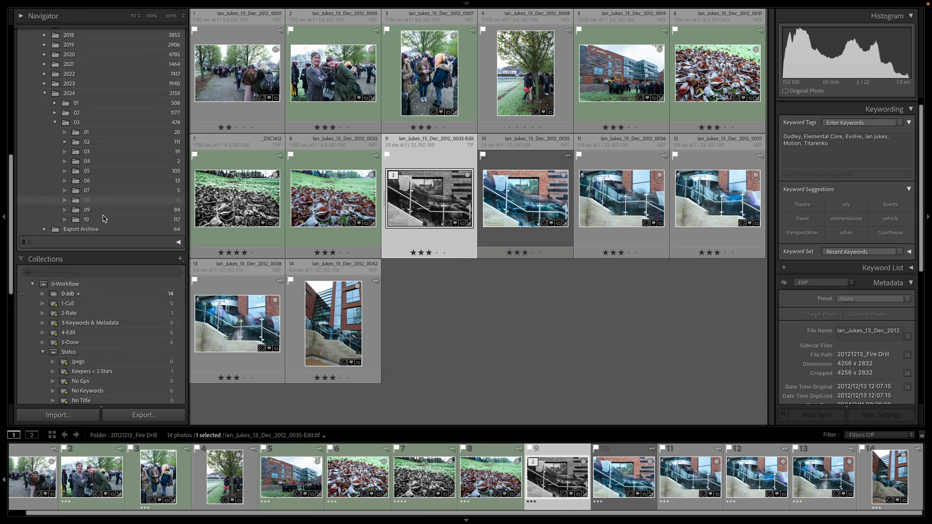
{"action": "left_click", "coordinate": [141, 336]}
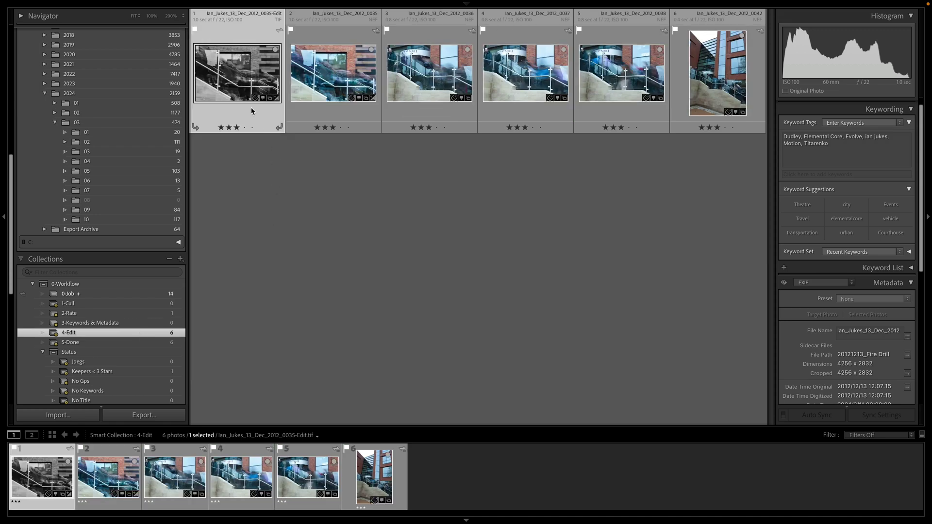
{"action": "double_click", "coordinate": [243, 86]}
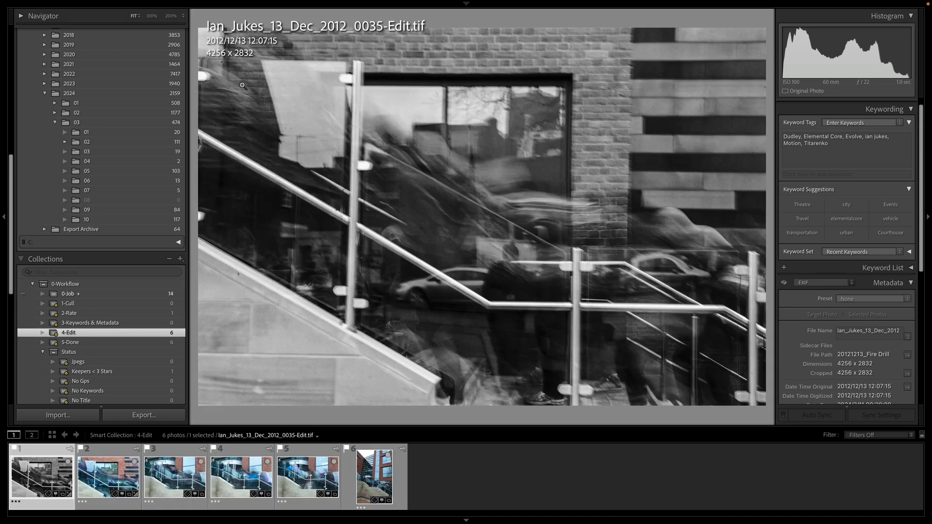
{"action": "key", "text": "Right"}
{"action": "key", "text": "Left"}
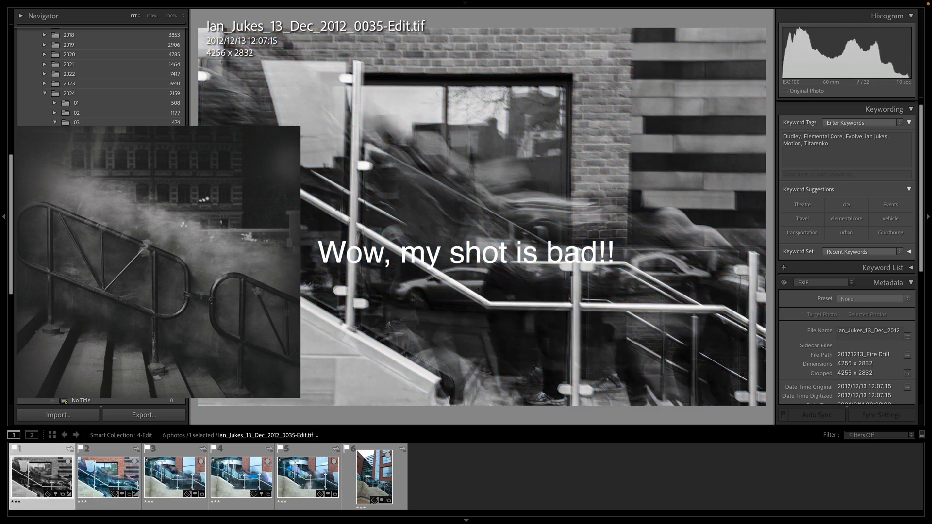
{"action": "key", "text": "i"}
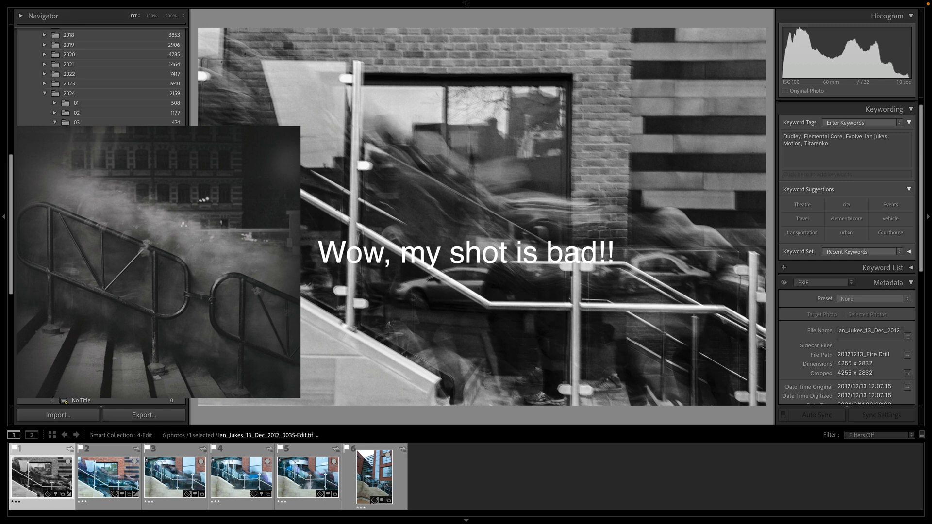
- Collapse the 2012 and 2024 folders and the Status collection set
{"action": "scroll", "coordinate": [116, 106], "scroll_direction": "up", "scroll_amount": 10}
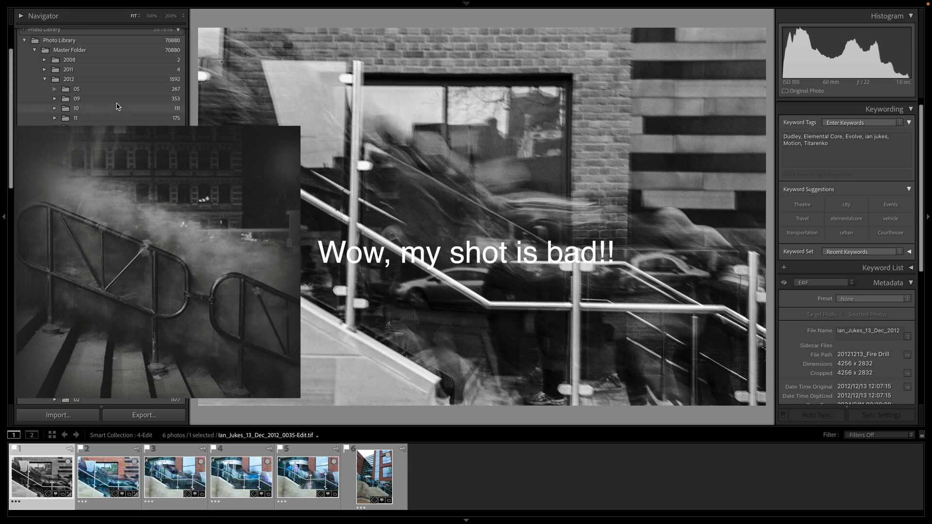
{"action": "scroll", "coordinate": [117, 106], "scroll_direction": "up", "scroll_amount": 3}
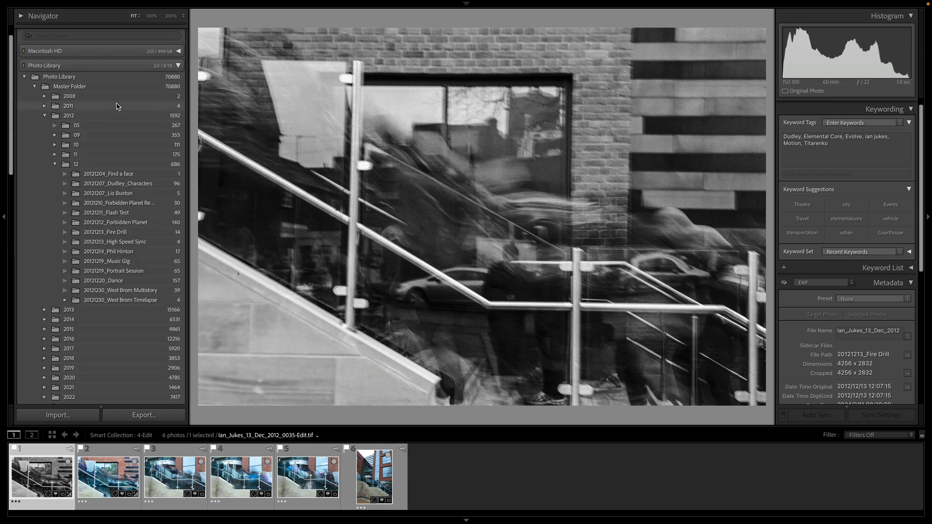
{"action": "left_click", "coordinate": [46, 117]}
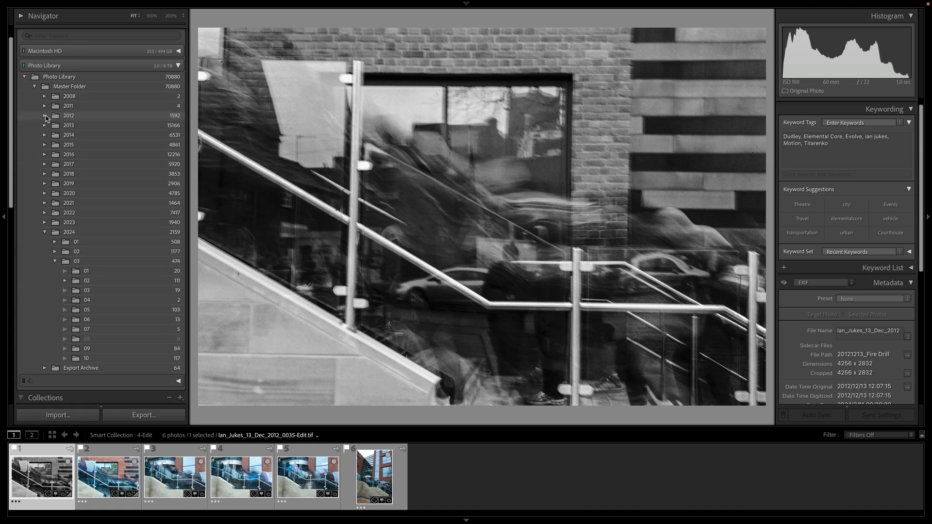
{"action": "left_click", "coordinate": [44, 232]}
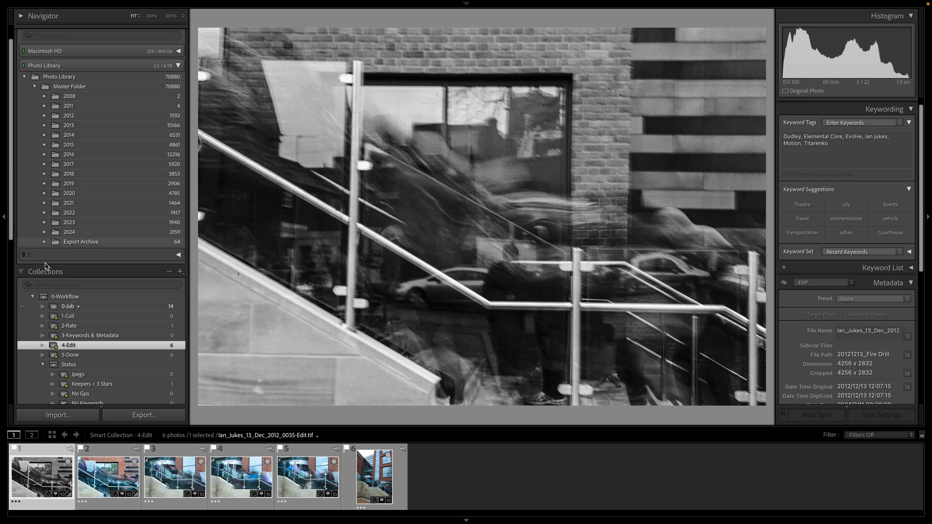
{"action": "left_click", "coordinate": [43, 365]}
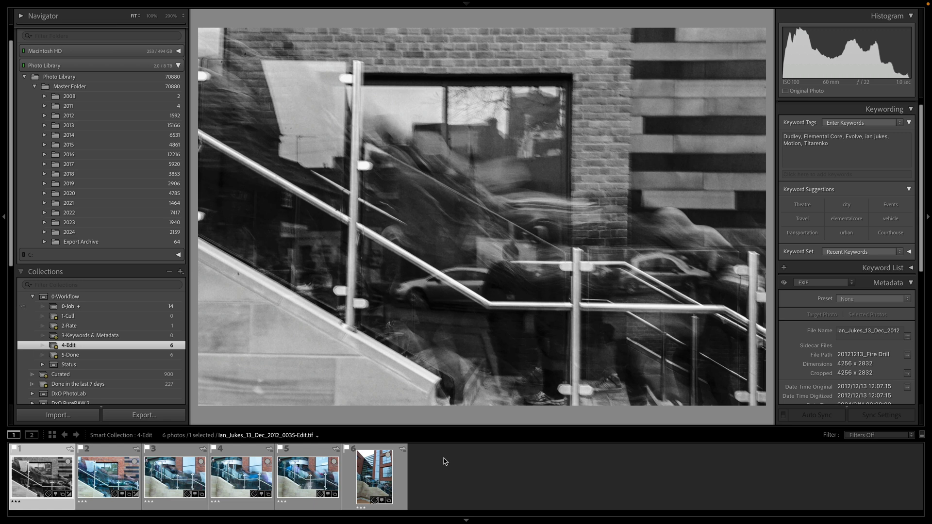
- In Develop, auto-tone the landscape-format colour staircase photos and label them and the black-and-white TIFF green
{"action": "key", "text": "g"}
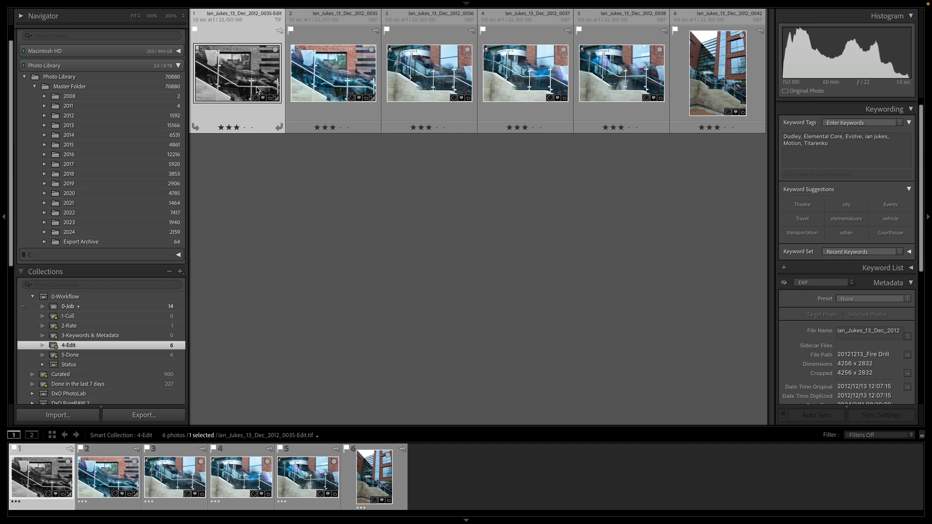
{"action": "key", "text": "d"}
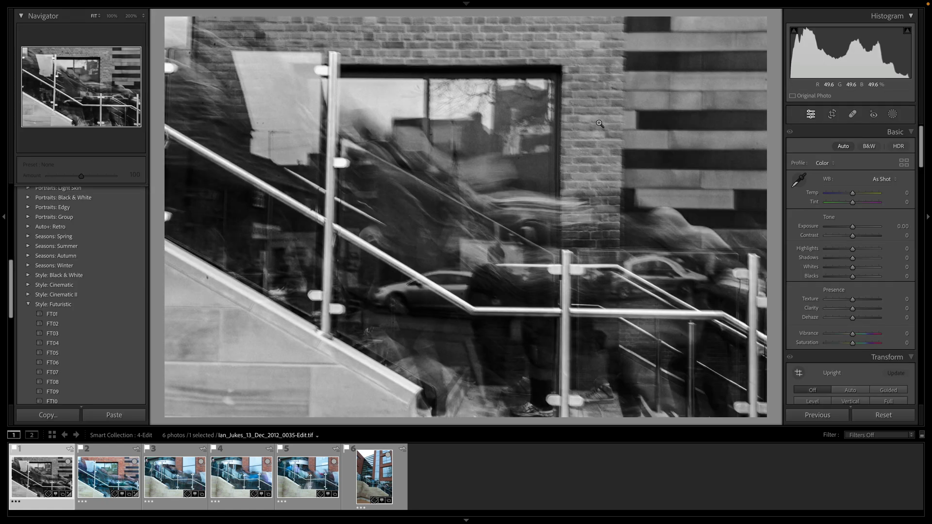
{"action": "key", "text": "ctrl+u"}
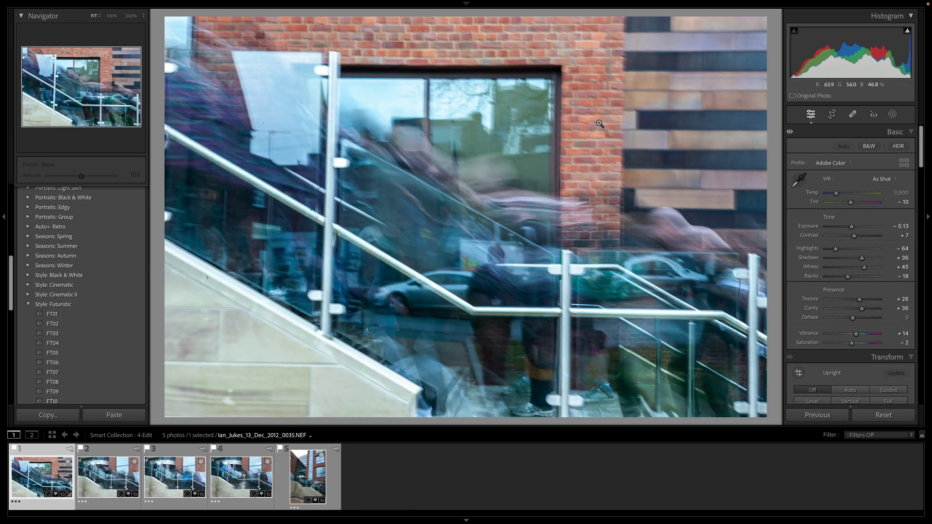
{"action": "key", "text": "8"}
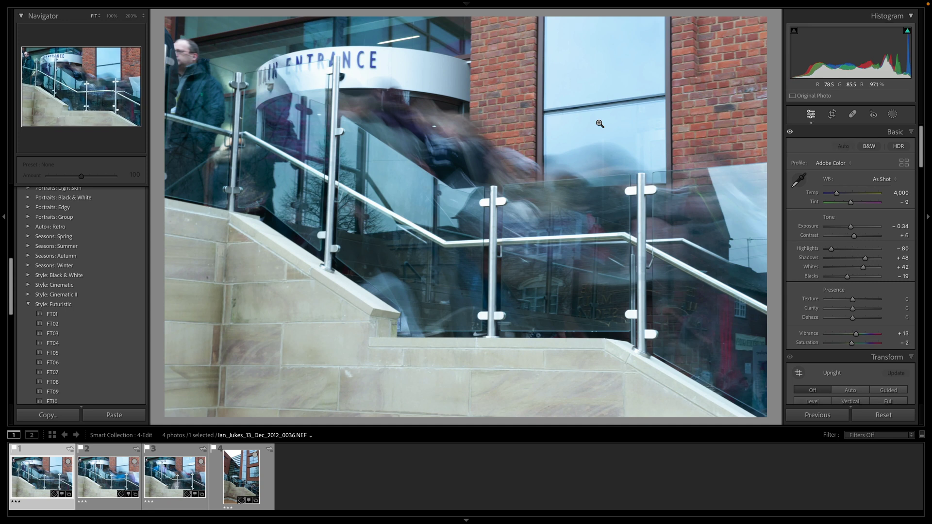
{"action": "key", "text": "8"}
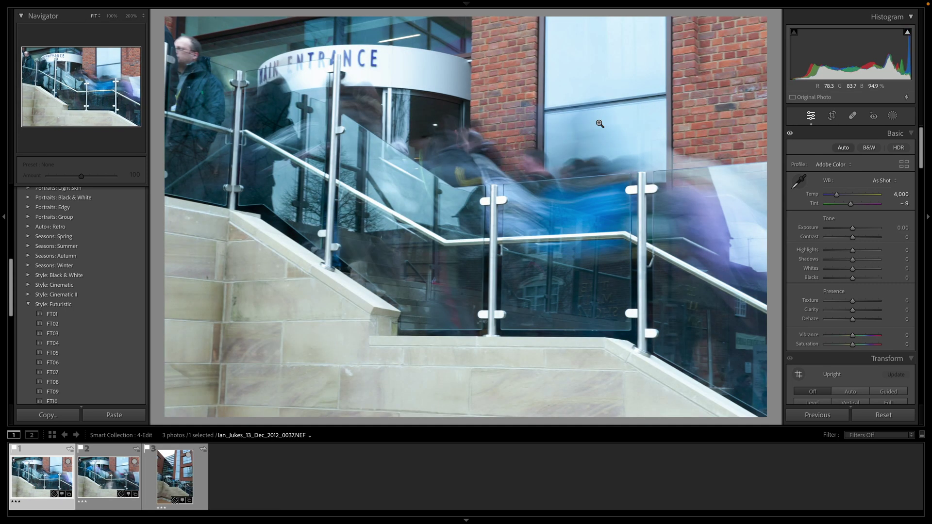
{"action": "key", "text": "8"}
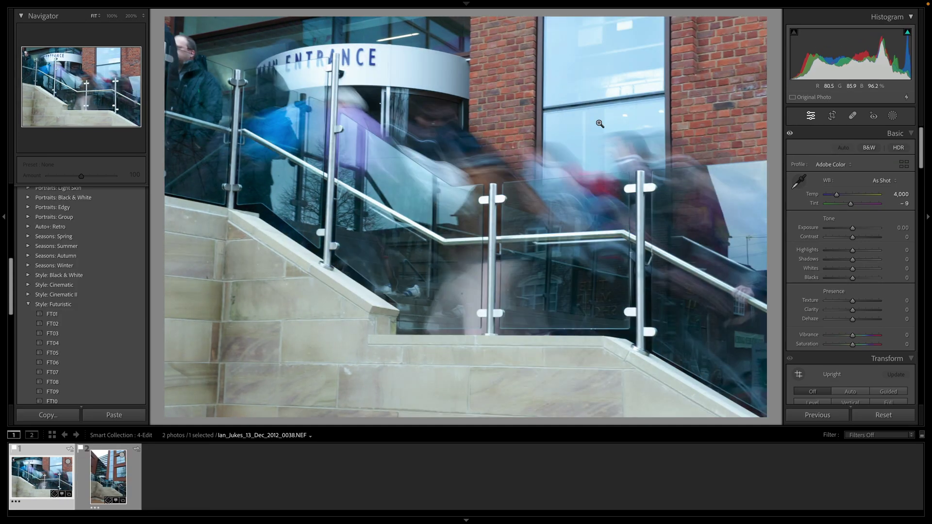
{"action": "key", "text": "8"}
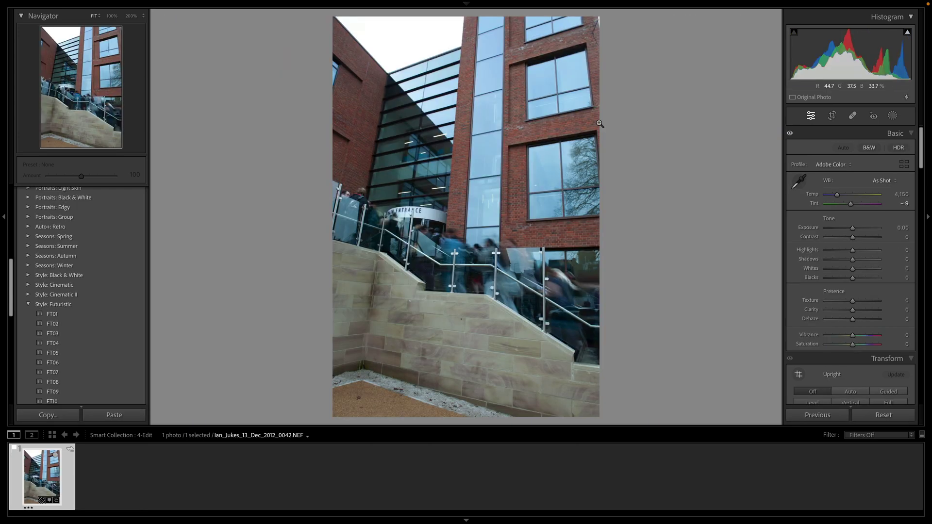
- Apply auto tone and automatic Upright correction to the portrait-format building photo, label it green, and return to the Library grid
{"action": "key", "text": "ctrl+u"}
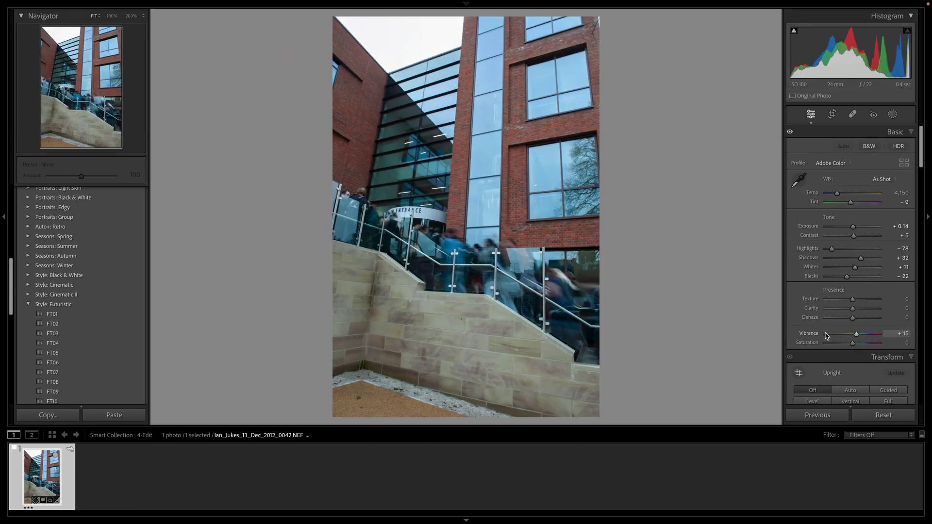
{"action": "left_click", "coordinate": [849, 391]}
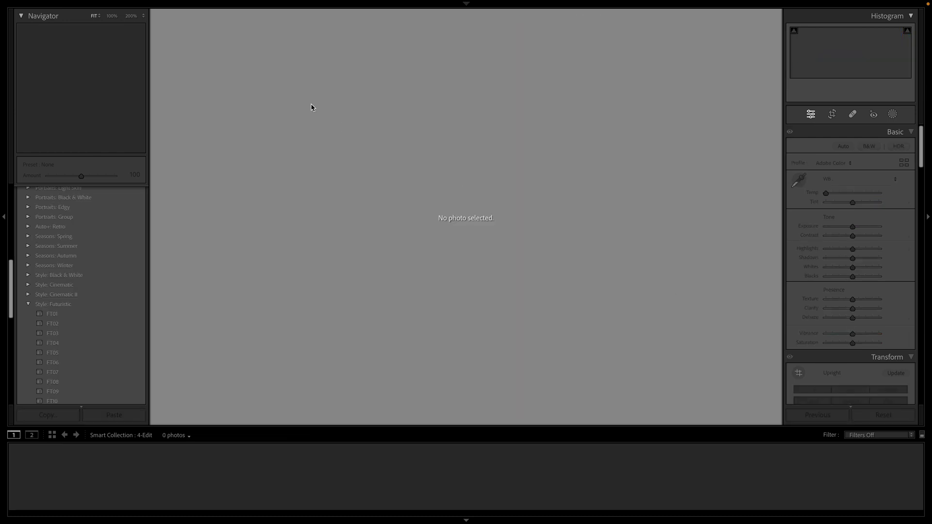
{"action": "key", "text": "g"}
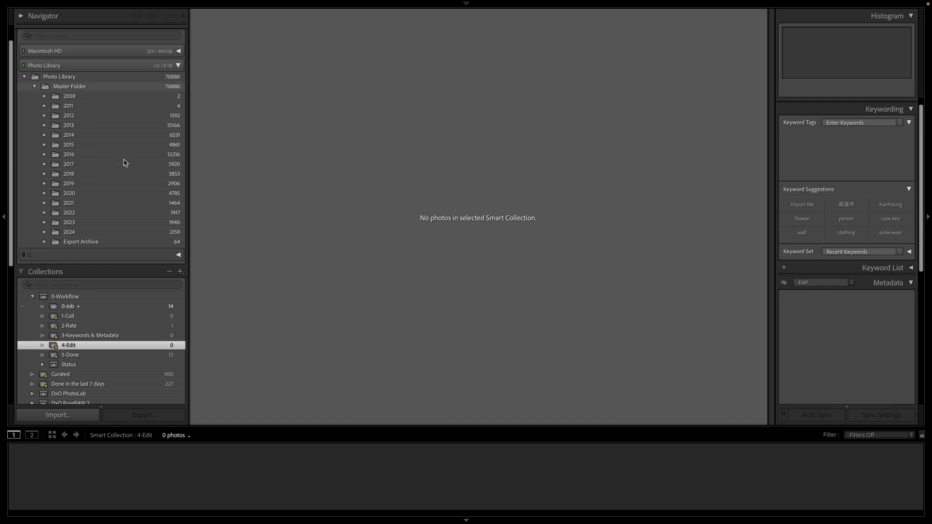
- Check the photos in 0-Job and give the remaining tree photo in the 2-Rate smart collection two stars
{"action": "left_click", "coordinate": [141, 306]}
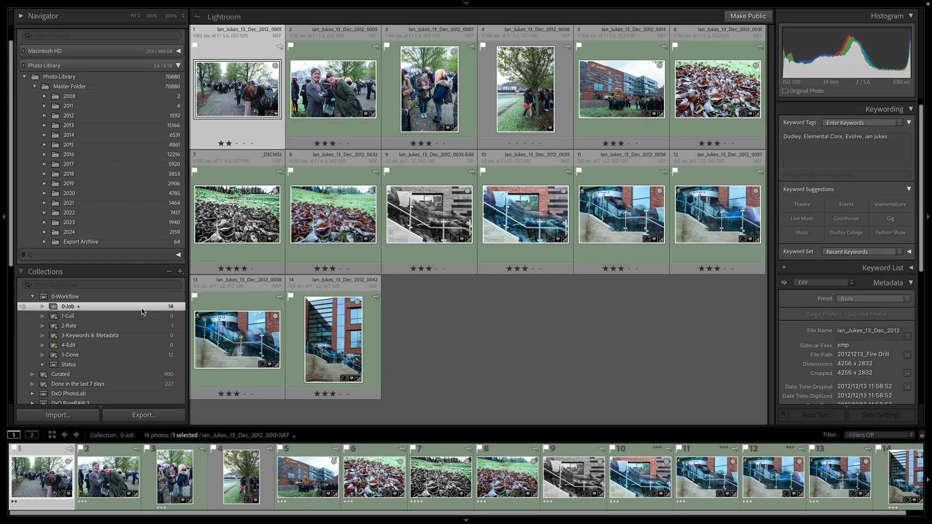
{"action": "left_click", "coordinate": [143, 326]}
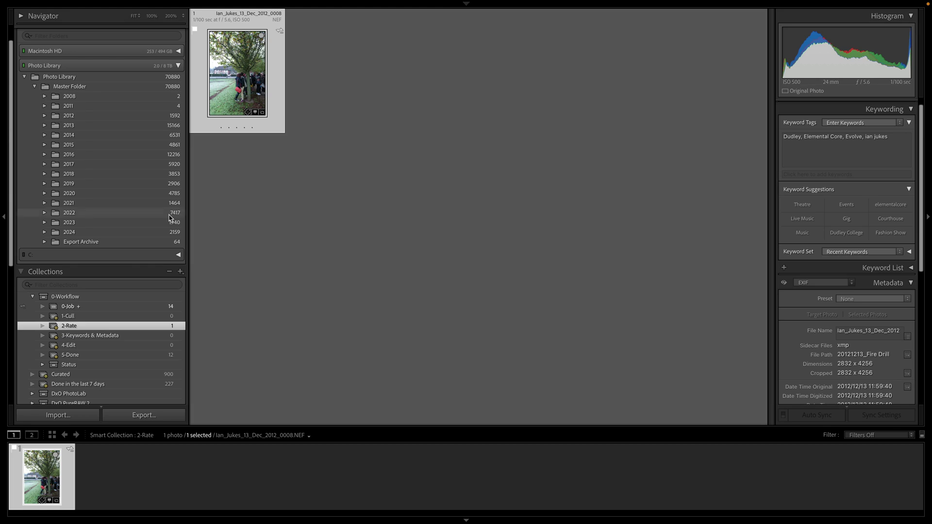
{"action": "key", "text": "1"}
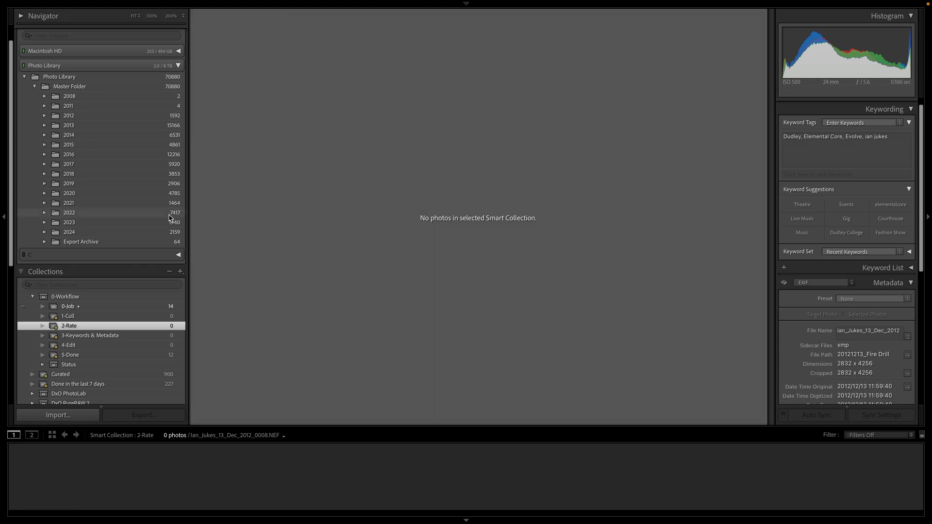
- Remove all the finished photos from the 0-Job collection
{"action": "left_click", "coordinate": [134, 307]}
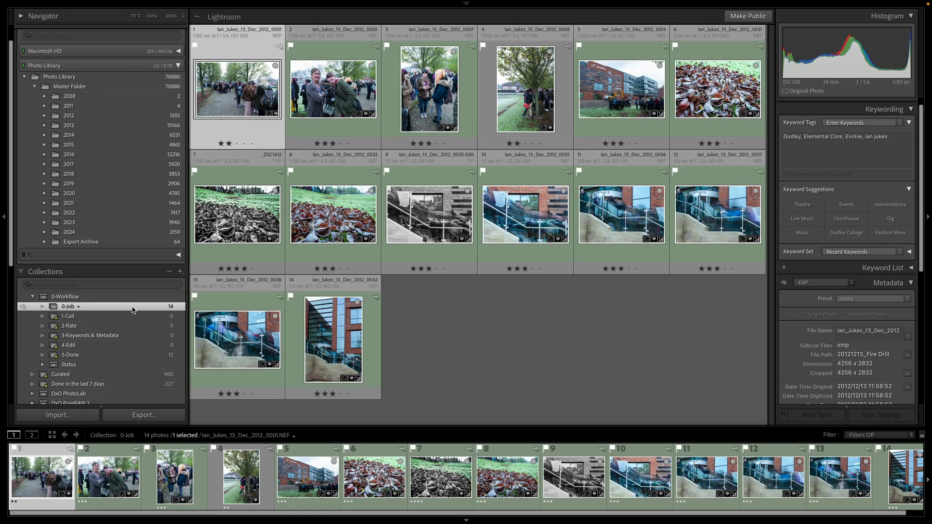
{"action": "key", "text": "super+a"}
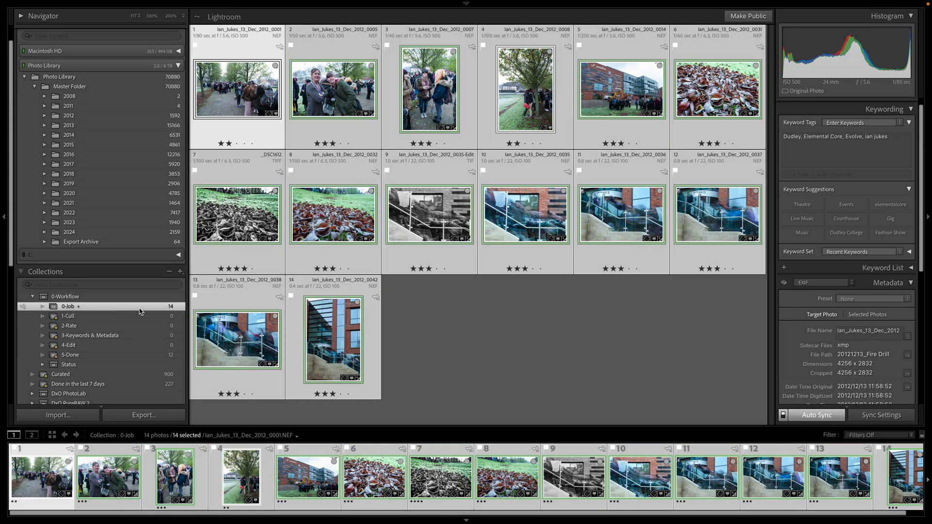
{"action": "key", "text": "BackSpace"}
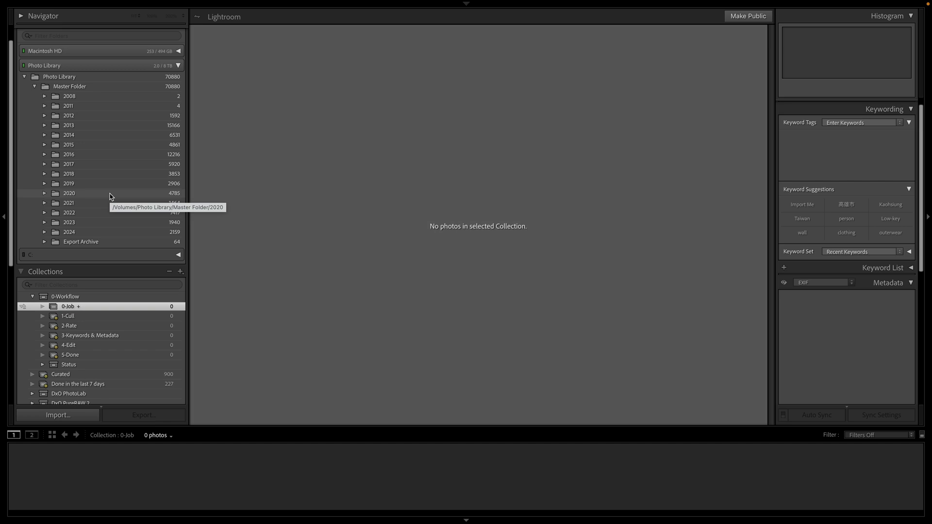
- Add all photos from the 2024/03/10 folder to the target collection 0-Job and open that collection
{"action": "scroll", "coordinate": [112, 196], "scroll_direction": "down", "scroll_amount": 4}
{"action": "scroll", "coordinate": [116, 192], "scroll_direction": "up", "scroll_amount": 5}
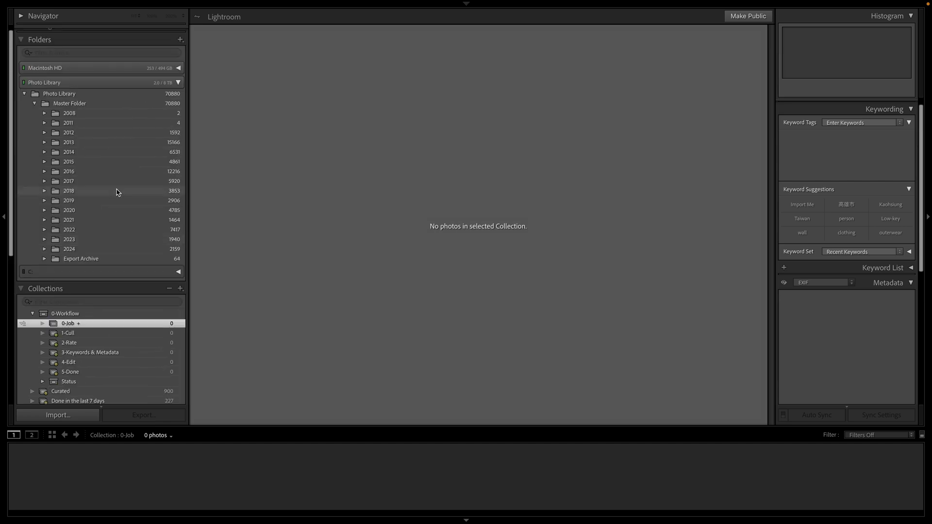
{"action": "left_click", "coordinate": [45, 249]}
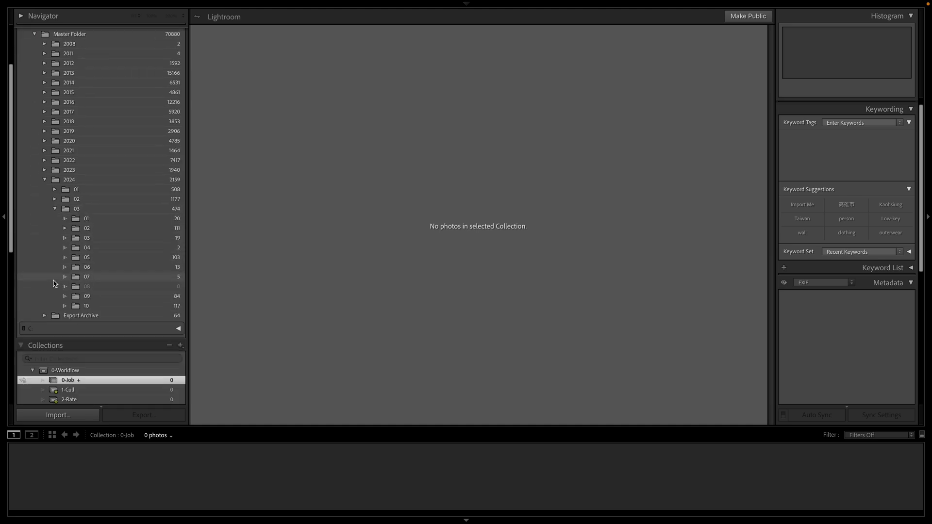
{"action": "left_click", "coordinate": [73, 306]}
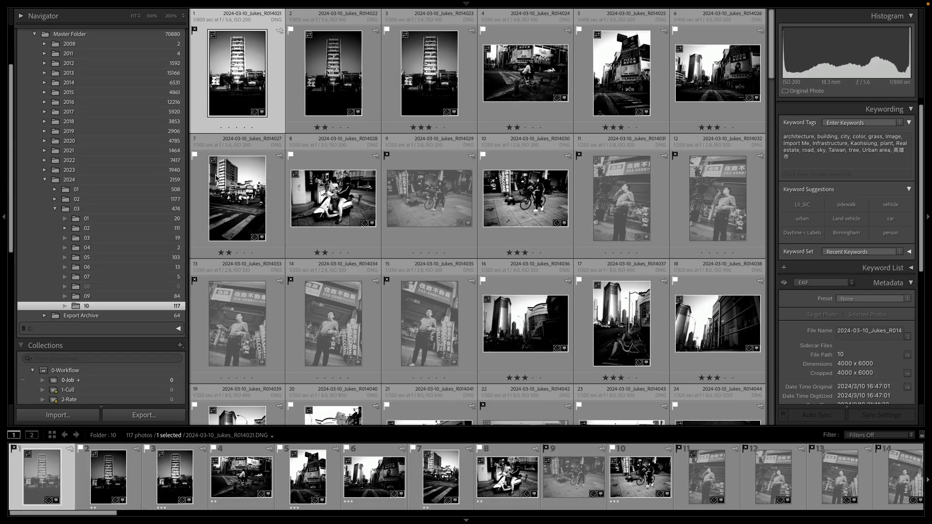
{"action": "key", "text": "ctrl+a"}
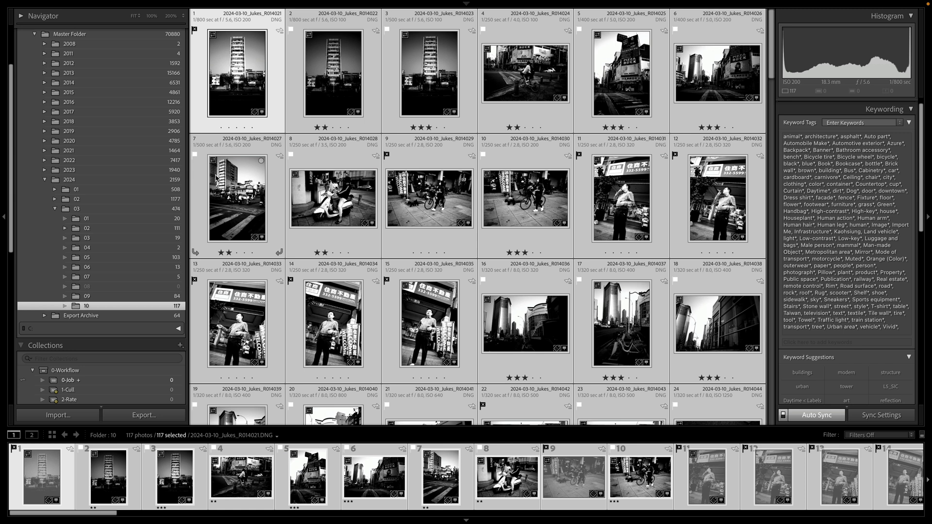
{"action": "key", "text": "b"}
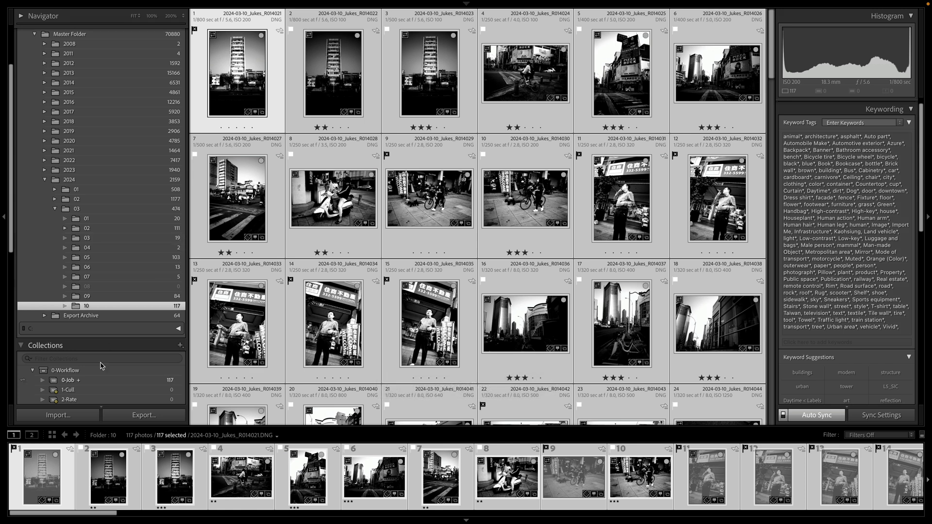
{"action": "left_click", "coordinate": [97, 380]}
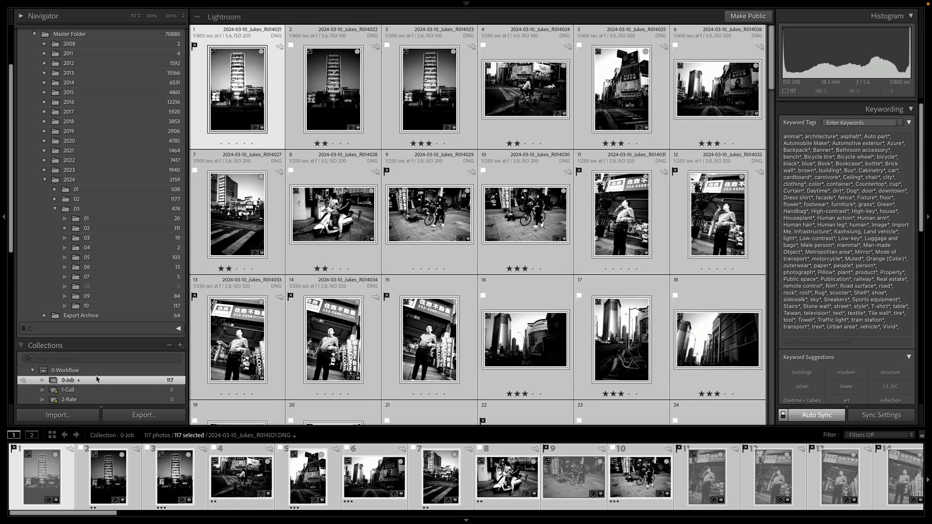
- Open the 3-Keywords & Metadata smart collection and select only its first photo
{"action": "scroll", "coordinate": [97, 380], "scroll_direction": "down", "scroll_amount": 5}
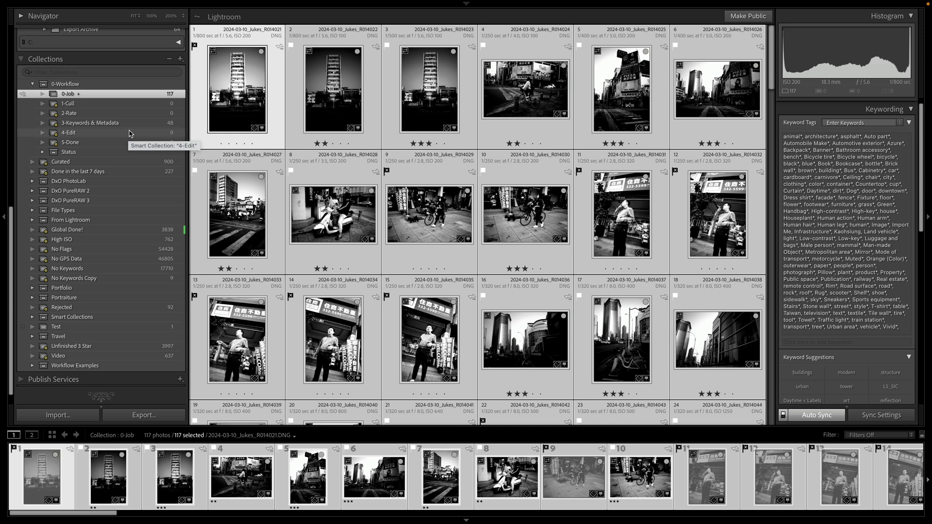
{"action": "left_click", "coordinate": [131, 126]}
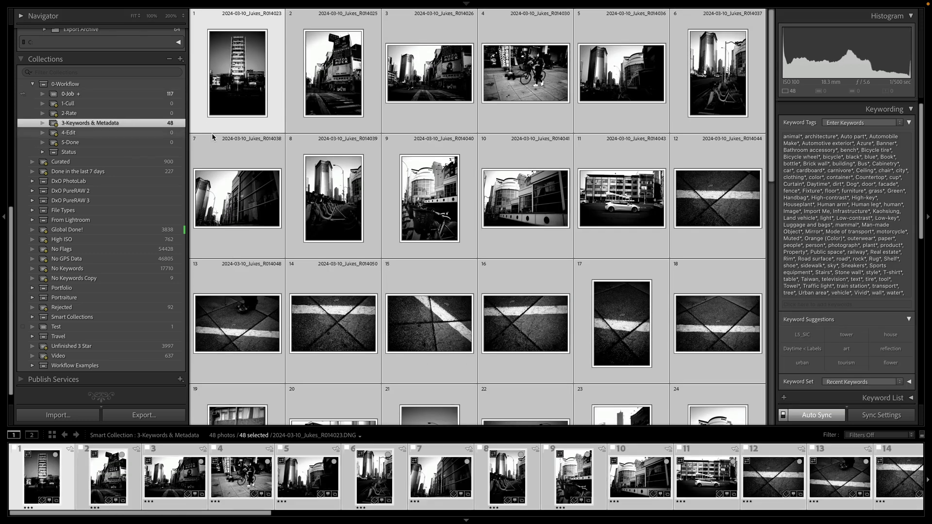
{"action": "left_click", "coordinate": [273, 104]}
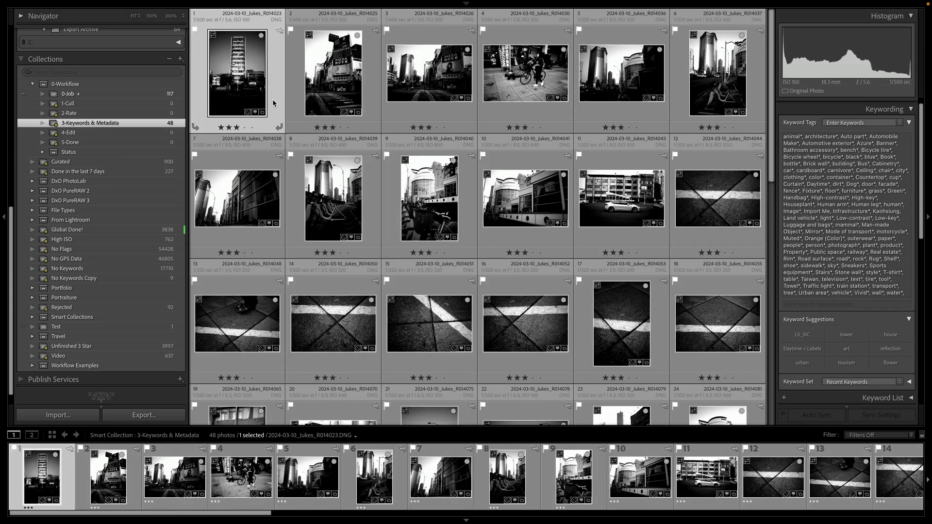